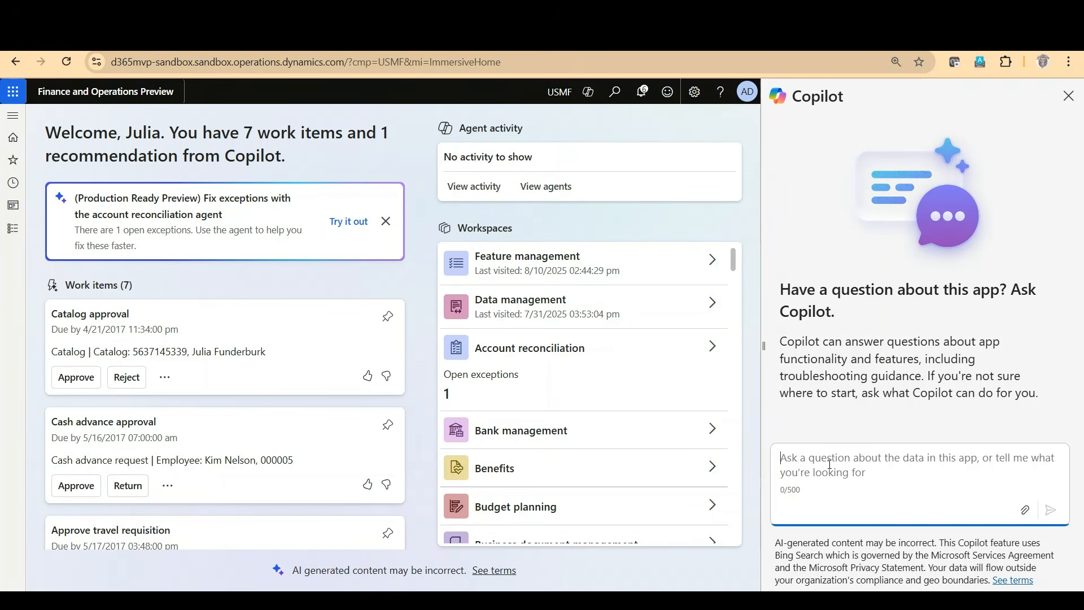
Step: Send Copilot the request "Purchase order docket"
type("Purchase or")
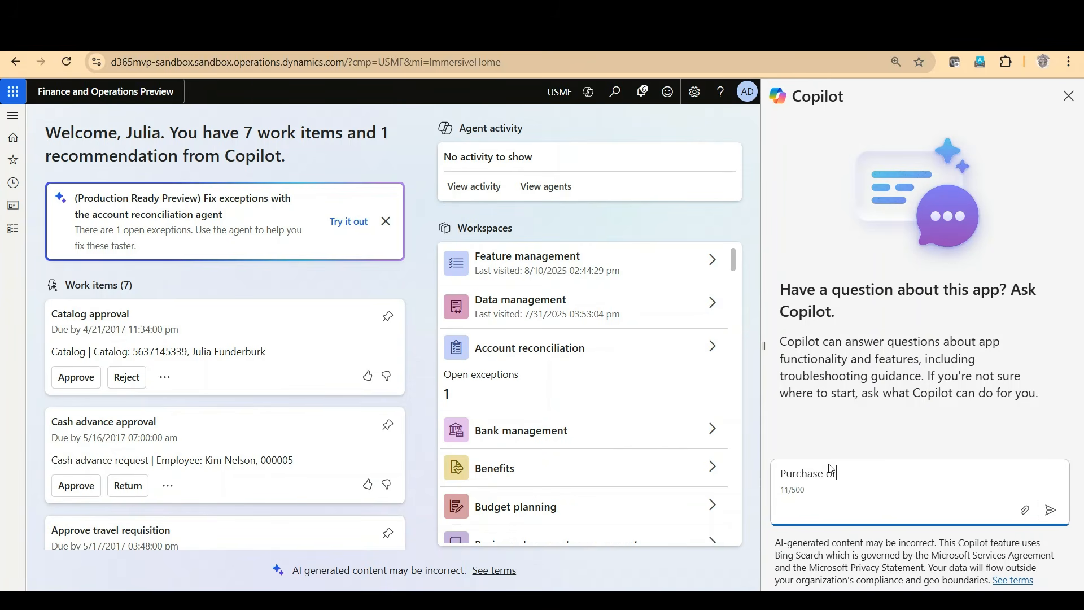
type("der docket")
key("Return")
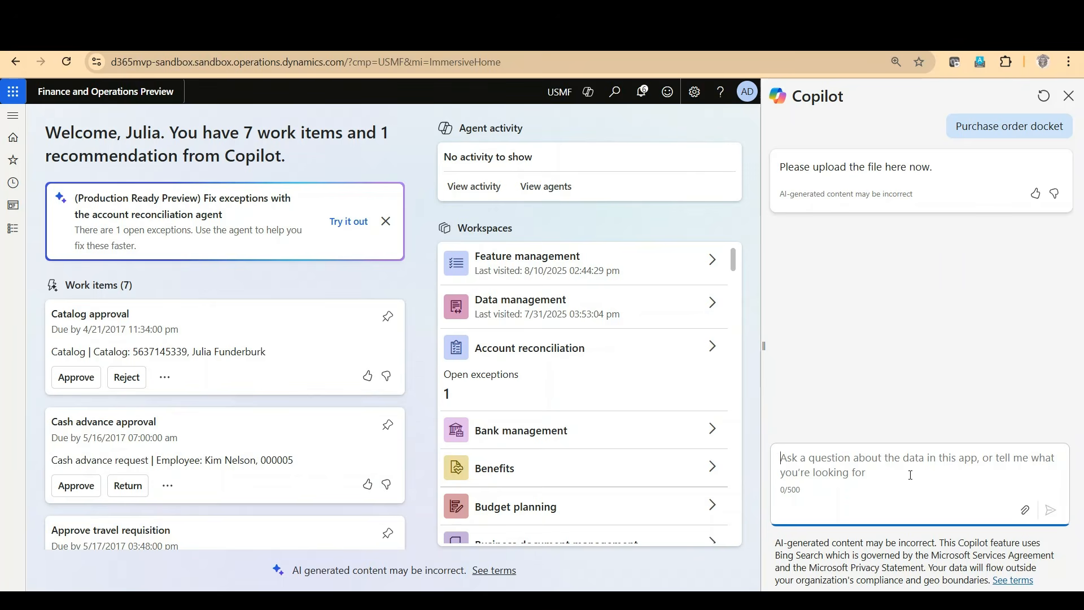
Step: Attach the file PO_existing_003.jpg to the Copilot chat and send it with the message "Here you go"
left_click(1025, 510)
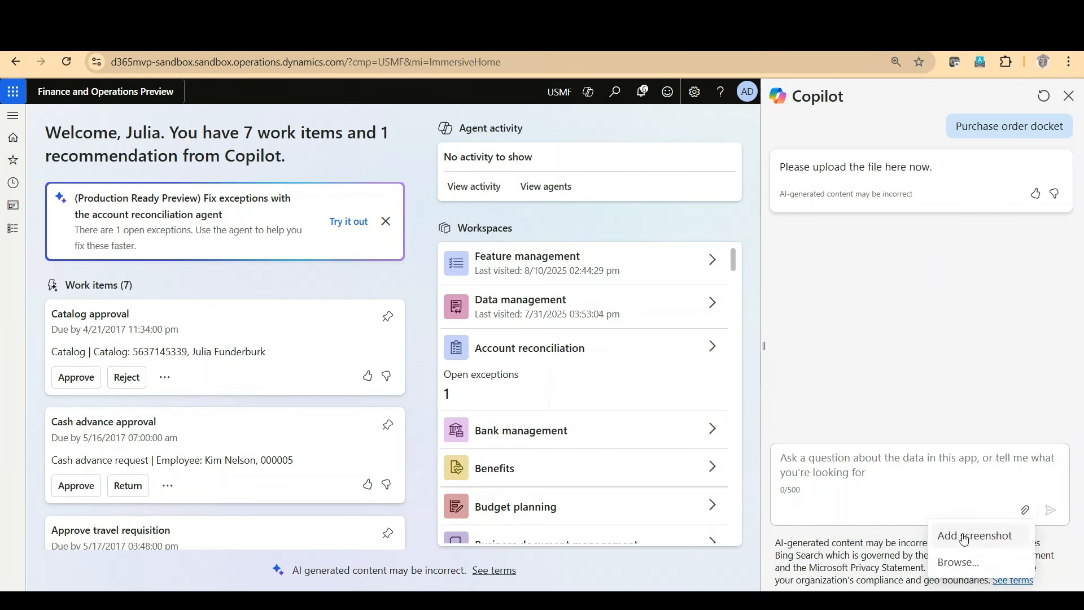
left_click(969, 564)
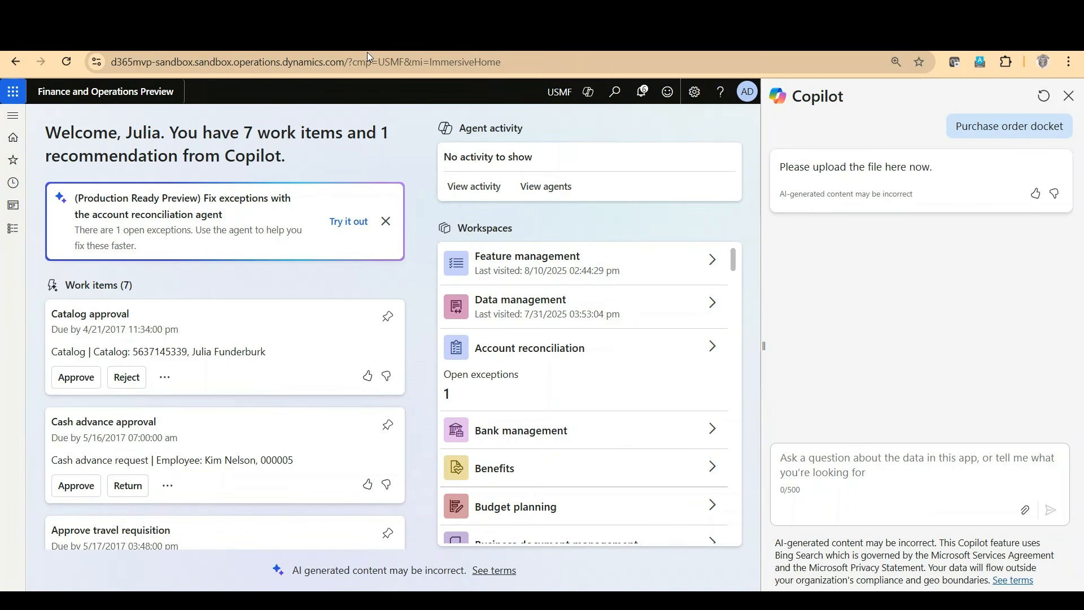
double_click(326, 141)
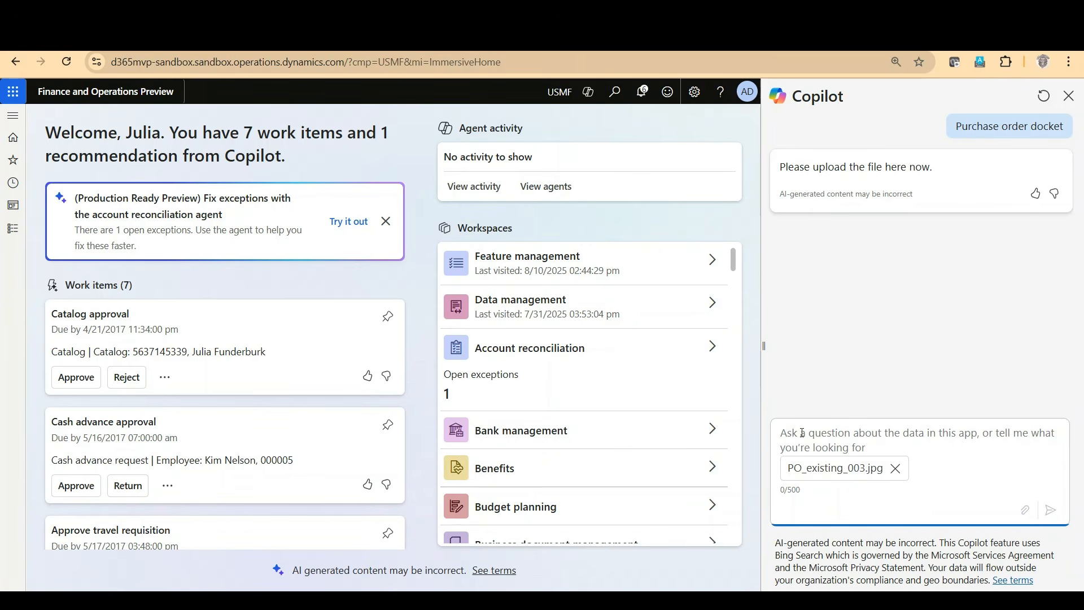
type("Here you go")
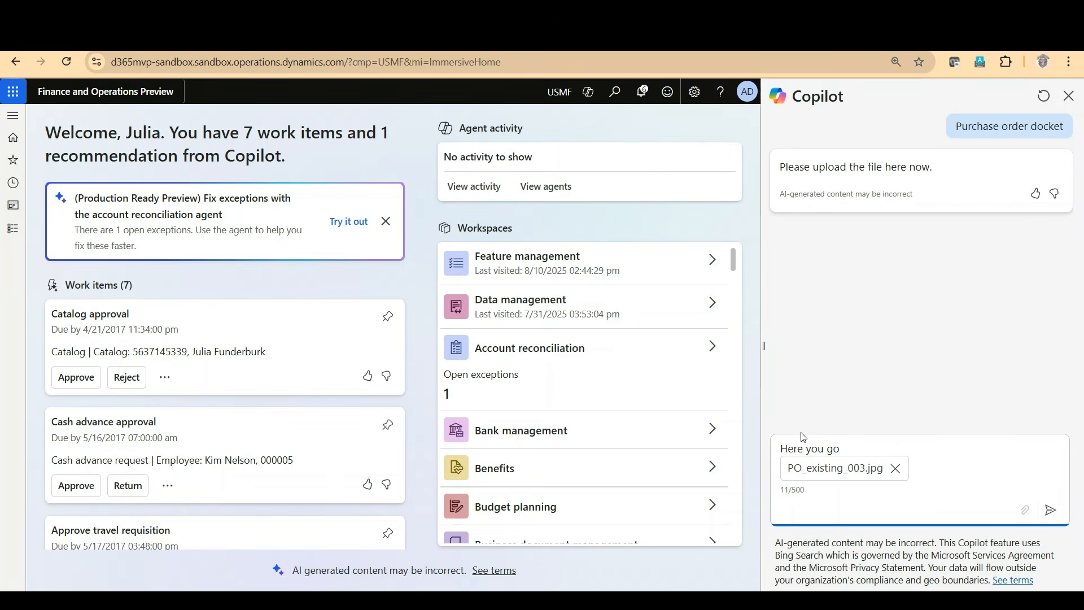
key("Return")
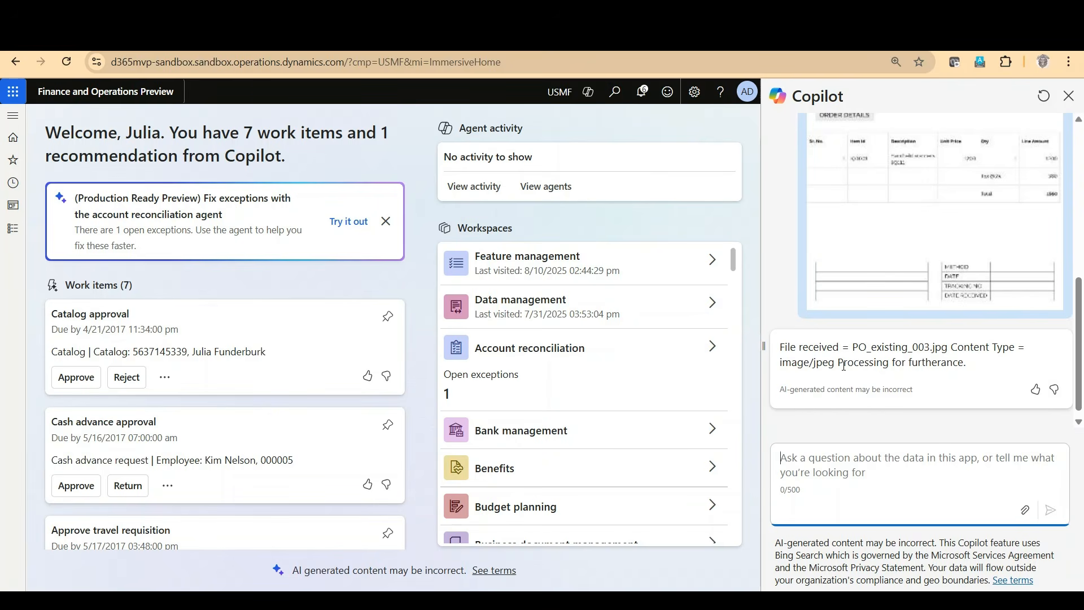
Step: Review the uploaded purchase order docket image and Copilot's replies about processing it
scroll(981, 285, "up", 3)
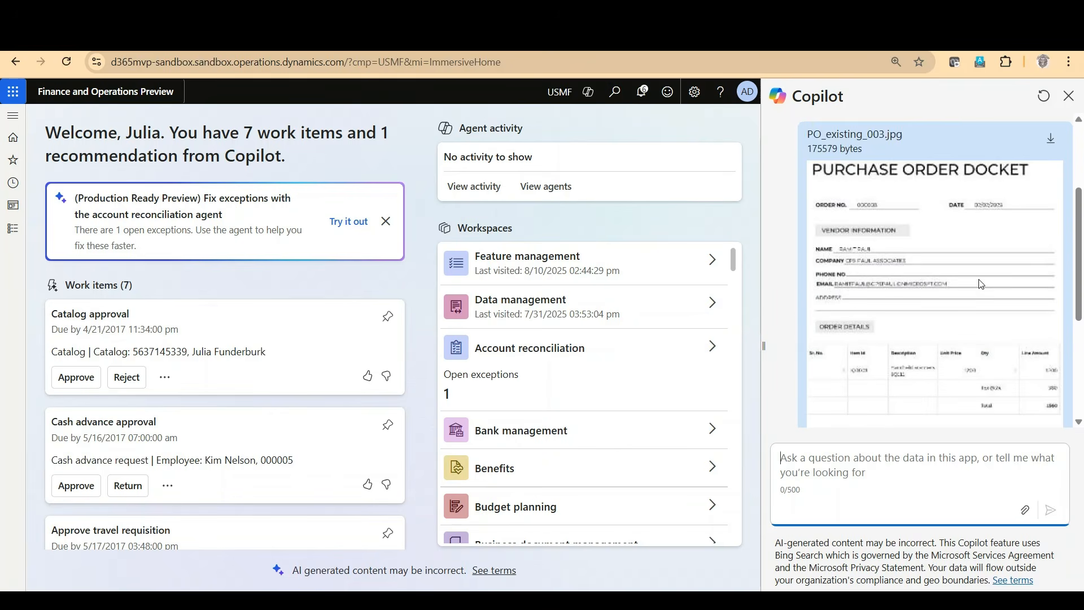
scroll(981, 285, "down", 3)
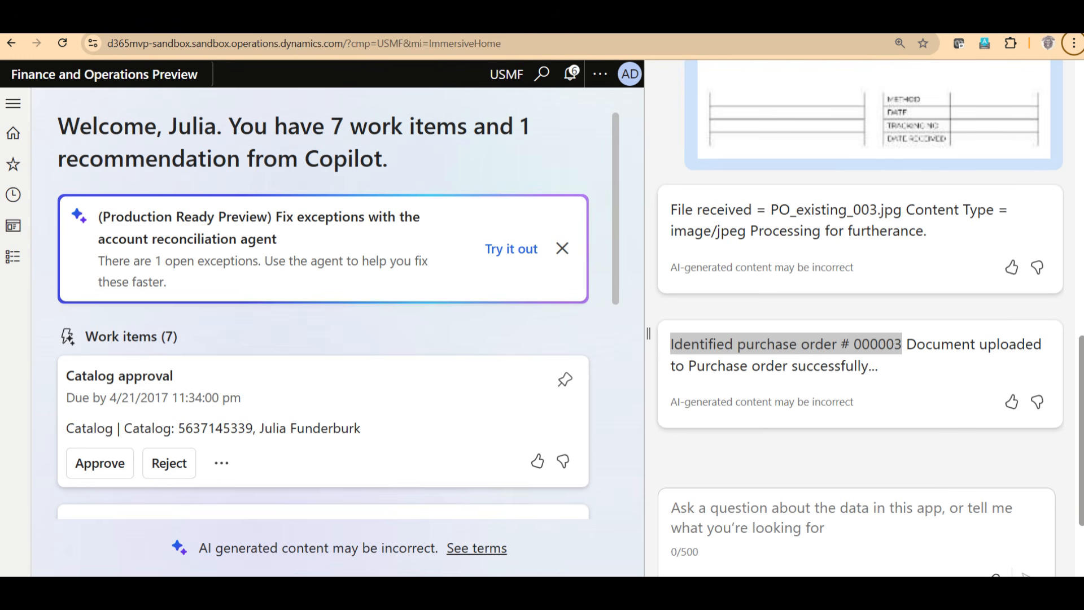
left_click_drag(670, 344, 898, 362)
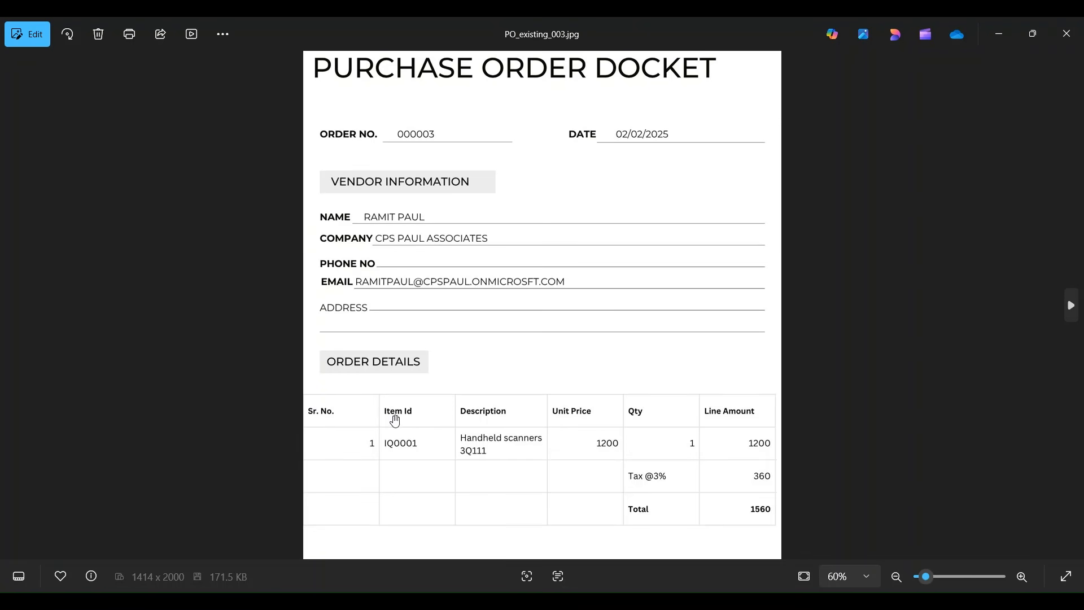
scroll(394, 419, "down", 2)
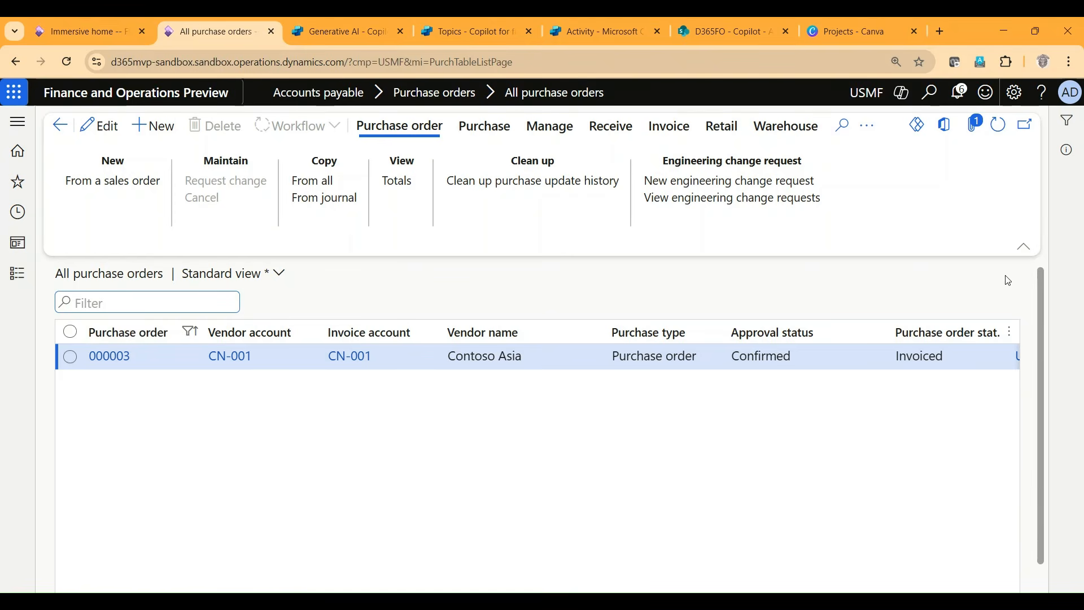
Step: Open the attachments of the listed purchase order and check the attached file's details and preview
left_click(976, 125)
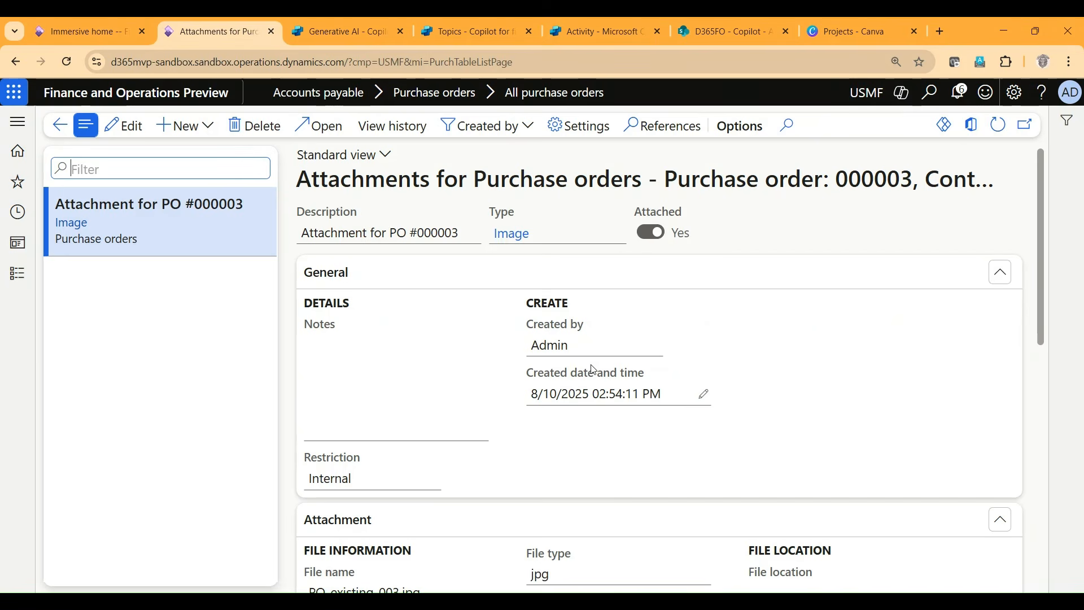
scroll(599, 368, "down", 5)
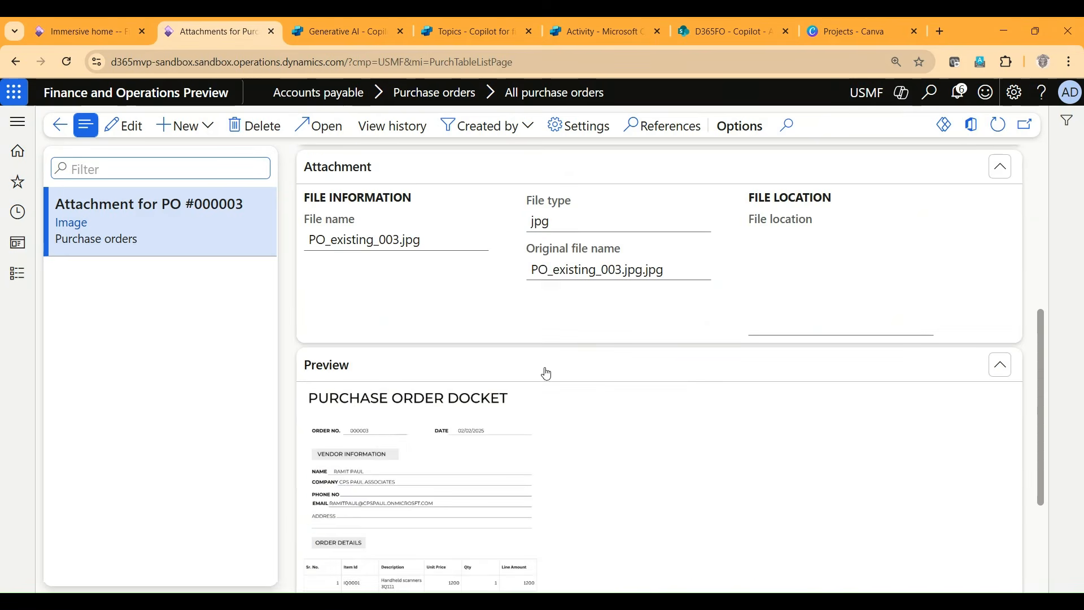
scroll(462, 568, "down", 3)
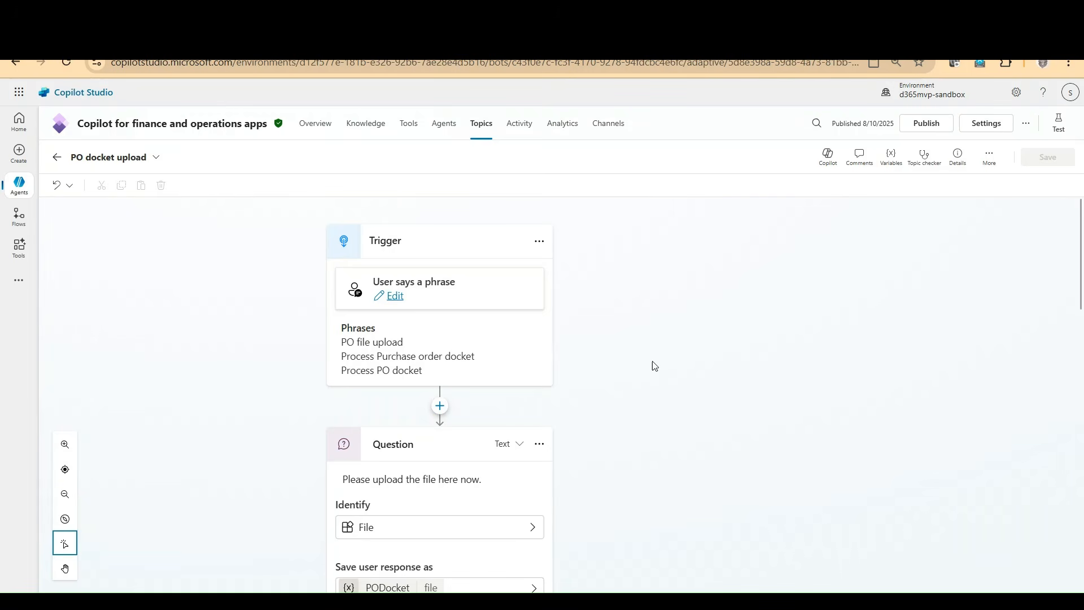
Step: Review the trigger and file question of the PO docket upload topic in Copilot Studio and check the Copilot library in SharePoint
scroll(655, 371, "down", 1)
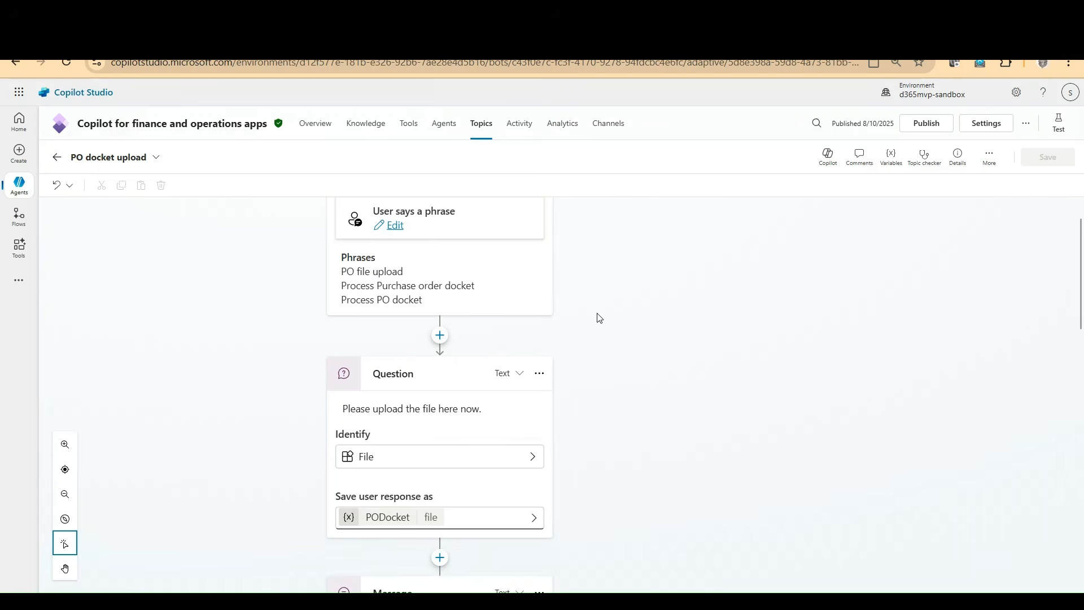
scroll(595, 376, "down", 2)
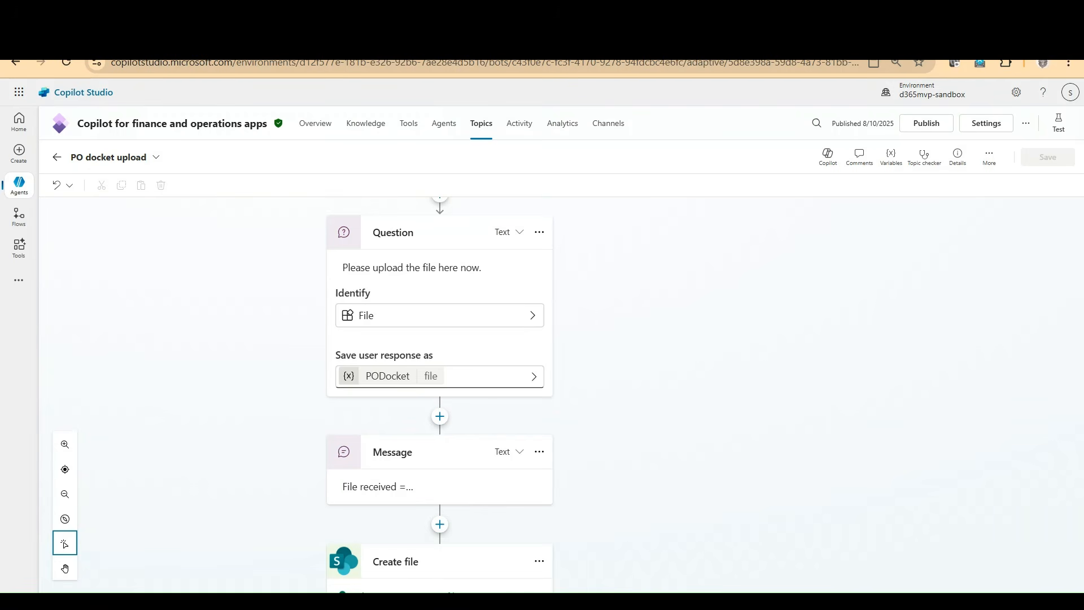
key("ctrl+Tab")
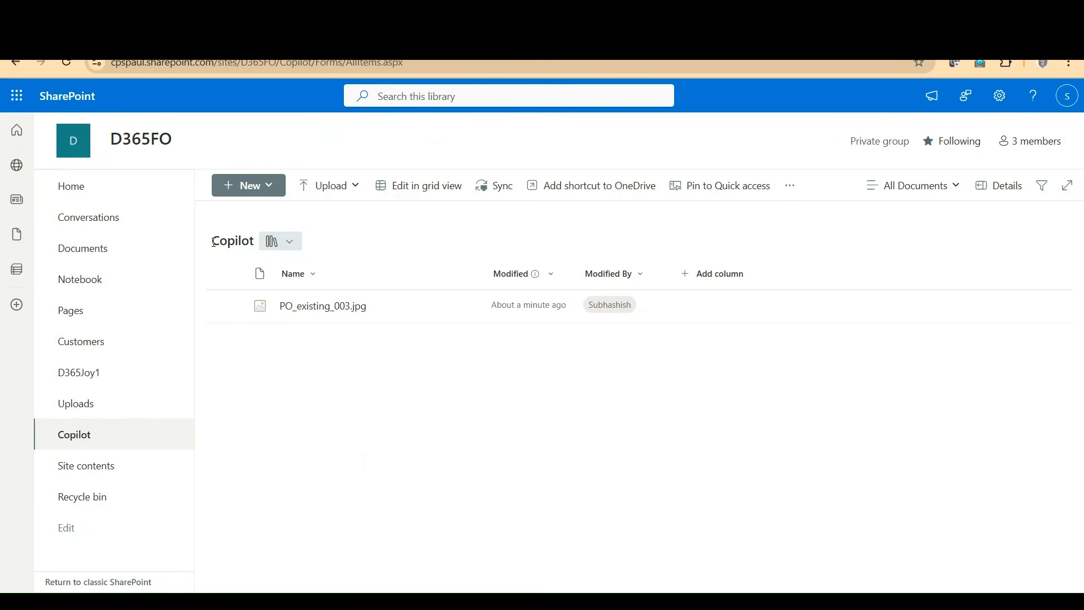
left_click_drag(213, 243, 254, 244)
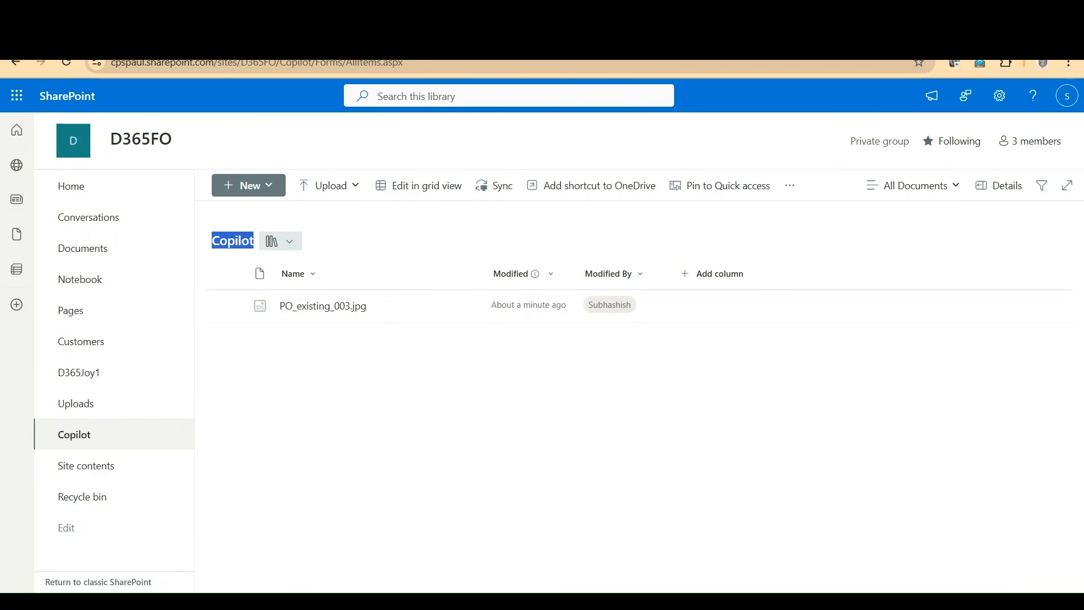
left_click(282, 34)
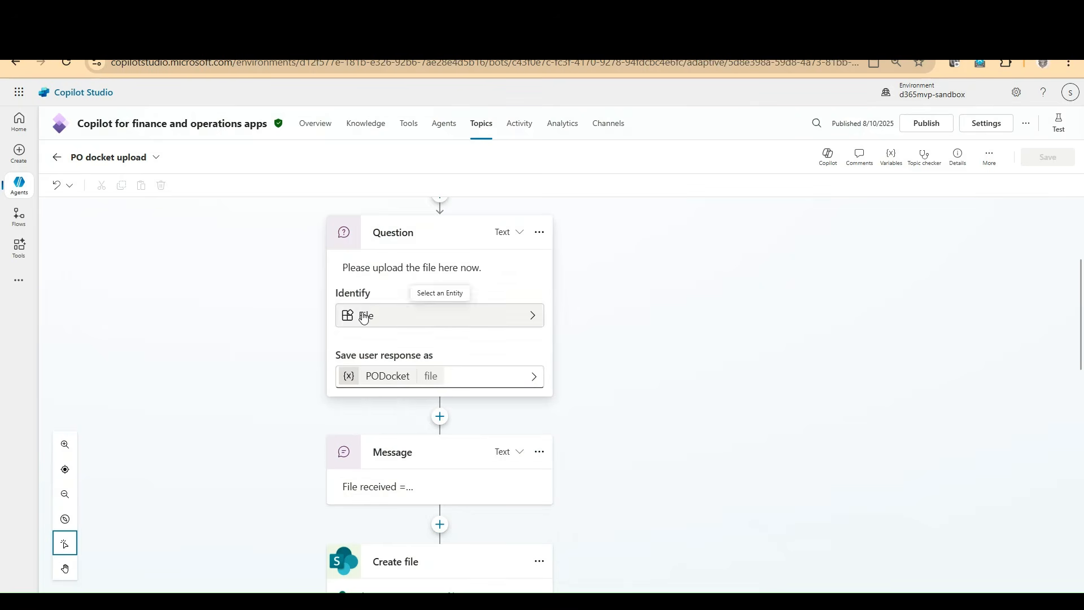
Step: Examine the topic's SharePoint Create file node and the Power Automate inputs of the following Action node
scroll(496, 412, "down", 5)
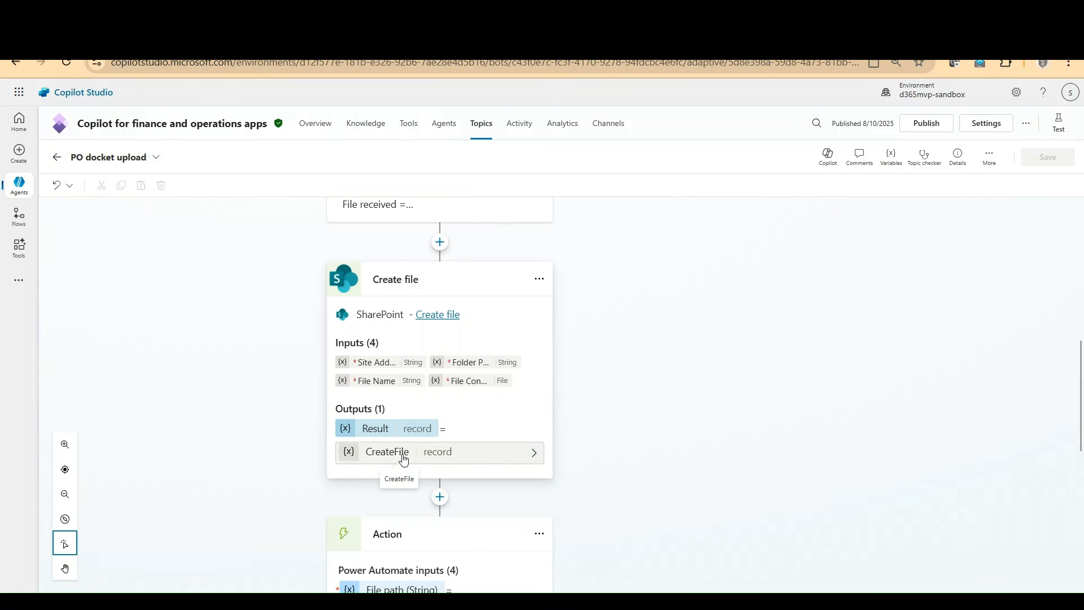
scroll(509, 486, "down", 3)
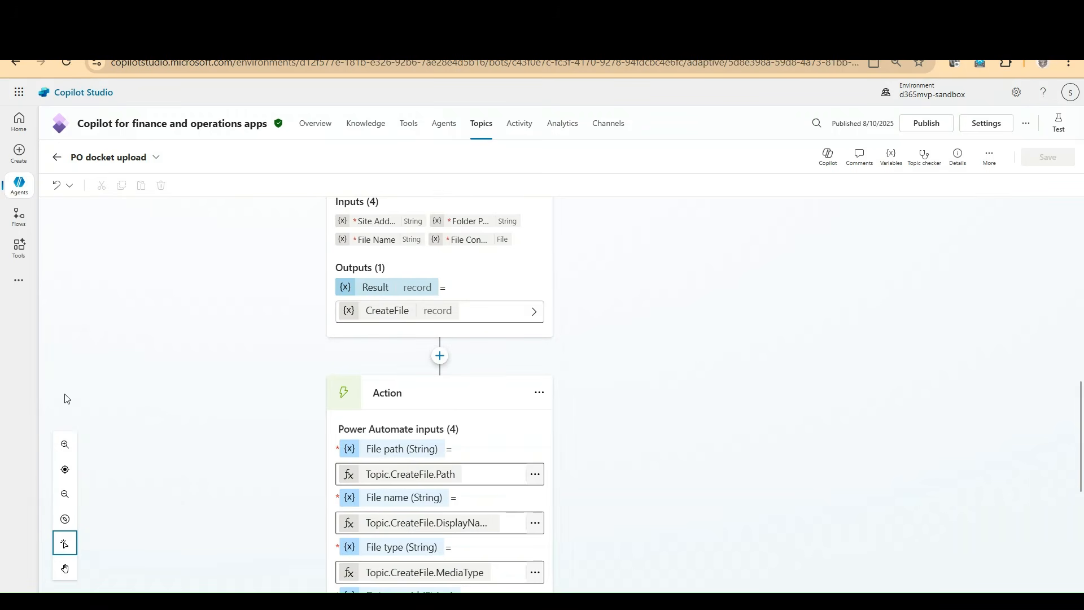
scroll(727, 510, "down", 2)
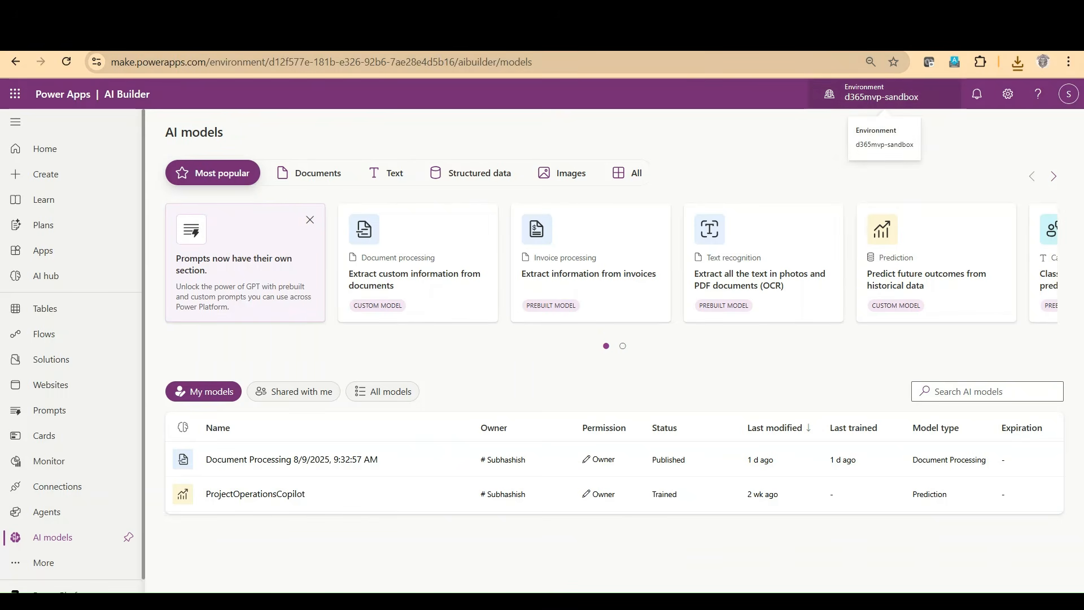
Step: In Power Apps AI Builder, create a custom AI model that extracts custom information from documents
left_click(46, 278)
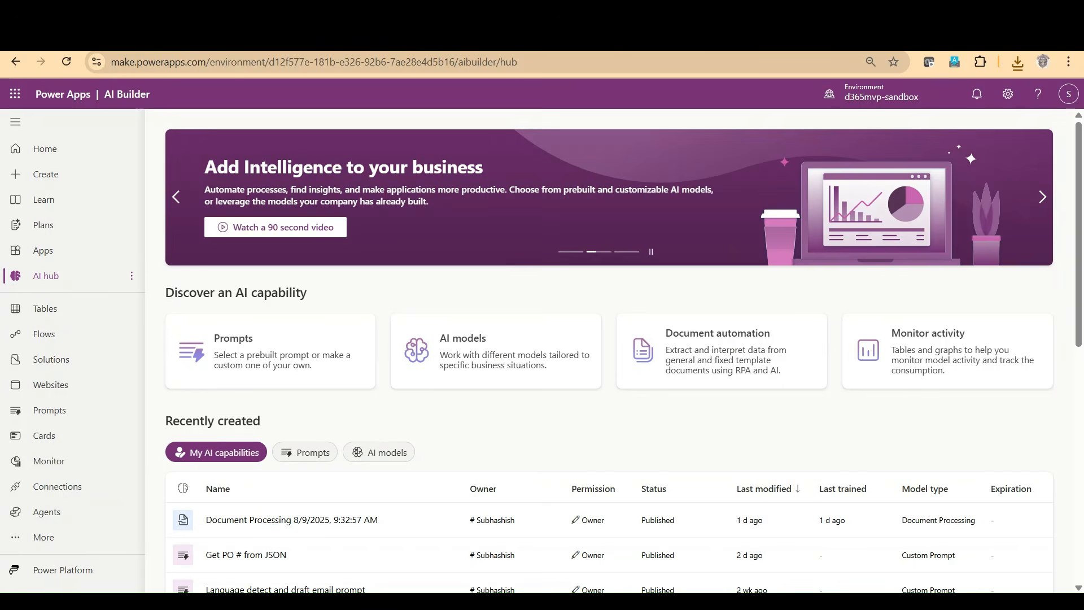
left_click(490, 349)
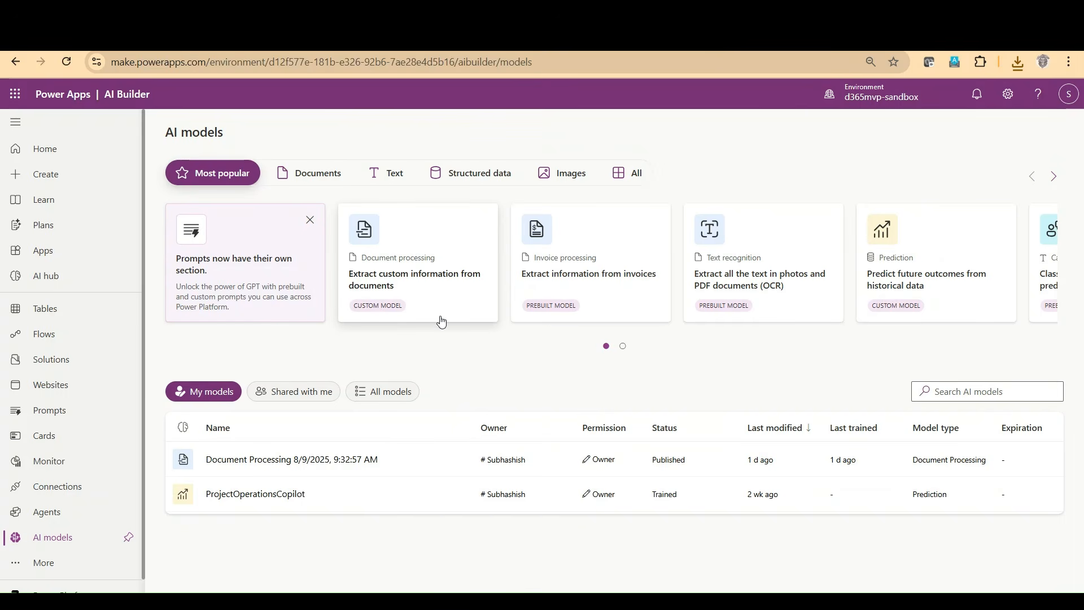
left_click(392, 268)
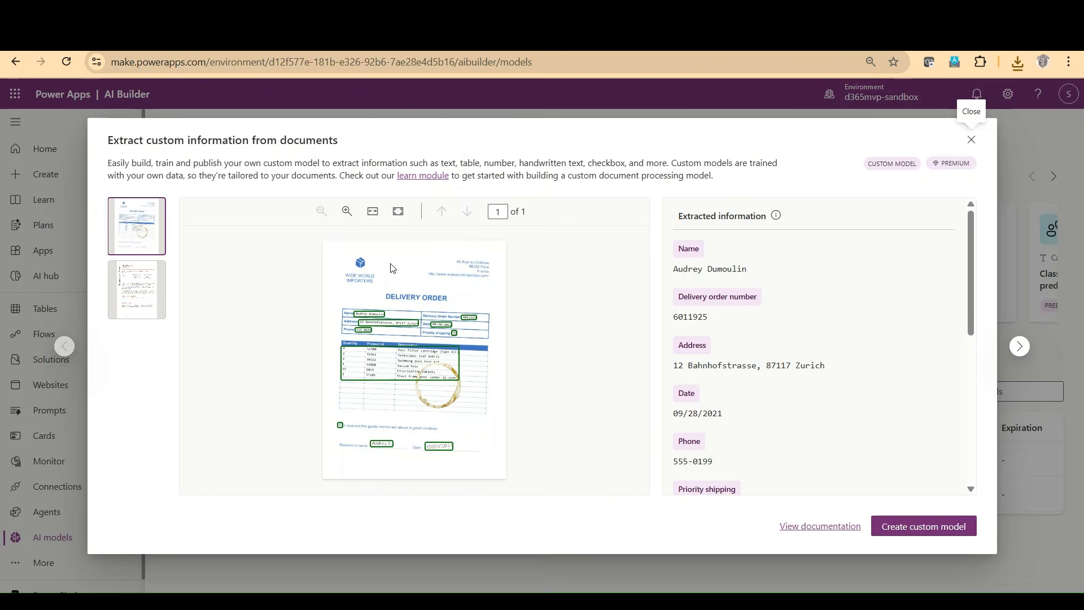
left_click(918, 528)
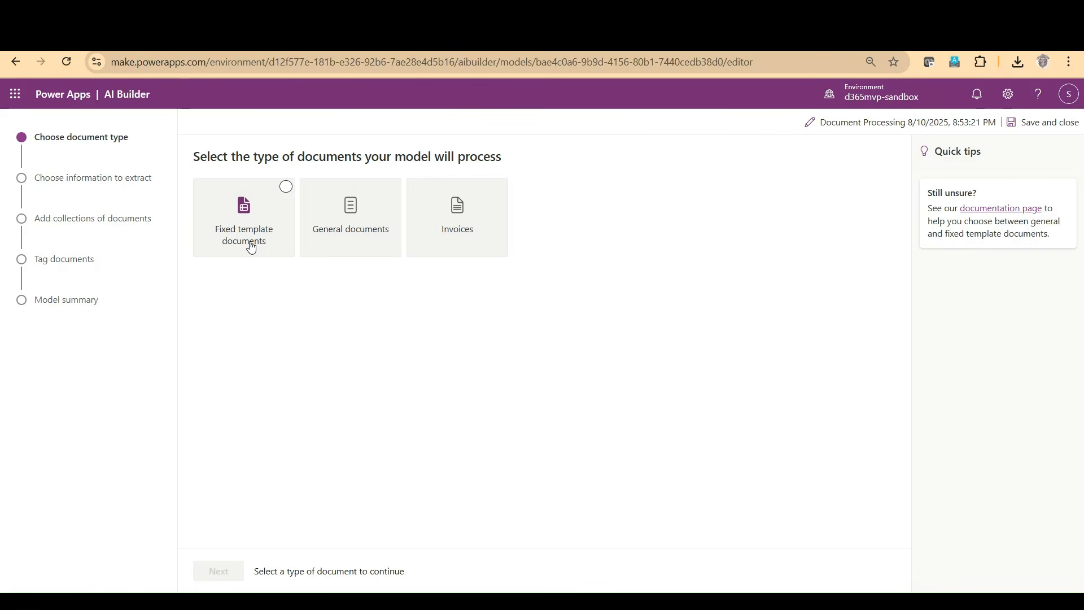
Step: Choose General documents as the document type for the model and continue to the information to extract
left_click(337, 231)
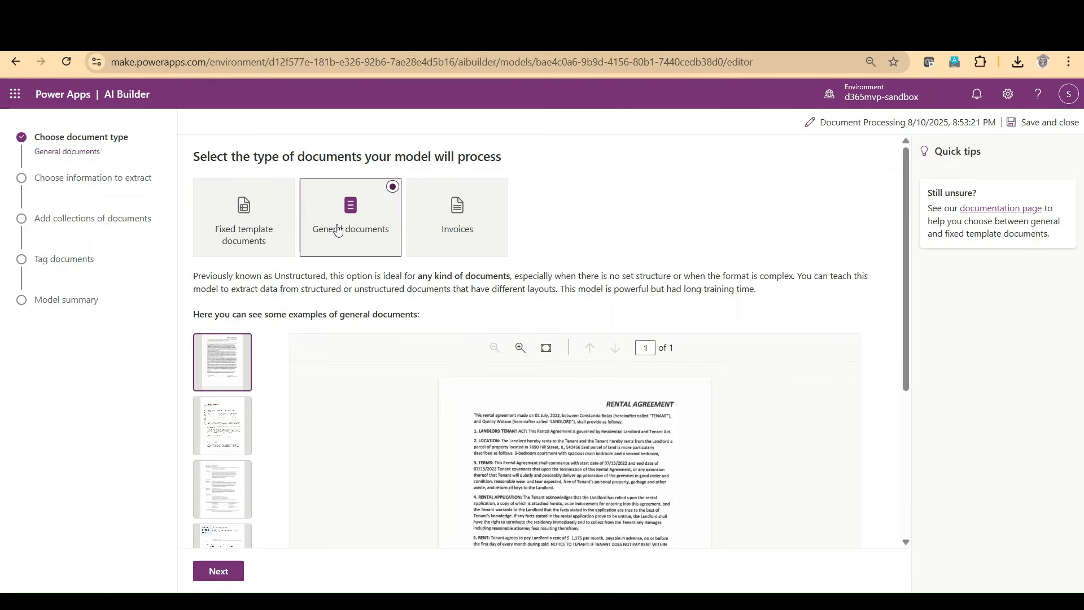
scroll(791, 462, "down", 5)
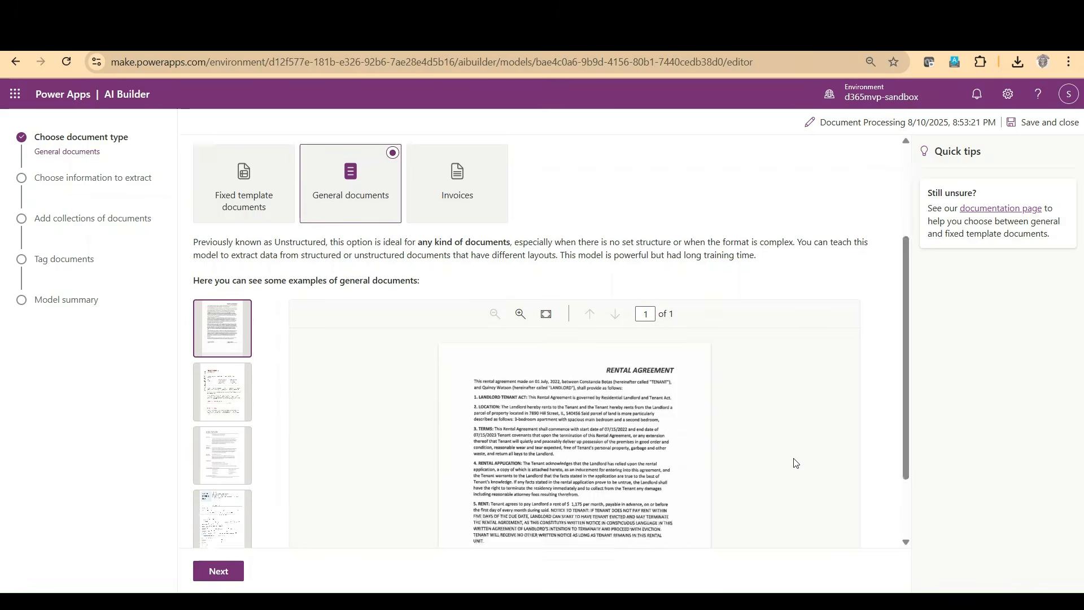
left_click(212, 575)
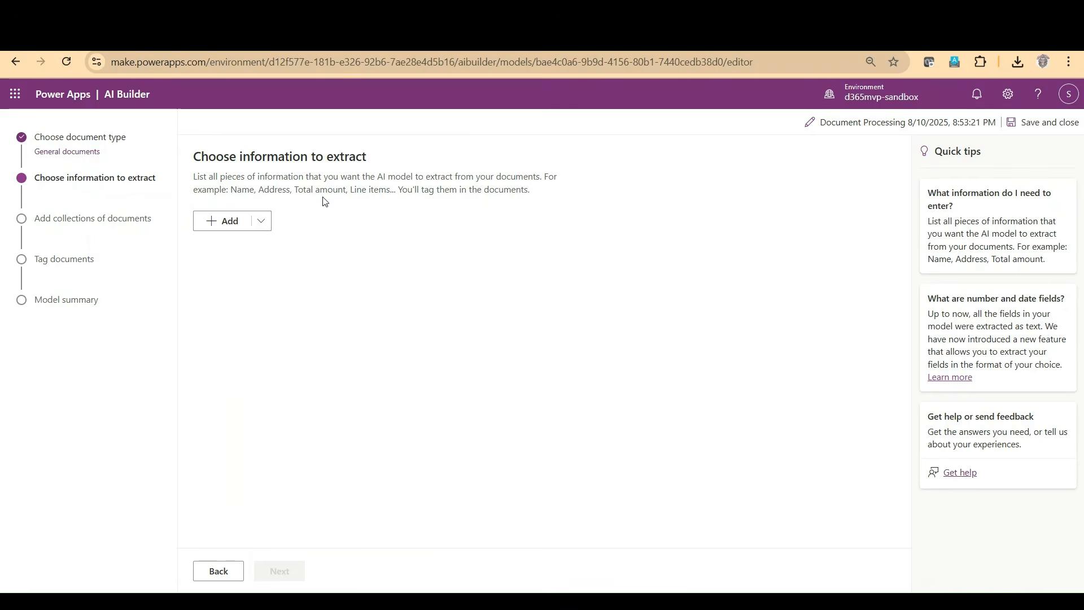
Step: Add a text field named "Purchase order #" to the information the model extracts
left_click(214, 228)
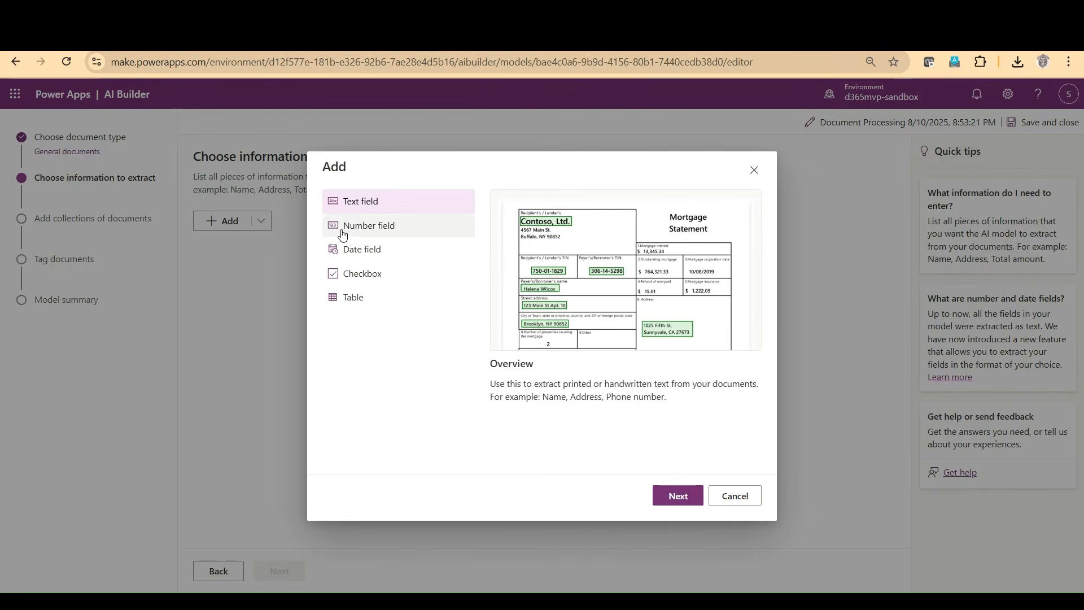
left_click(675, 496)
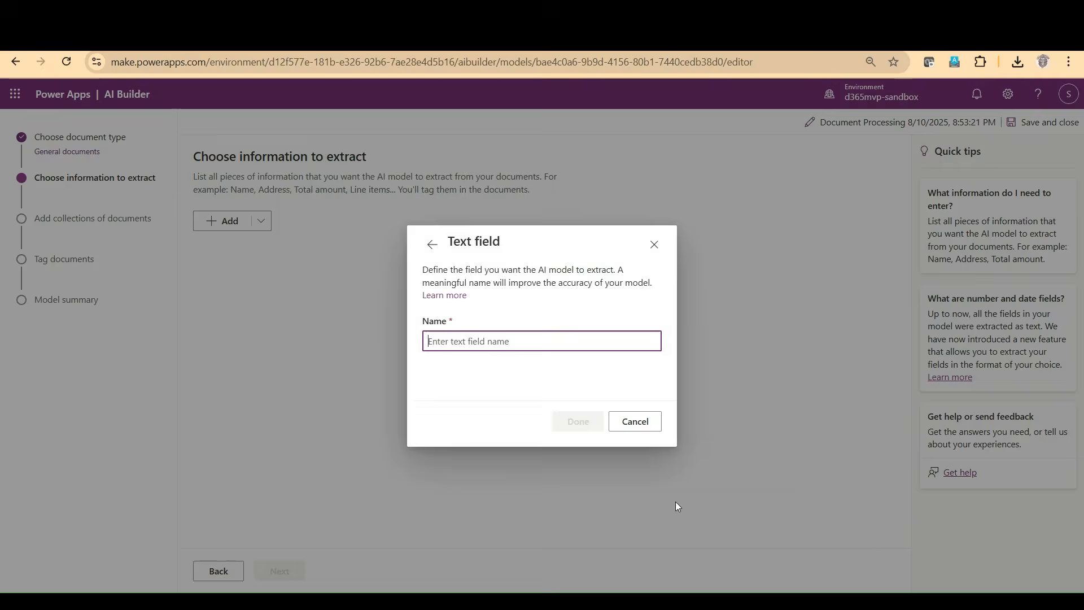
type("Purcha")
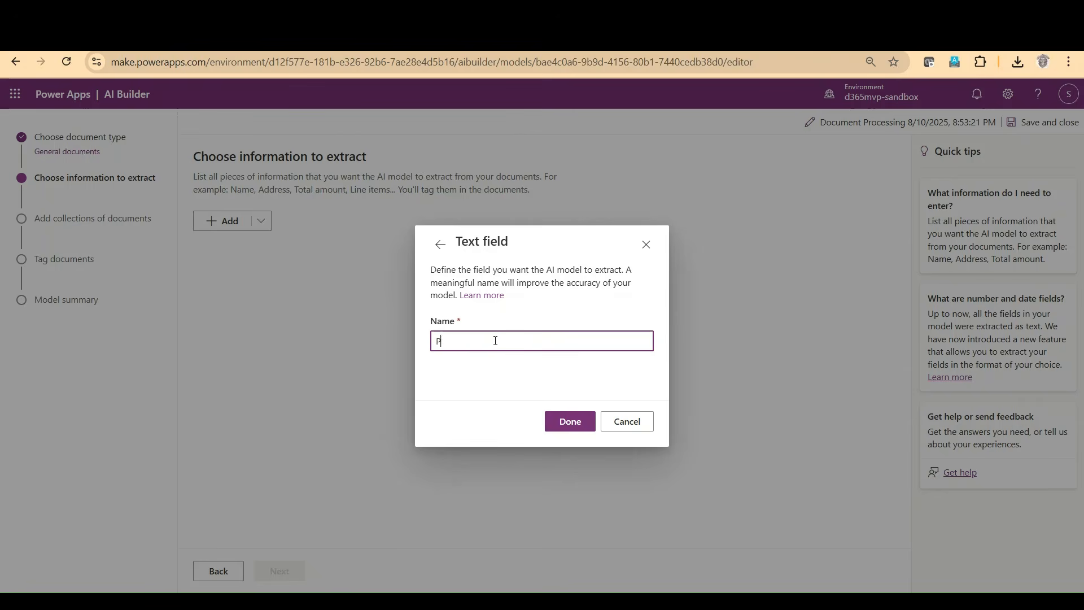
type("se order #")
left_click(576, 428)
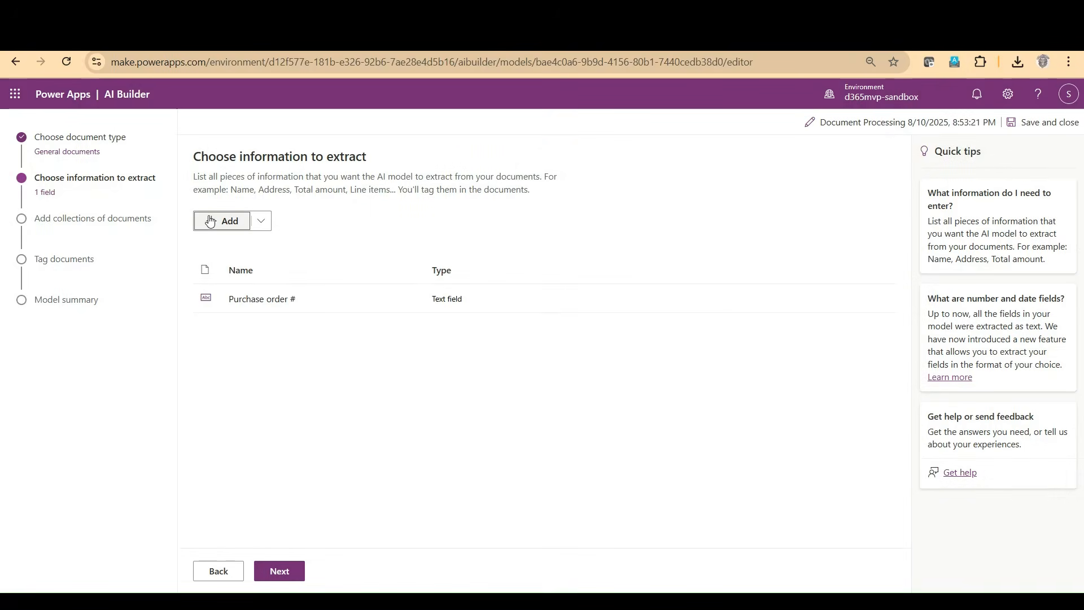
Step: Add a text field named "Vendor name" to the information to extract and continue to the document collections
left_click(225, 221)
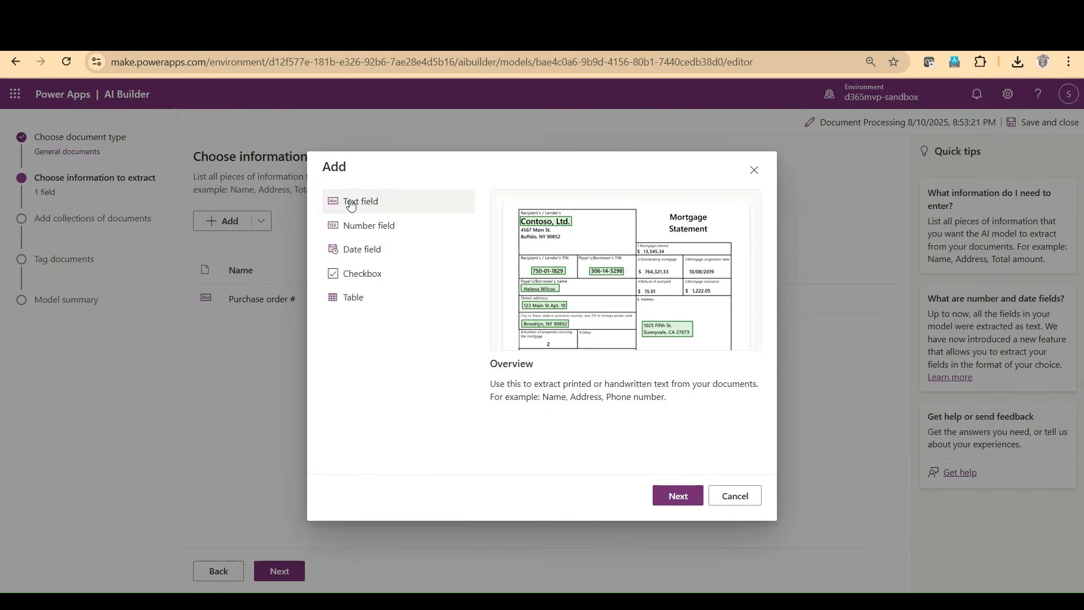
left_click(668, 502)
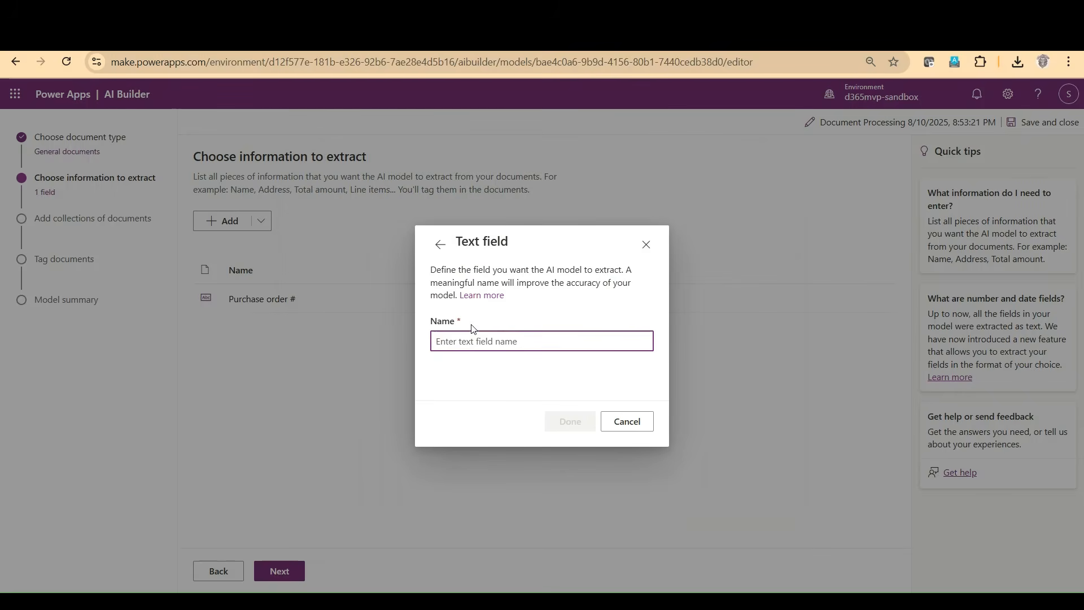
type("Vendor name")
left_click(571, 422)
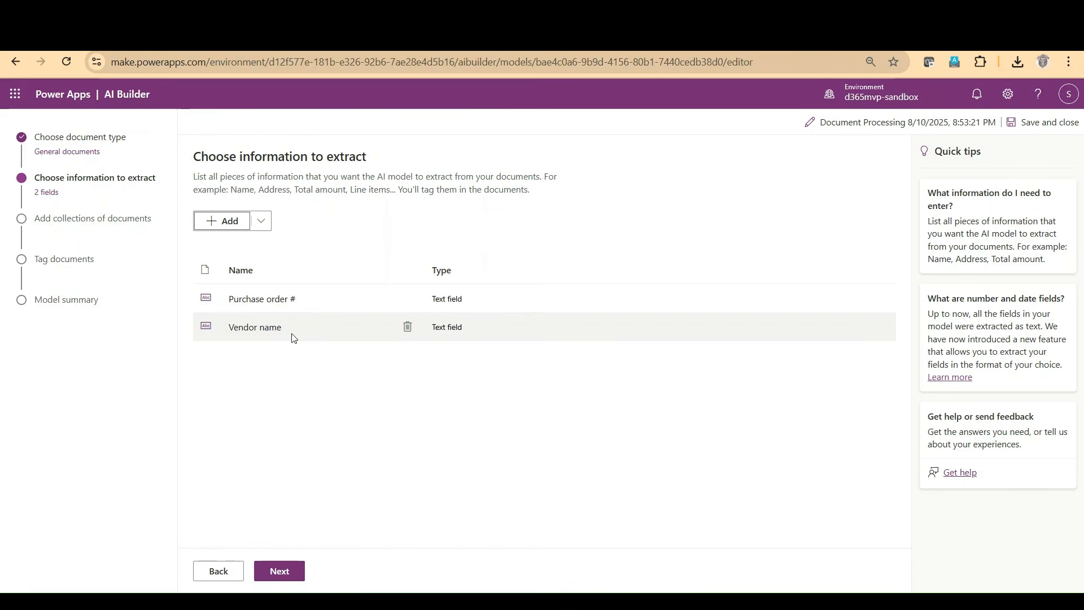
left_click(280, 569)
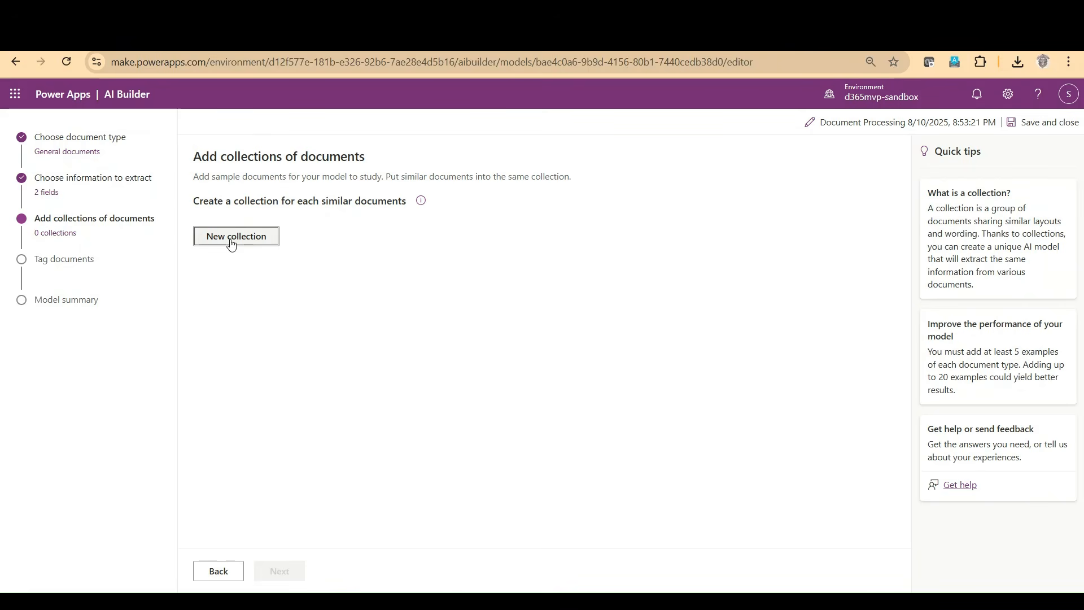
Step: Create a new document collection and name it "PO Collection"
left_click(231, 243)
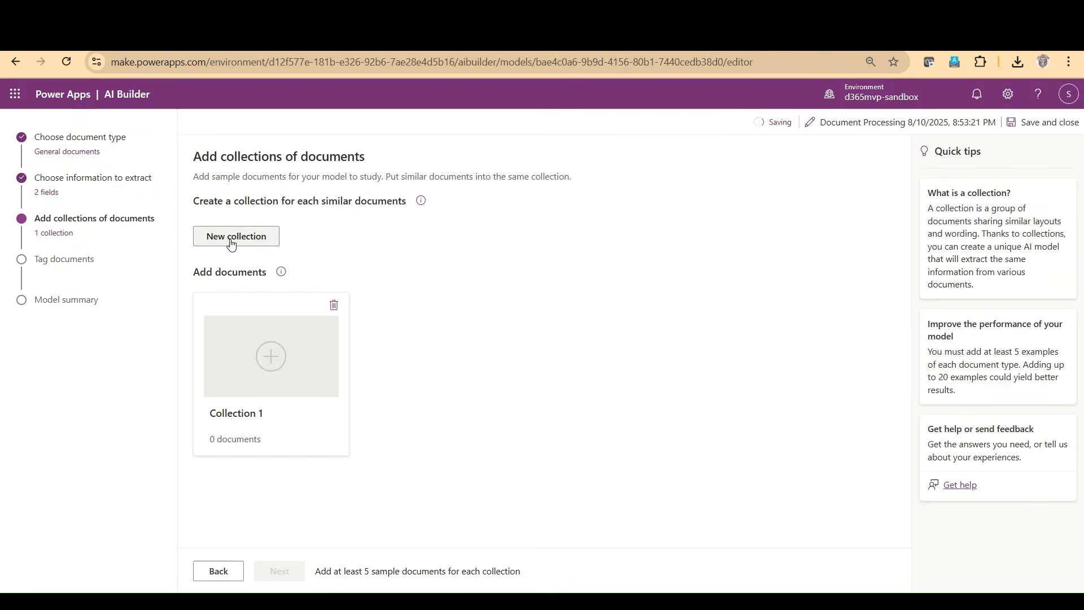
left_click(263, 413)
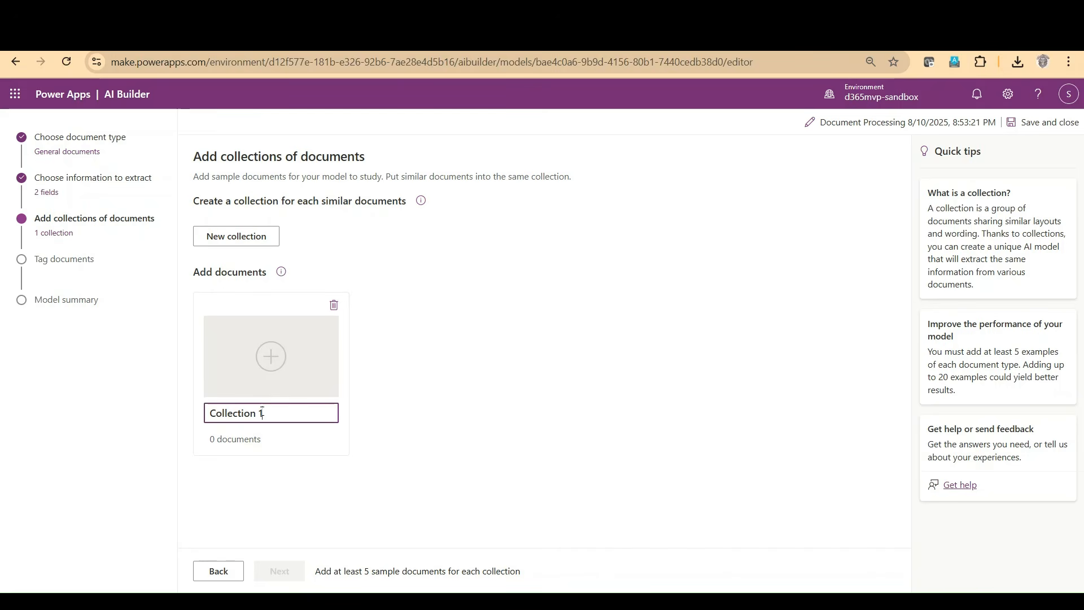
left_click_drag(263, 413, 200, 412)
type("PO Collection")
Step: Upload PDF-Template-for-Purchase-Order.jpg and Sampple_1, Sampple_2, Sampple_5 and Sampple_6.jpg from this device to PO Collection as training documents
left_click(271, 356)
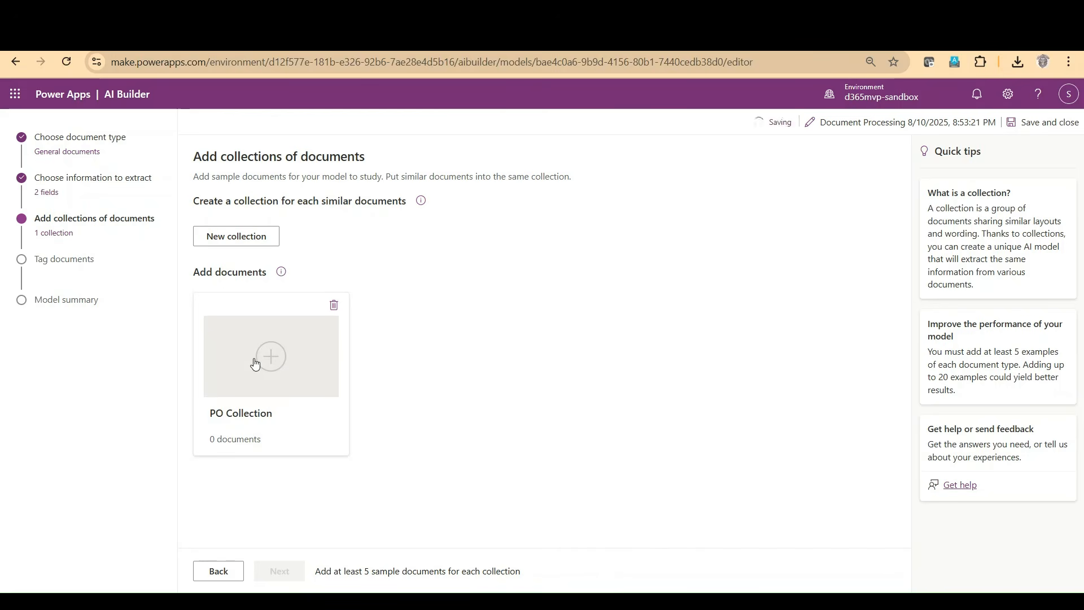
left_click(875, 497)
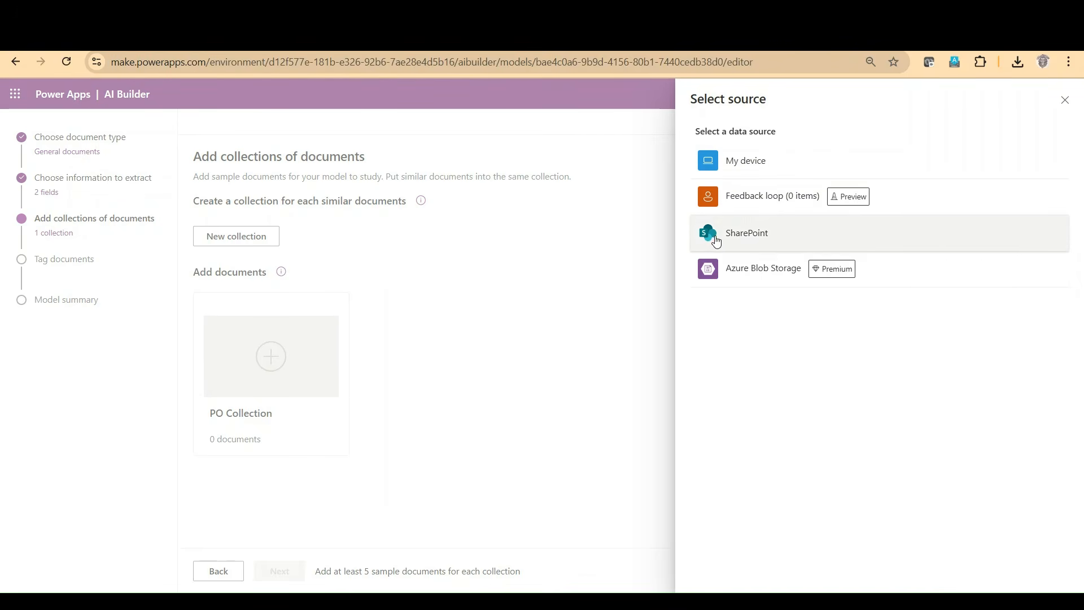
left_click(710, 161)
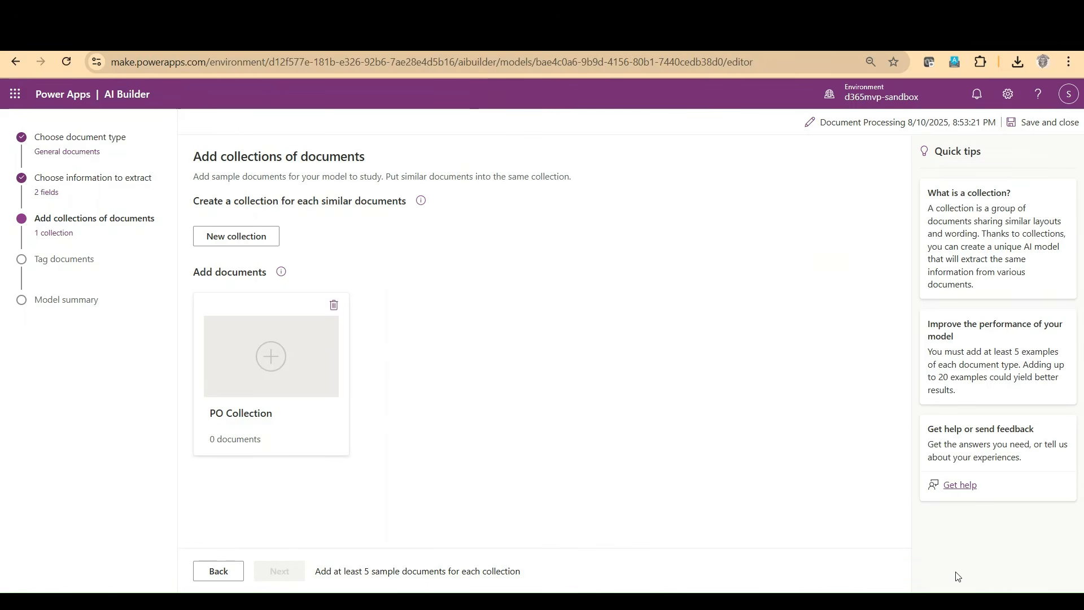
left_click(648, 503)
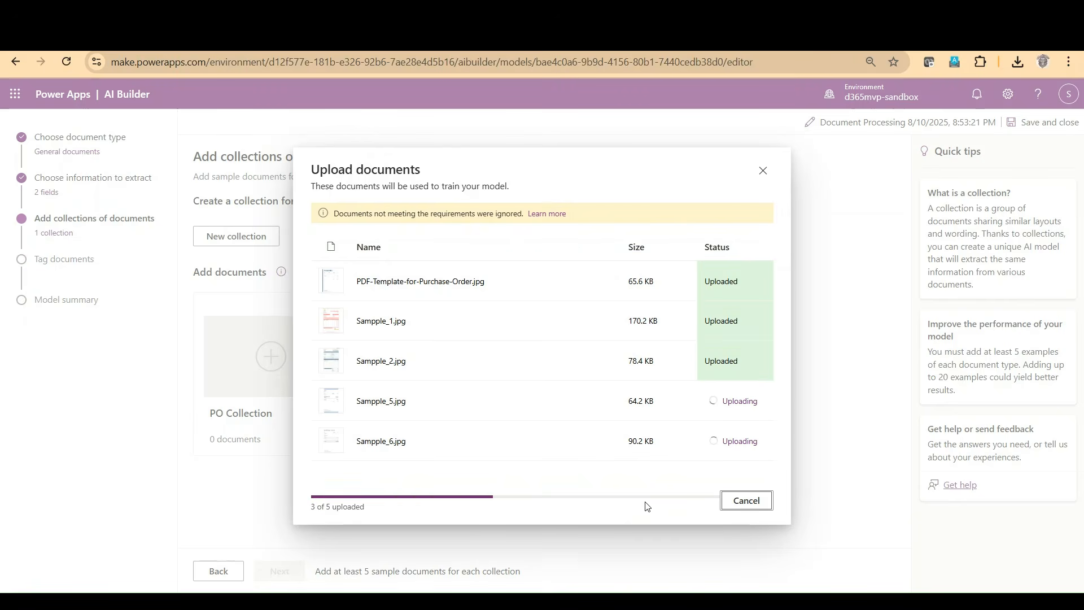
left_click(746, 516)
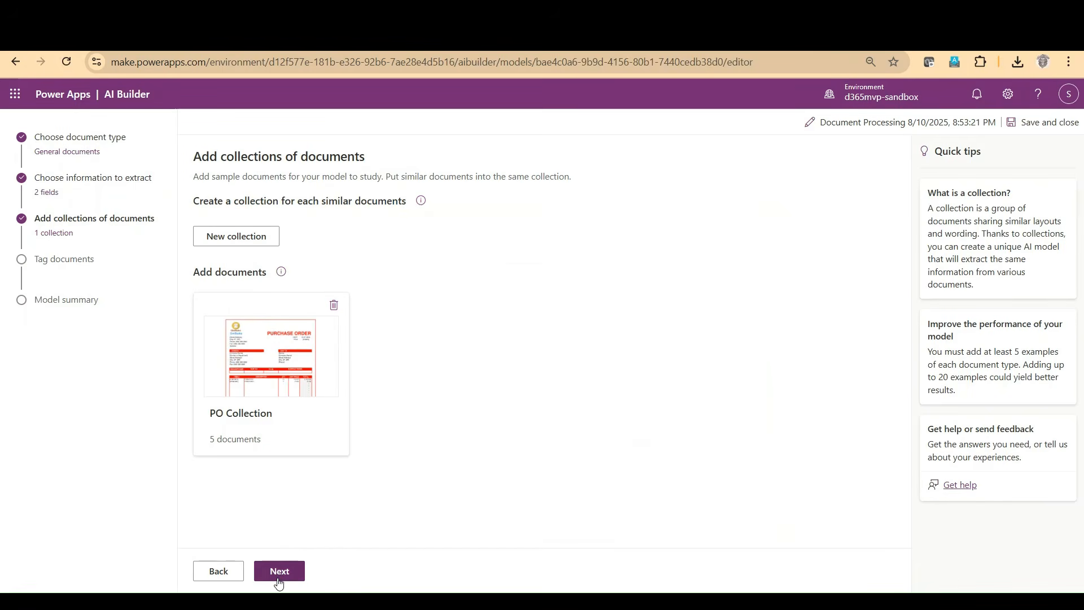
Step: Continue to document tagging and, in Sampple_1.jpg, tag the PO # value as Purchase order # and the vendor's [Company Name] as Vendor name
left_click(279, 578)
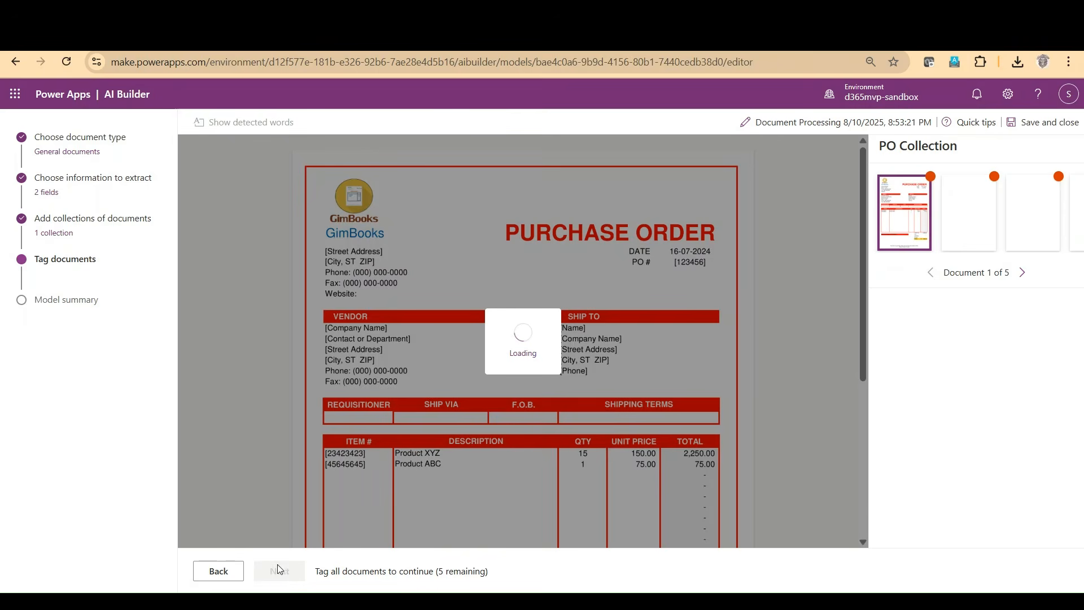
left_click(916, 190)
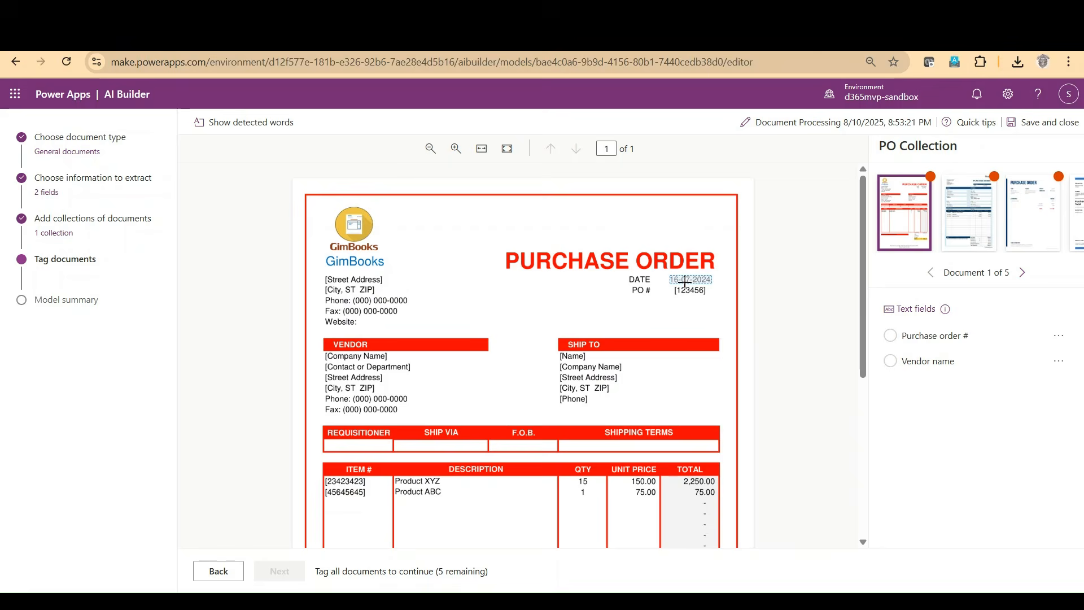
left_click_drag(678, 289, 708, 296)
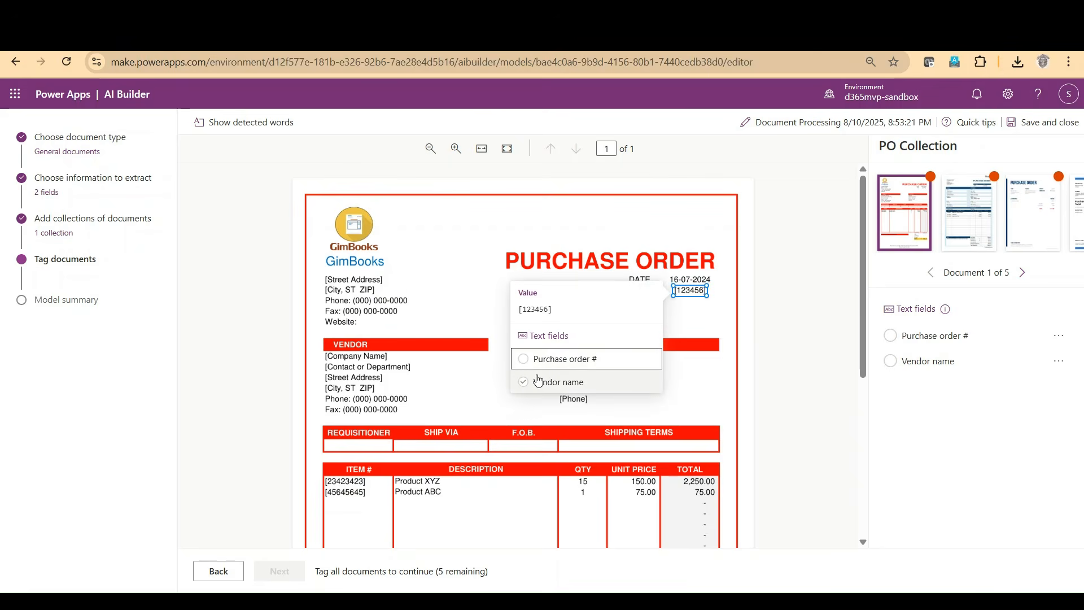
left_click(523, 355)
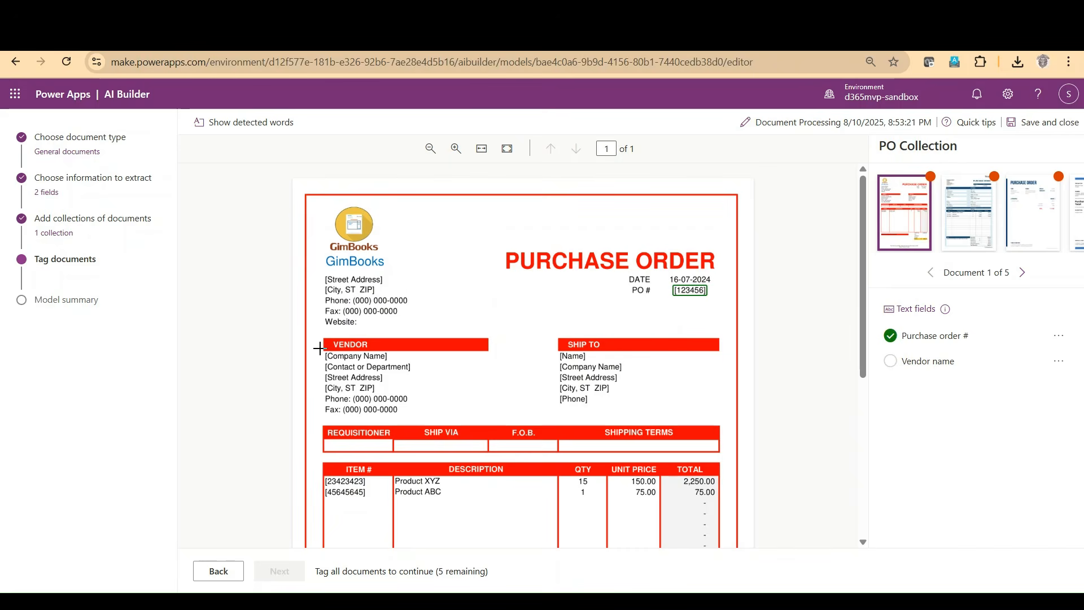
left_click_drag(327, 351, 390, 360)
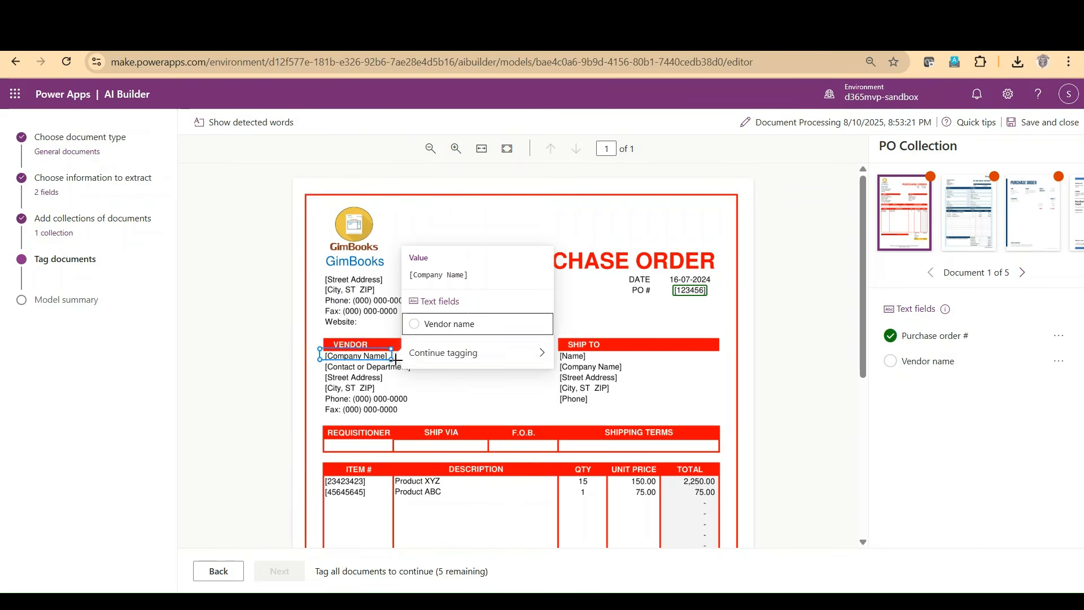
left_click(436, 327)
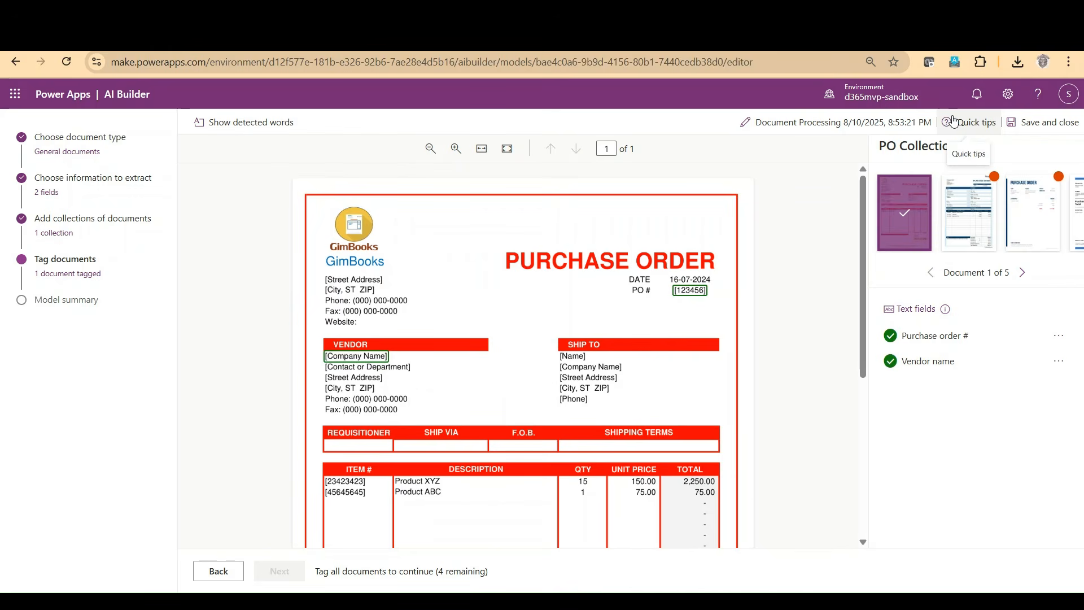
Step: In the second document, tag the P.O. number value as Purchase order # and the vendor's <Company Name> as Vendor name
left_click(970, 218)
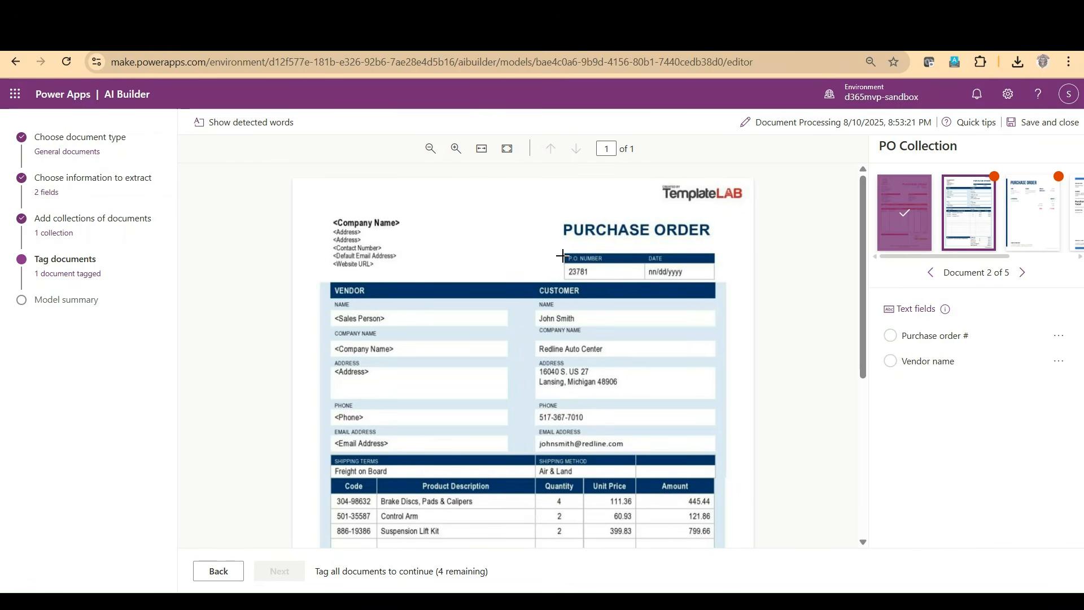
left_click_drag(562, 260, 595, 279)
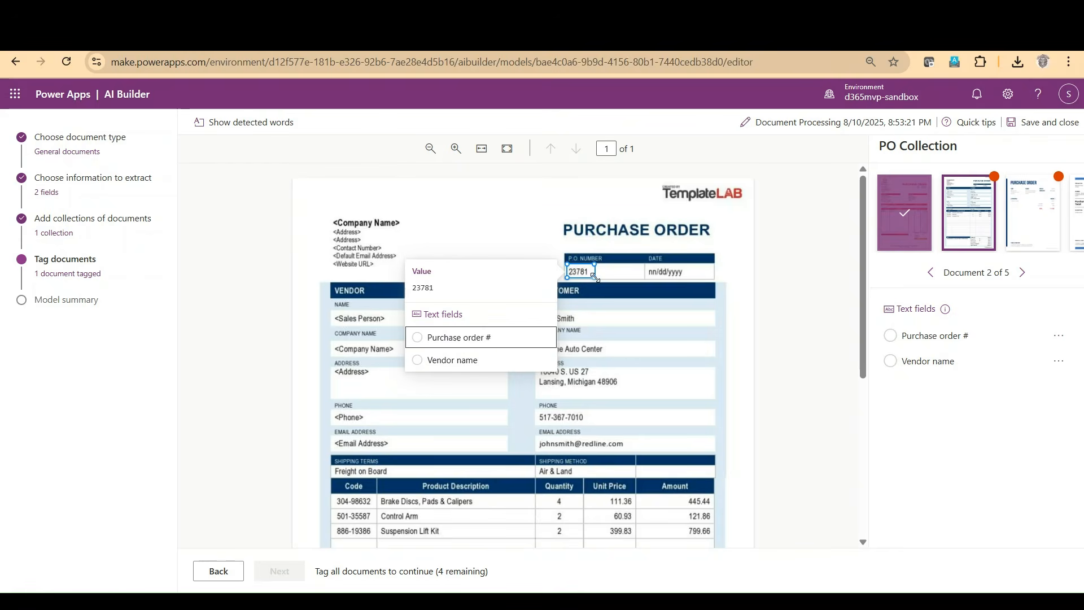
left_click(472, 336)
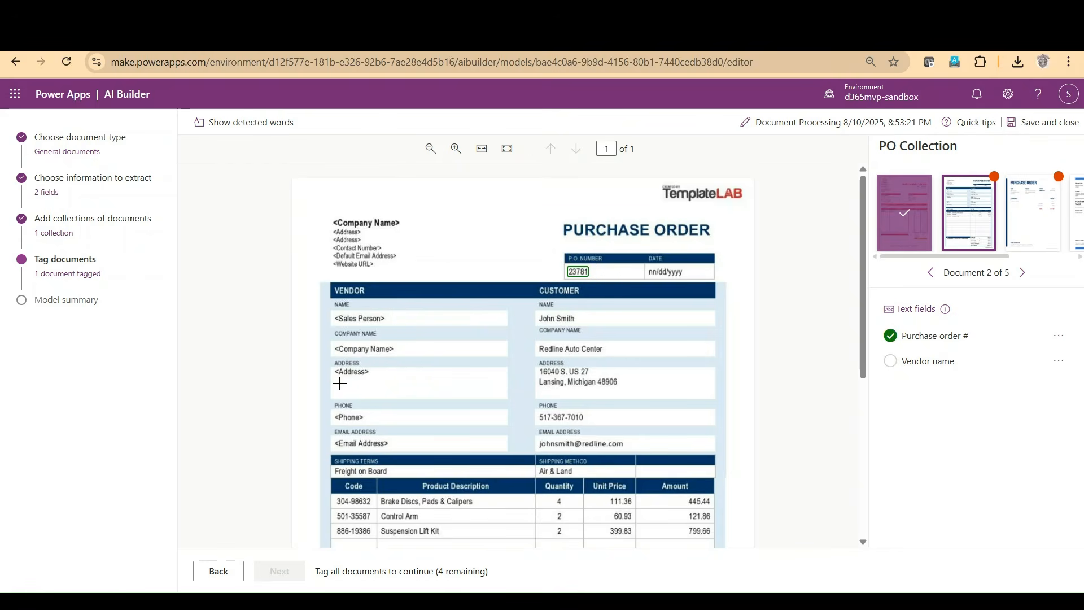
left_click_drag(335, 341, 395, 355)
left_click(446, 419)
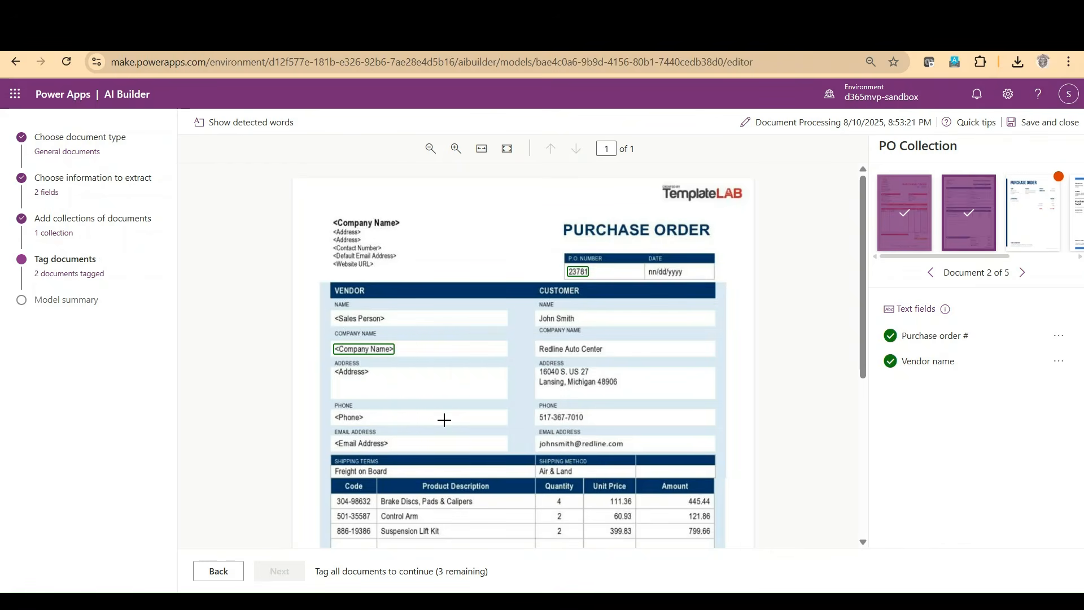
Step: In the third document, tag the ORDER # value as Purchase order # and the name under VENDOR as Vendor name
left_click(1037, 220)
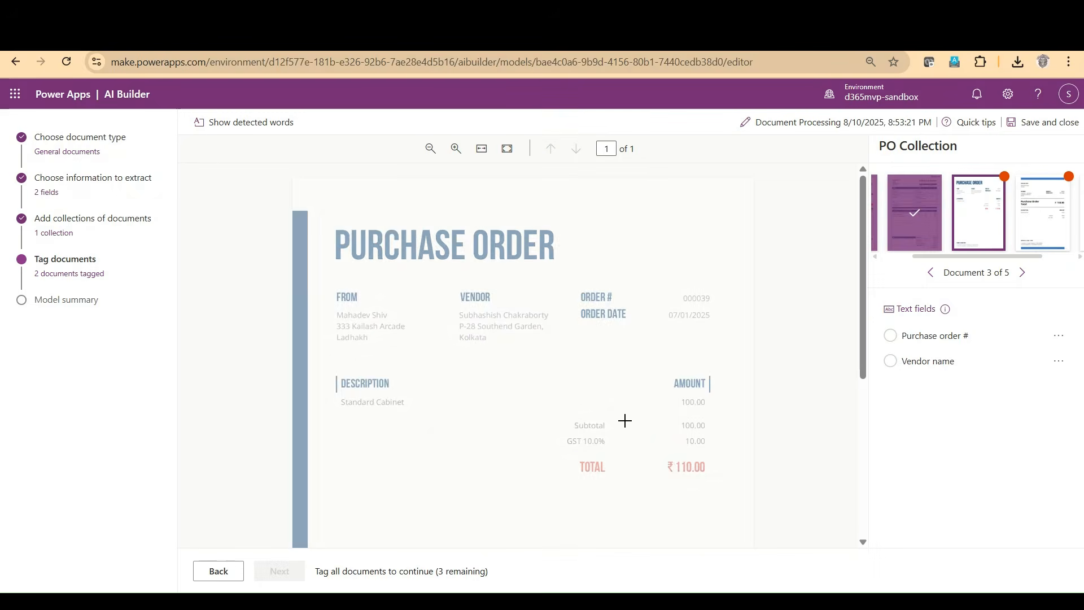
left_click_drag(672, 288, 717, 303)
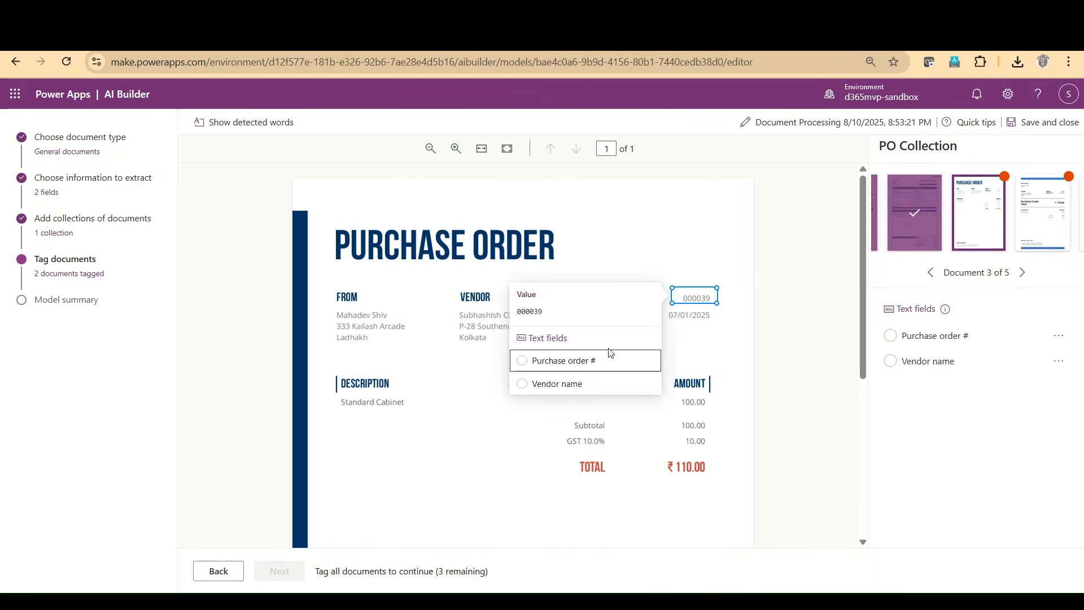
left_click(560, 360)
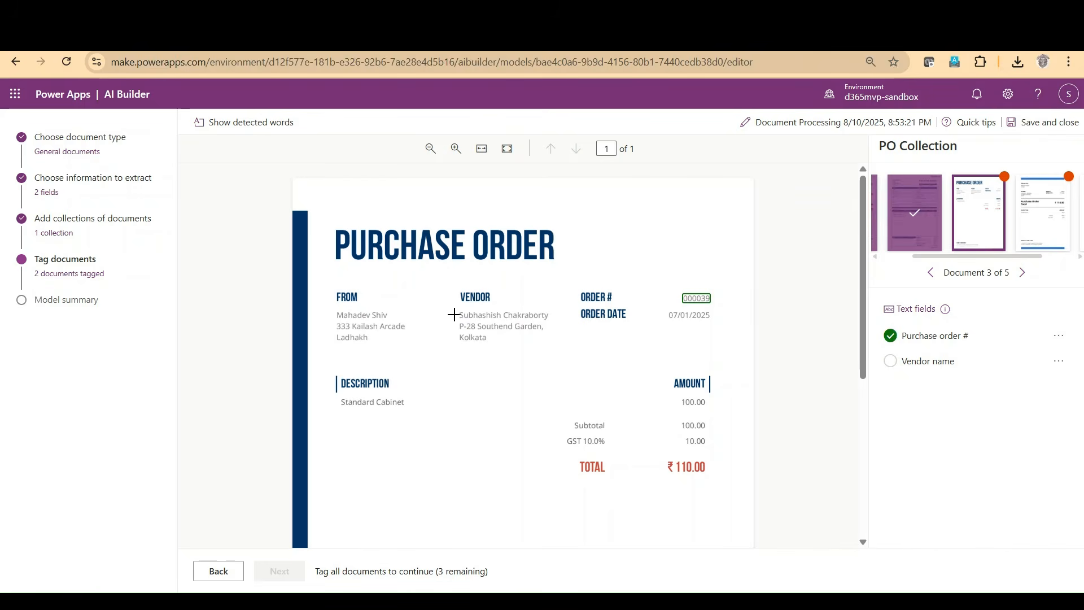
left_click_drag(450, 303, 556, 319)
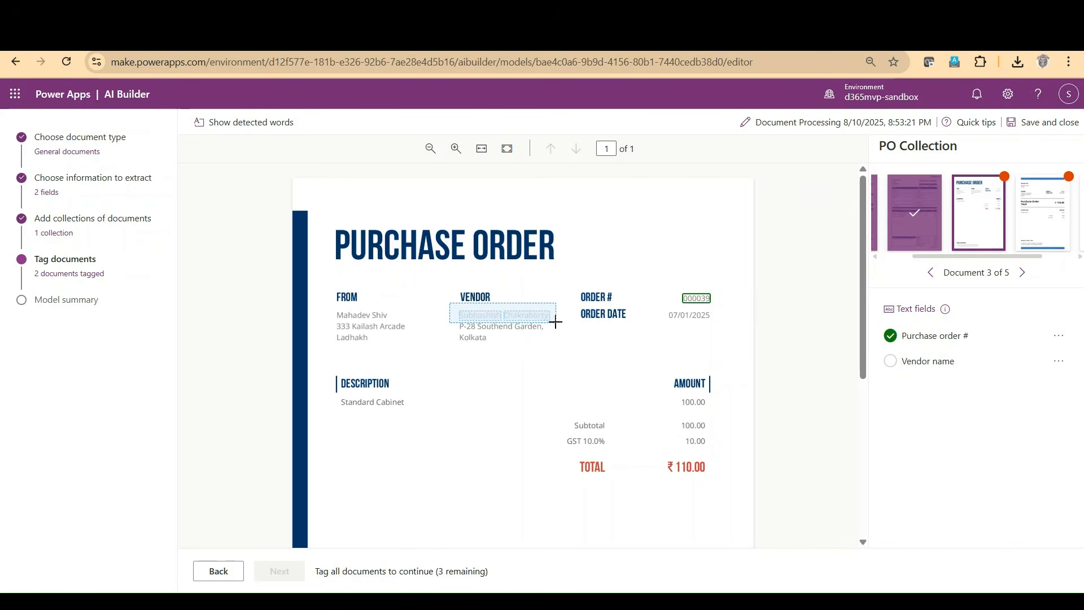
left_click(602, 370)
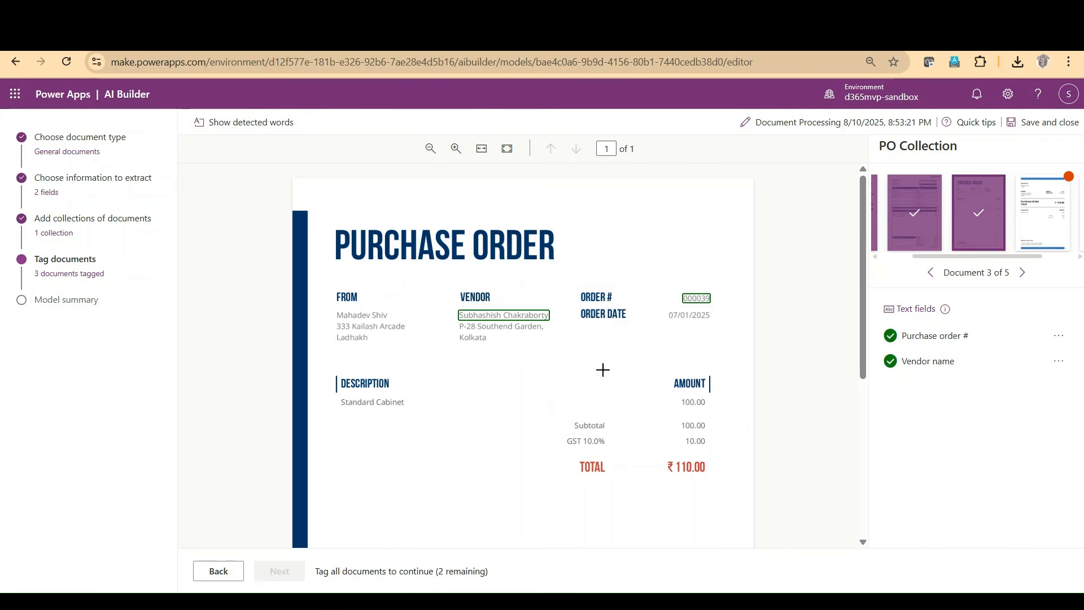
Step: In the fourth document, tag the ORDER # value as Purchase order # and the name under VENDOR as Vendor name
left_click(1045, 215)
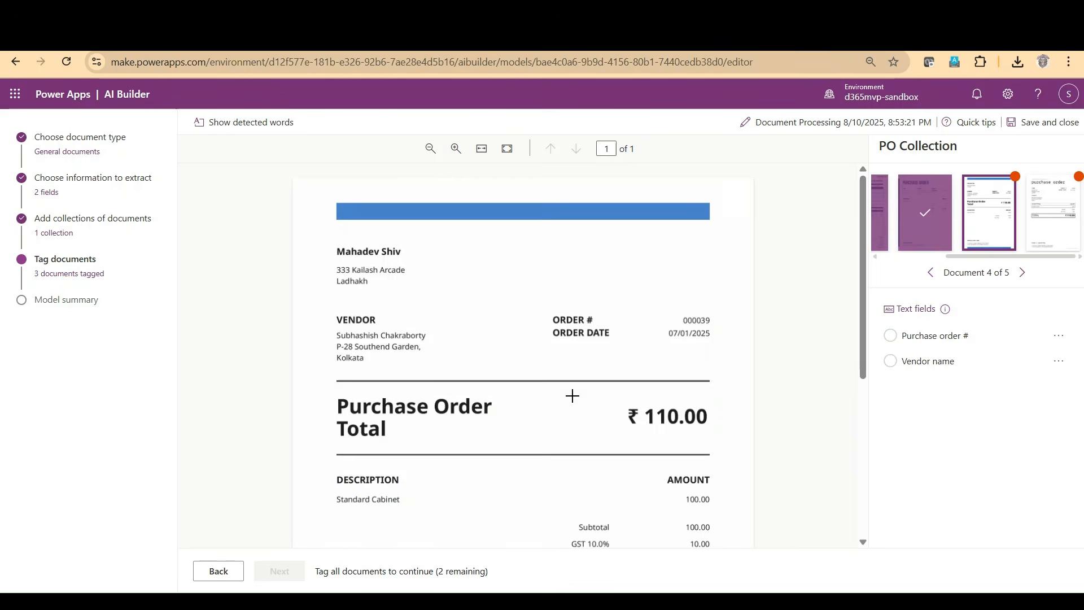
left_click_drag(672, 308, 715, 322)
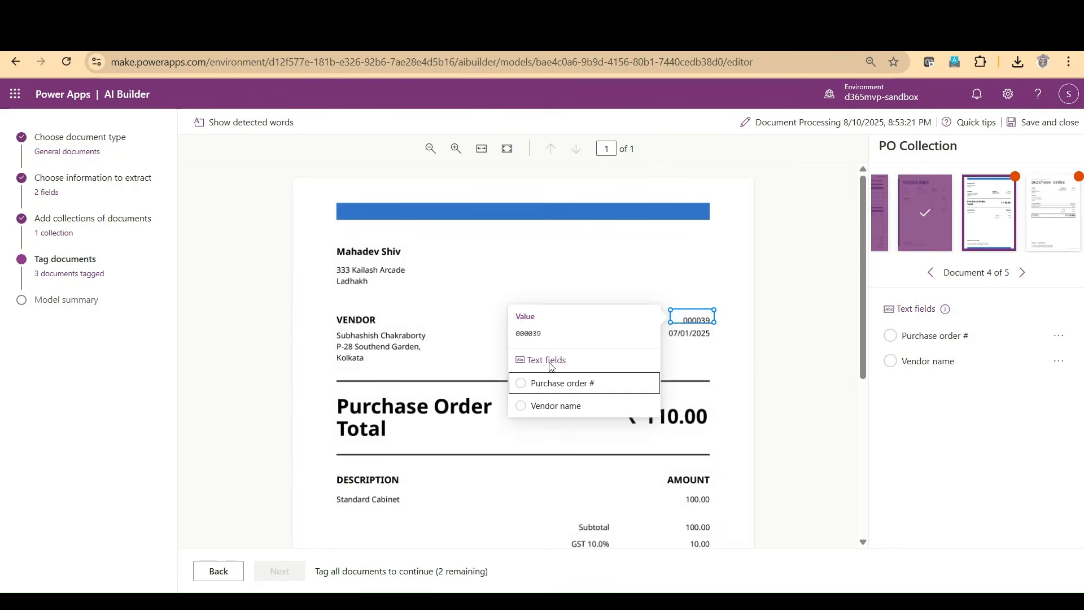
left_click(548, 386)
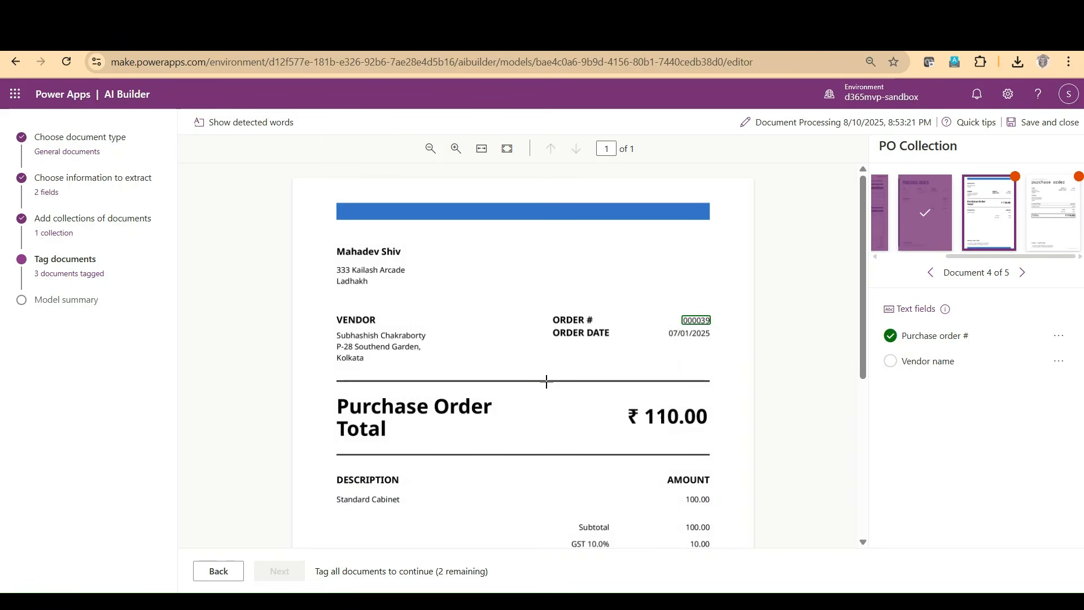
left_click_drag(335, 333, 430, 339)
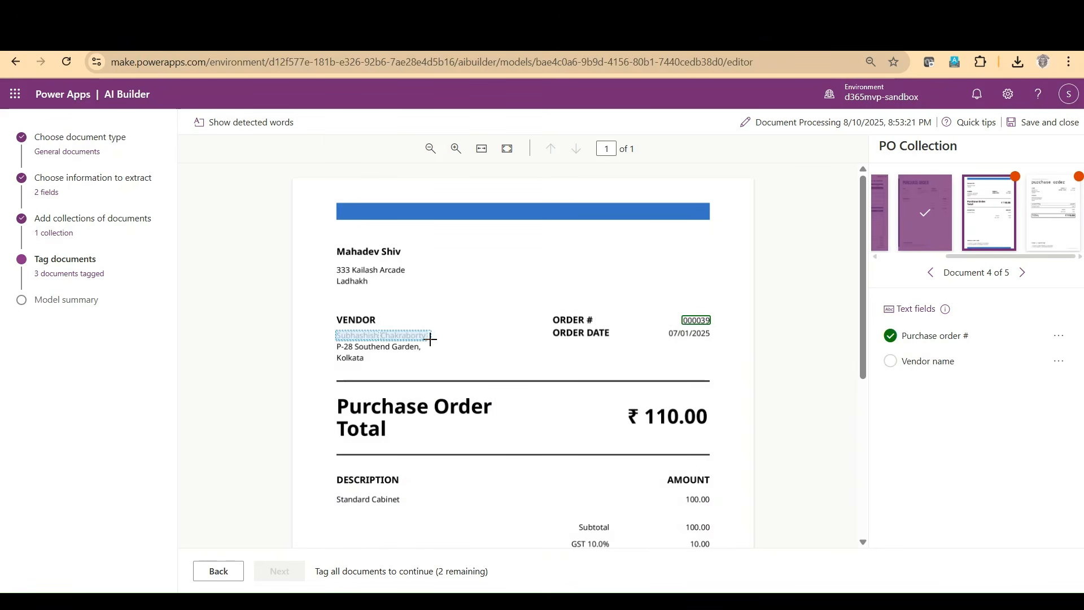
left_click(499, 402)
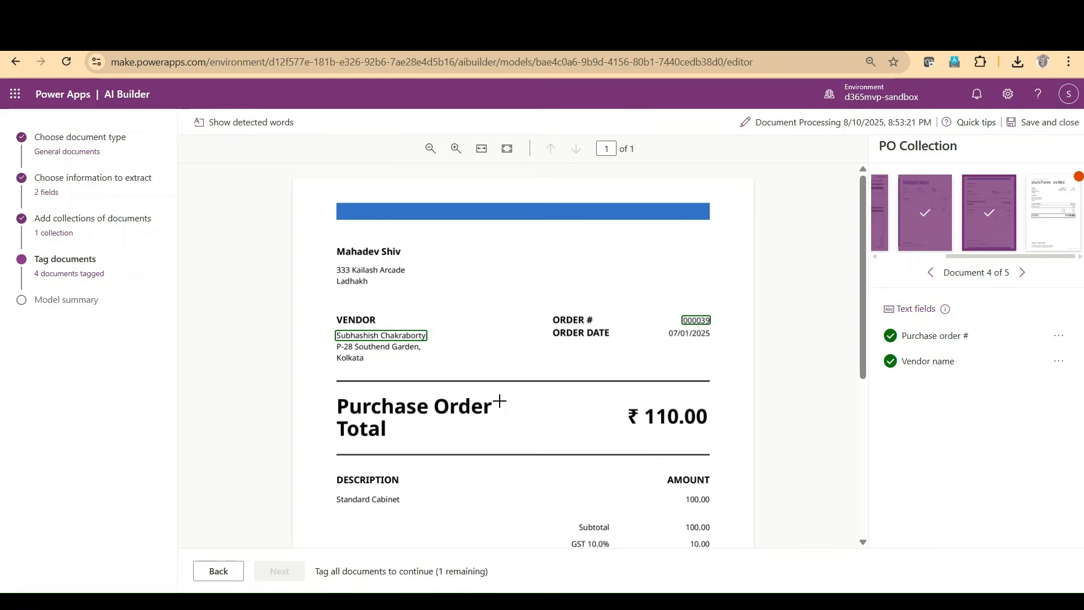
Step: In the fifth document, tag the ORDER # value as Purchase order # and the name under FROM as Vendor name, finishing the tagging stage
left_click(942, 219)
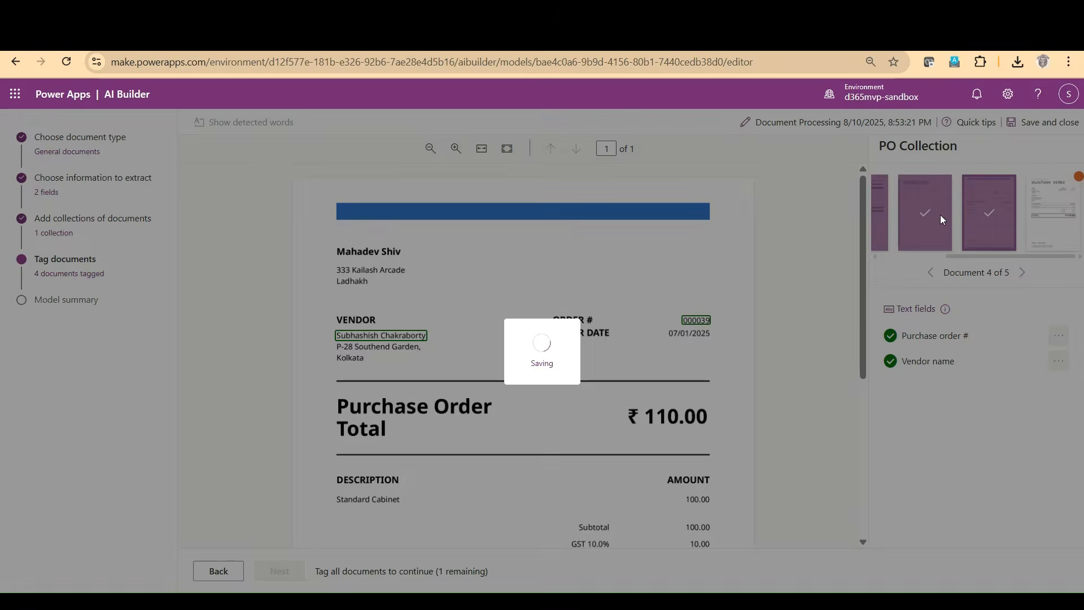
left_click_drag(688, 288, 715, 298)
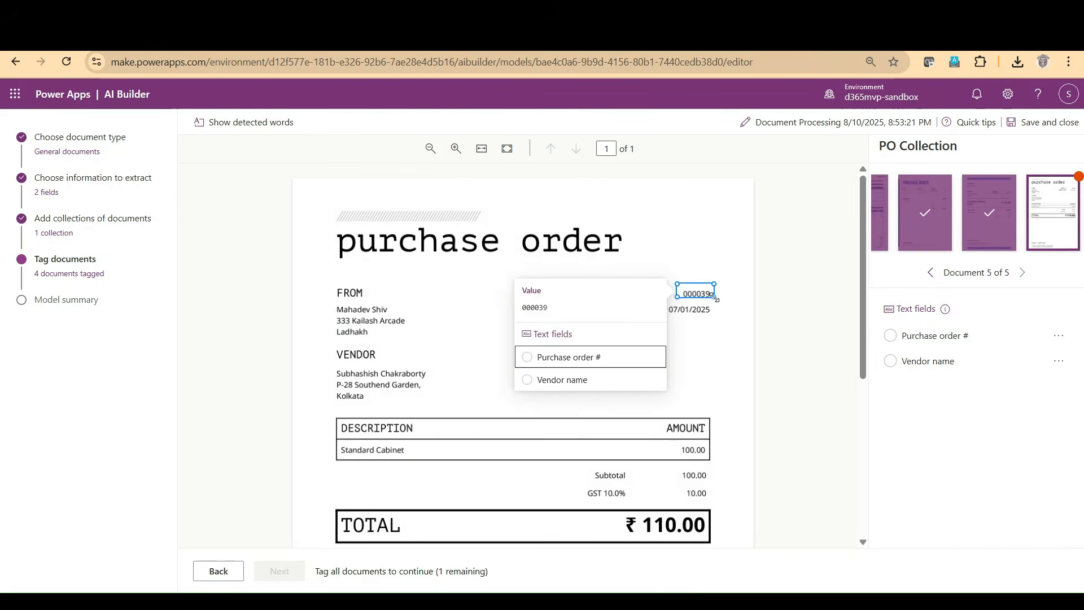
left_click(562, 358)
left_click_drag(336, 305, 395, 315)
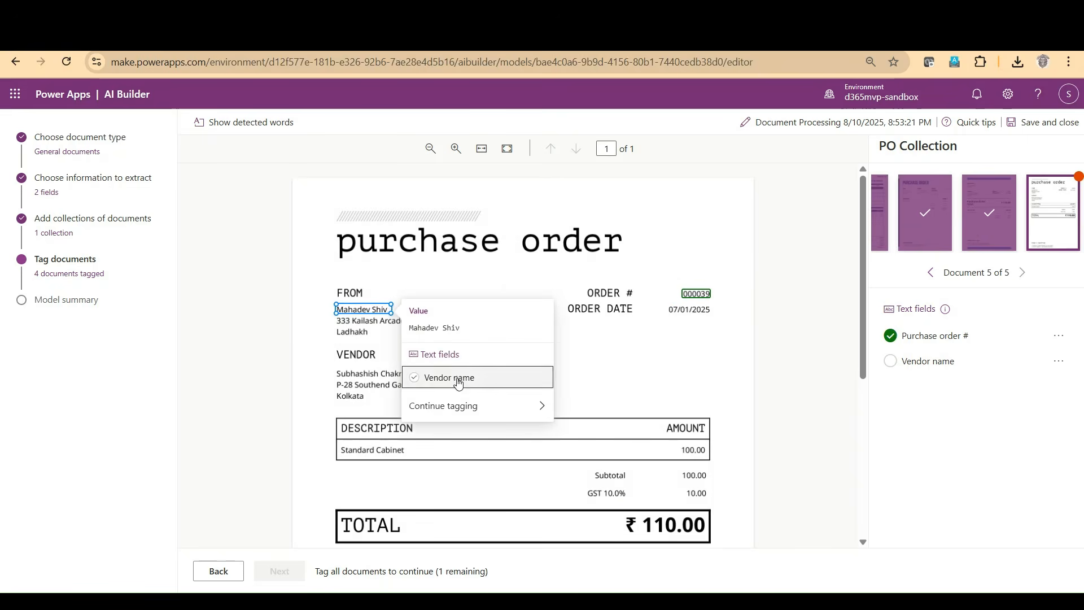
left_click(455, 378)
left_click(288, 572)
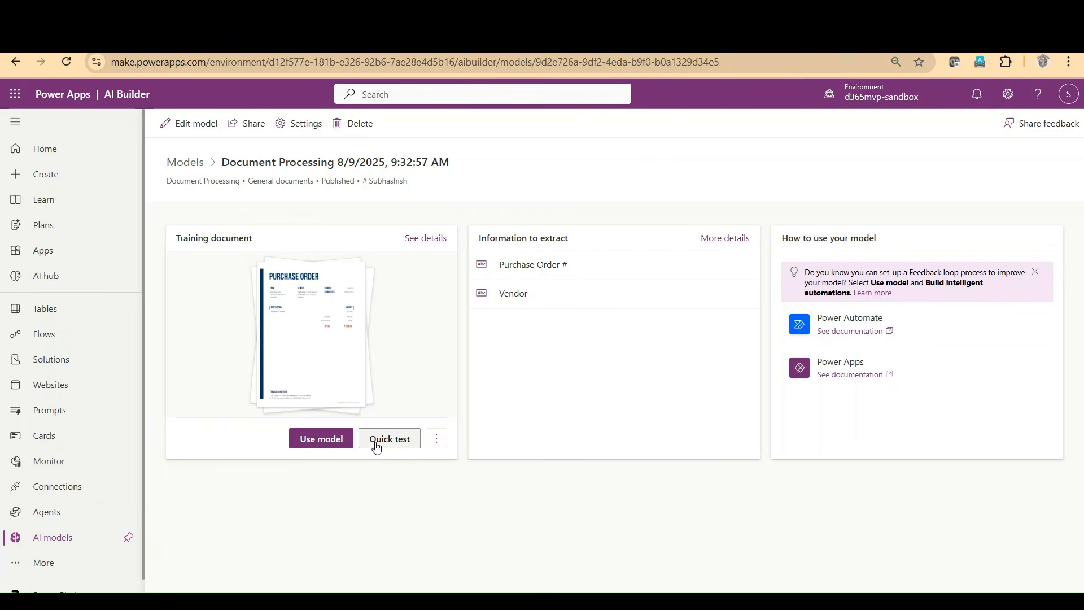
Step: Run a quick test of the published document processing model with a delivery docket uploaded from the device
left_click(377, 444)
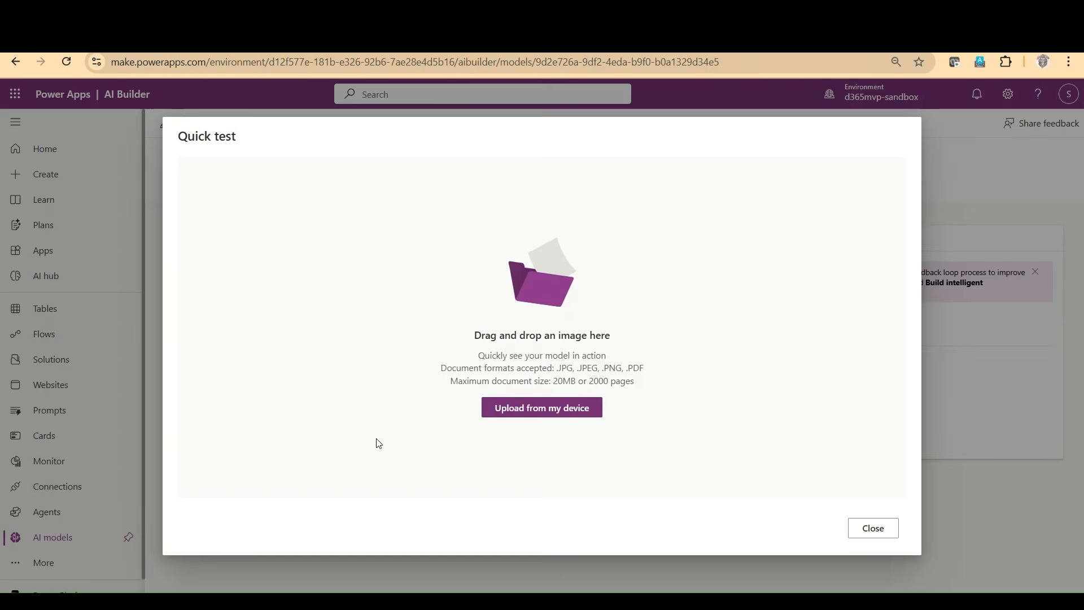
left_click(536, 417)
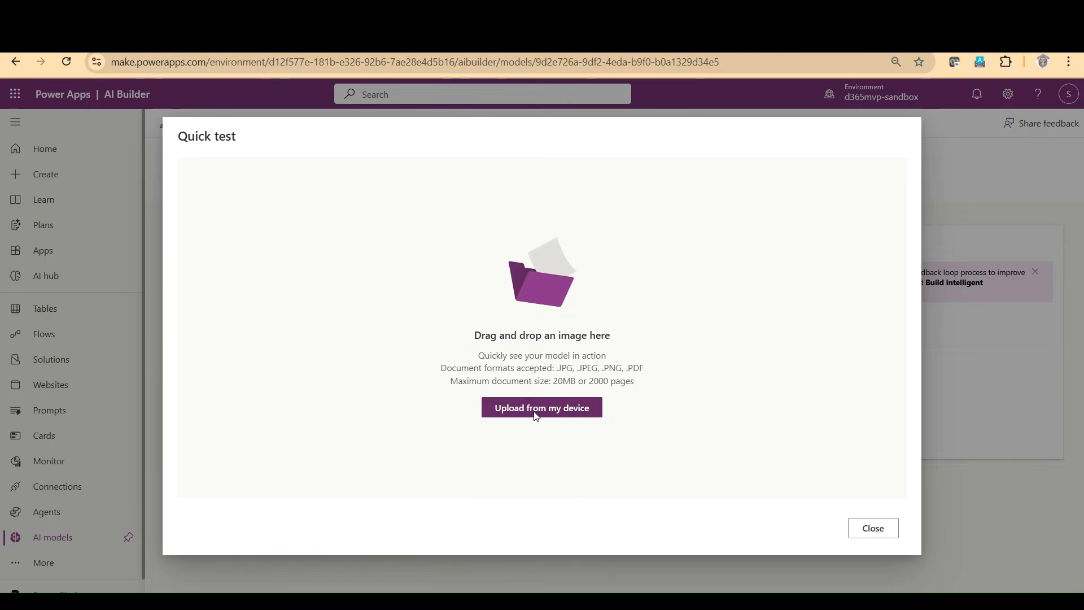
left_click(534, 410)
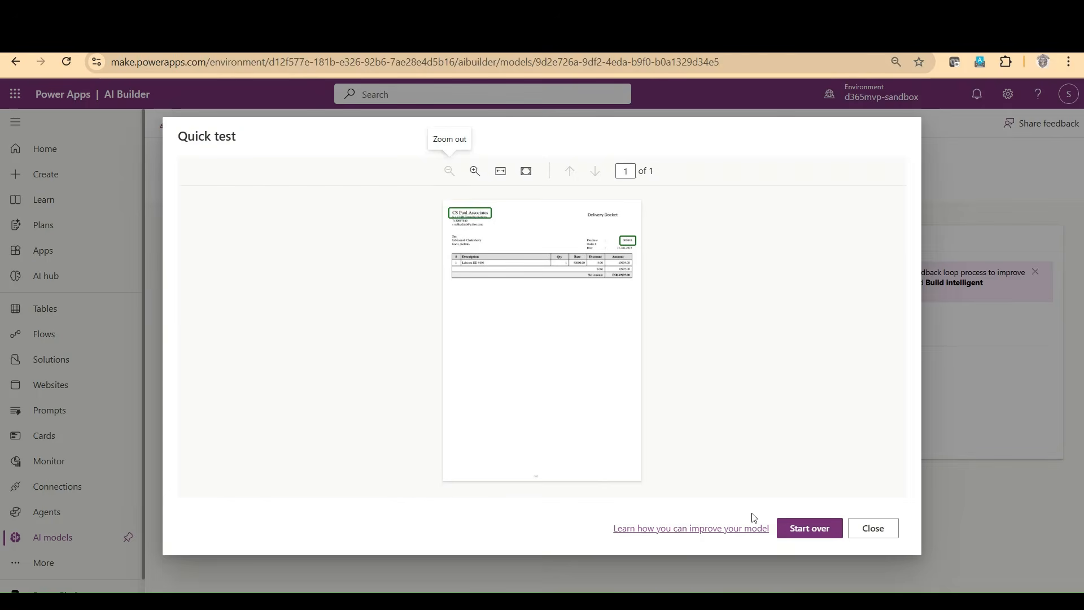
Step: Examine the vendor name and purchase order number regions detected on the delivery docket, and close the quick test
left_click(475, 172)
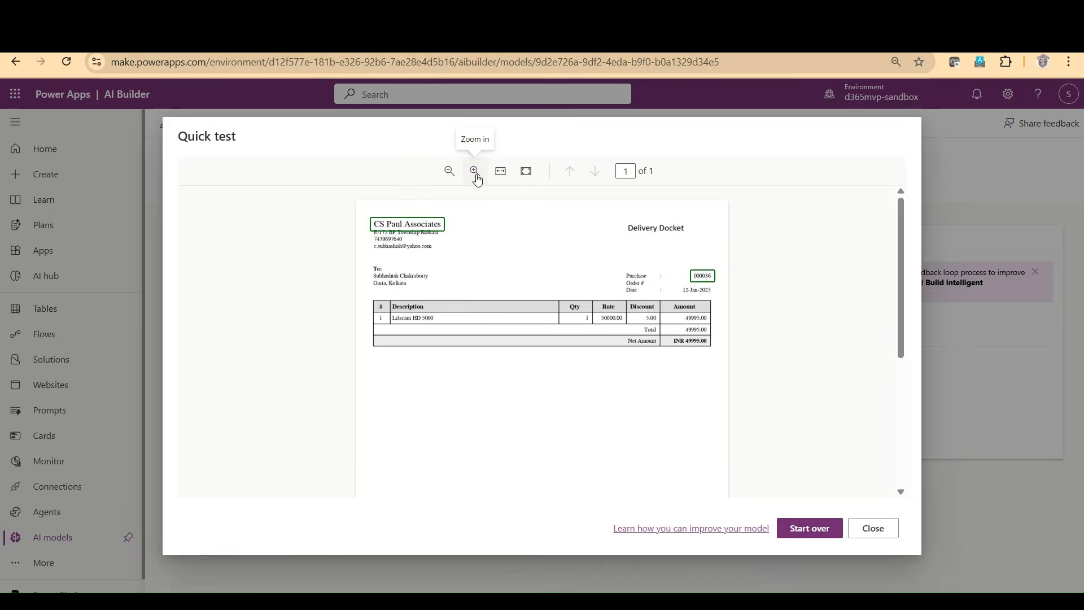
left_click(475, 171)
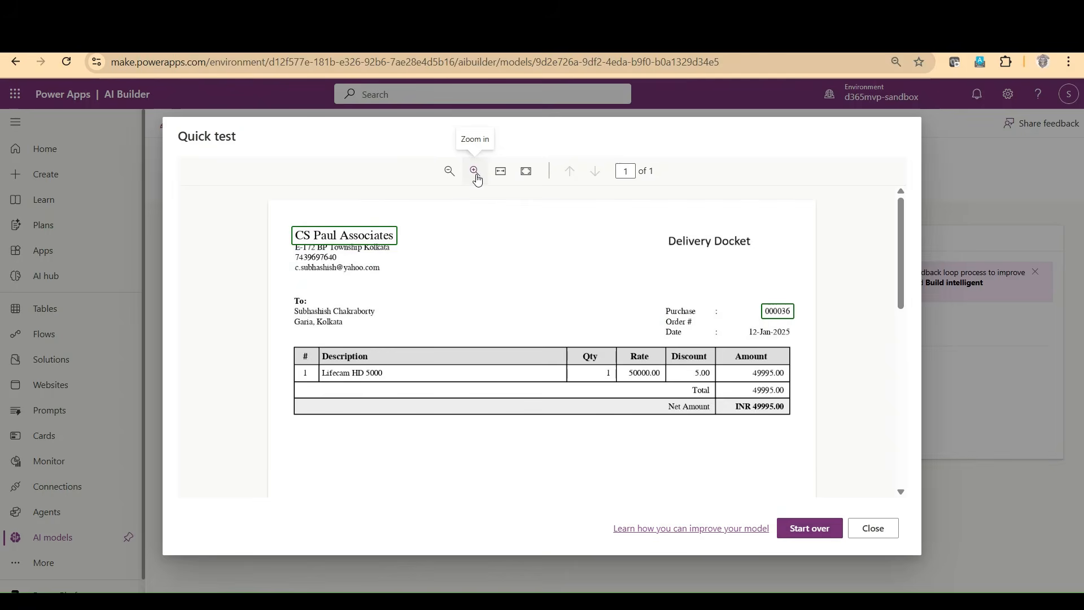
left_click(478, 174)
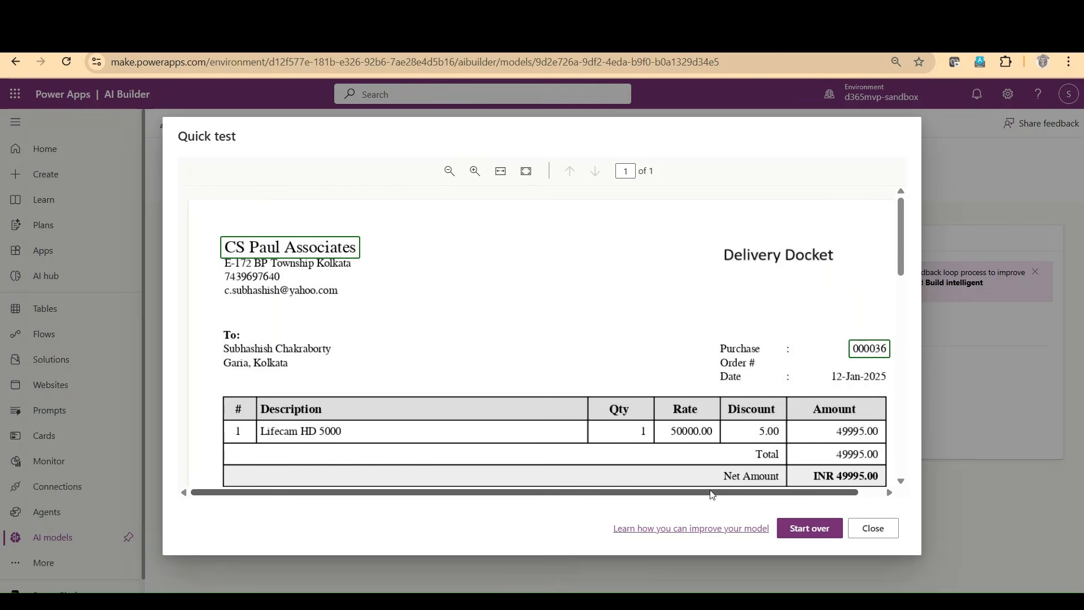
left_click_drag(712, 495, 736, 495)
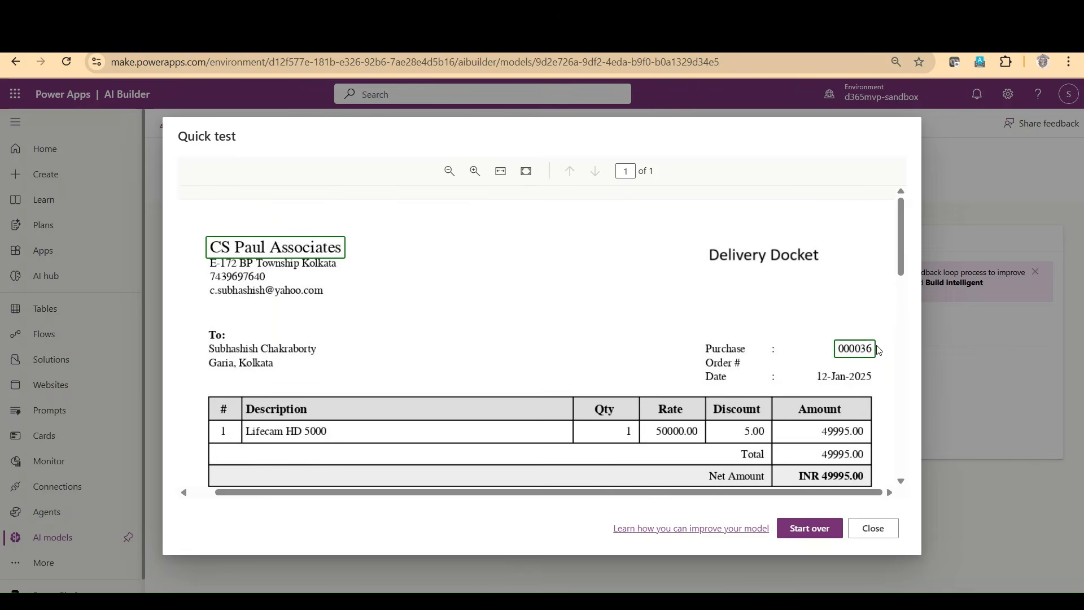
mouse_move(245, 260)
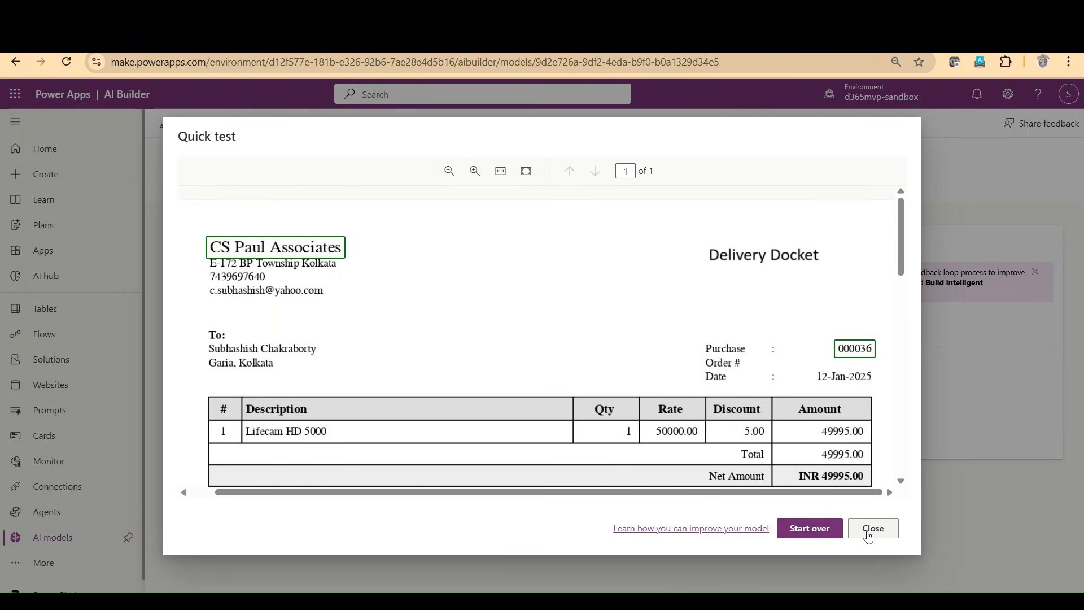
left_click(870, 532)
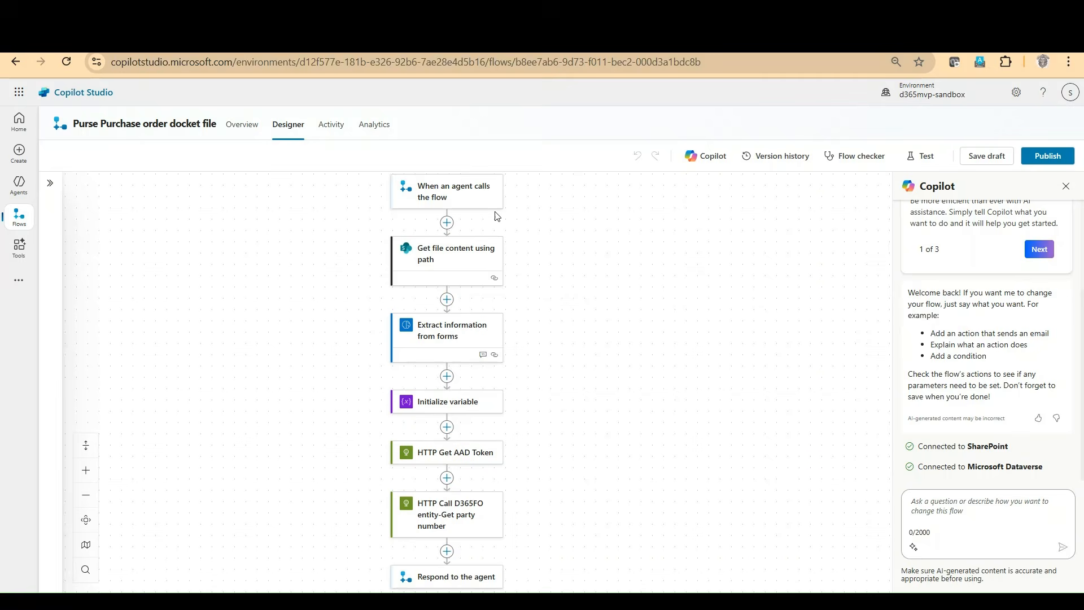
Step: In Copilot Studio, review the input parameters of the docket flow's When an agent calls the flow trigger
scroll(660, 337, "up", 2)
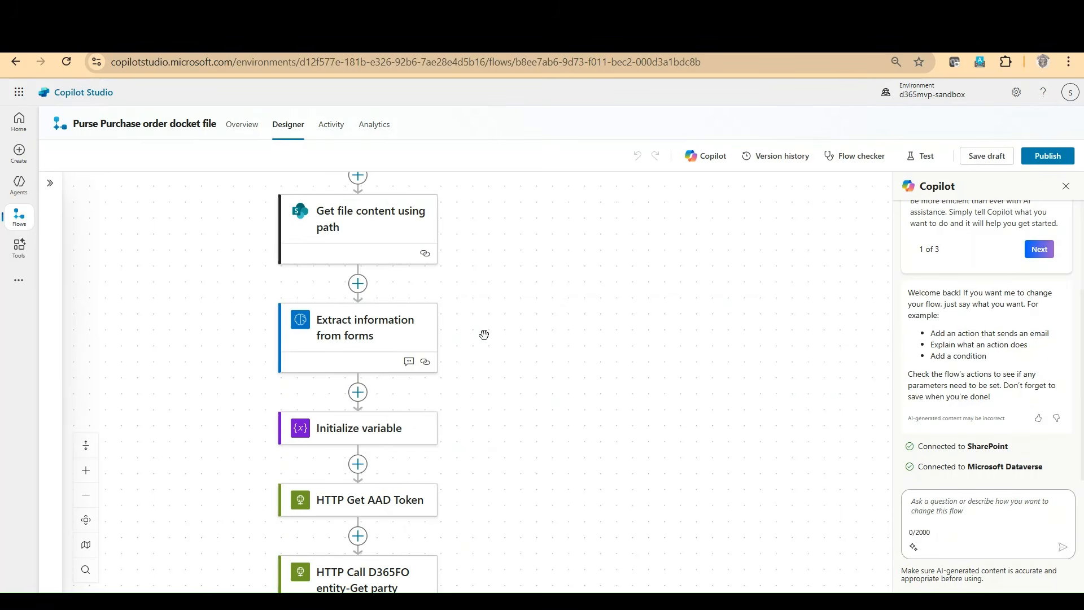
scroll(484, 335, "up", 2)
scroll(484, 335, "down", 1)
left_click_drag(501, 247, 564, 418)
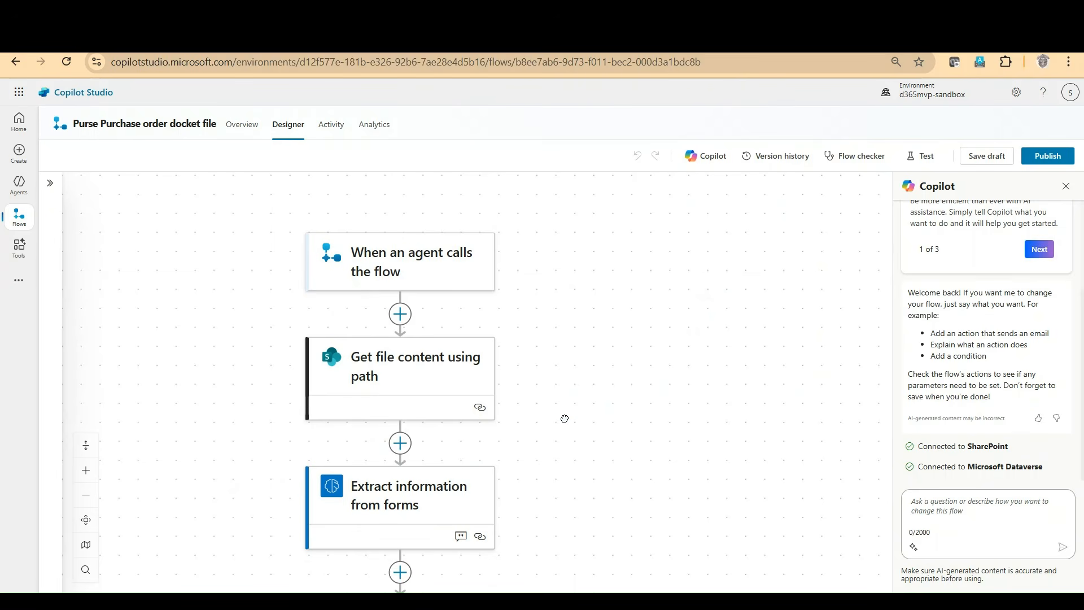
left_click(402, 265)
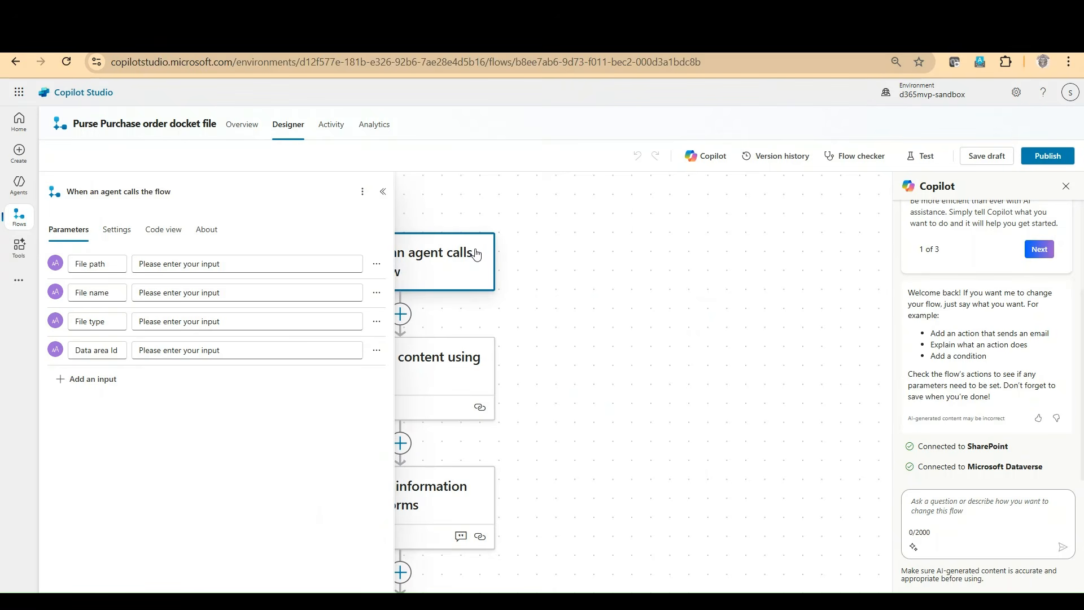
left_click(383, 191)
left_click(387, 264)
left_click(552, 368)
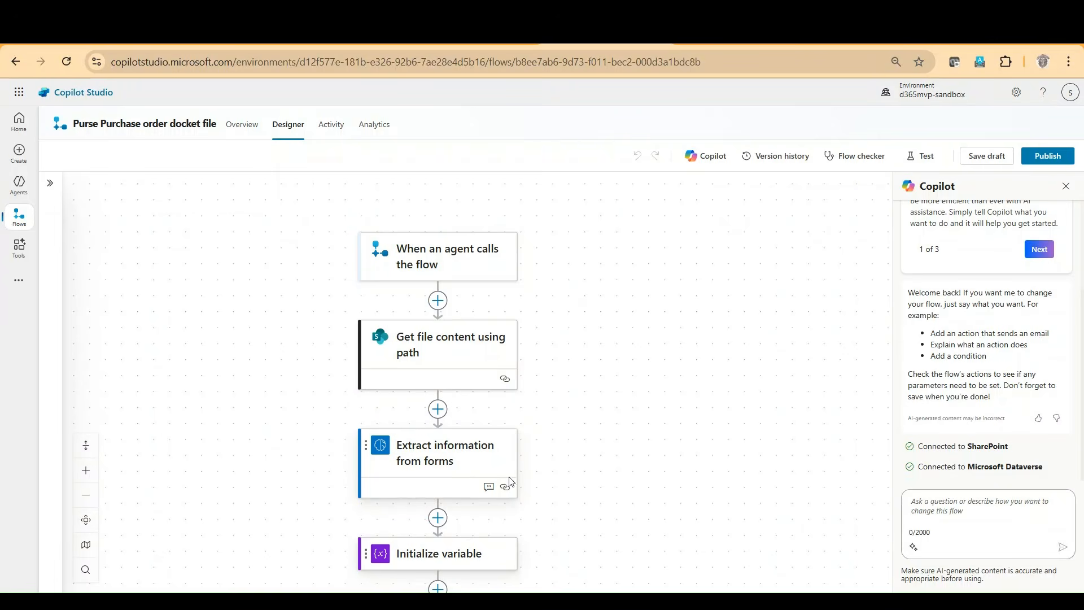
Step: Review the AI model, form type and form of Extract information from forms, along with the parameters of Get file content using path
left_click(456, 458)
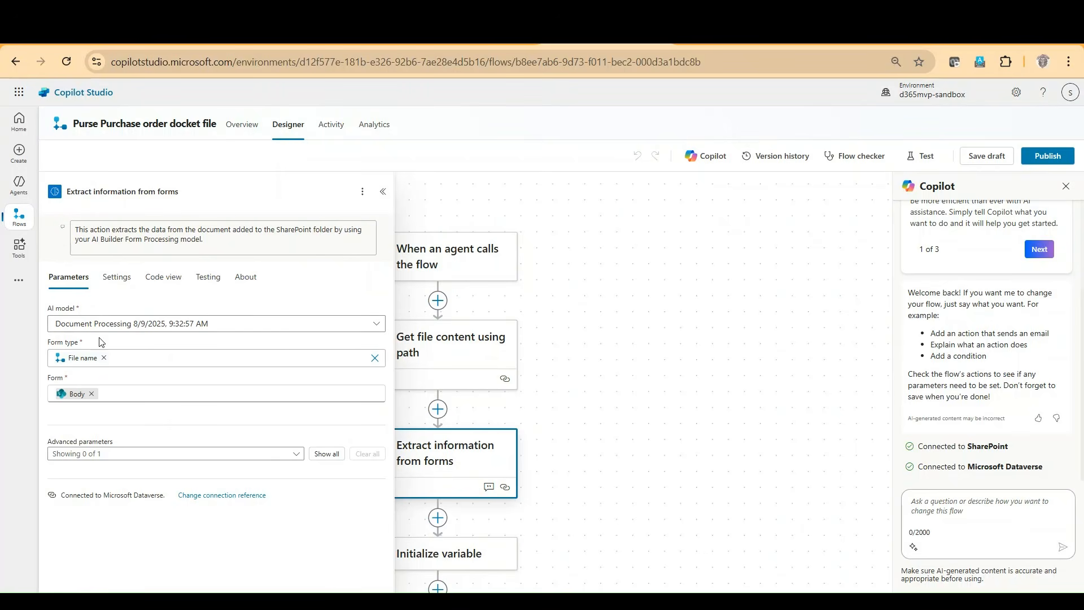
left_click(377, 324)
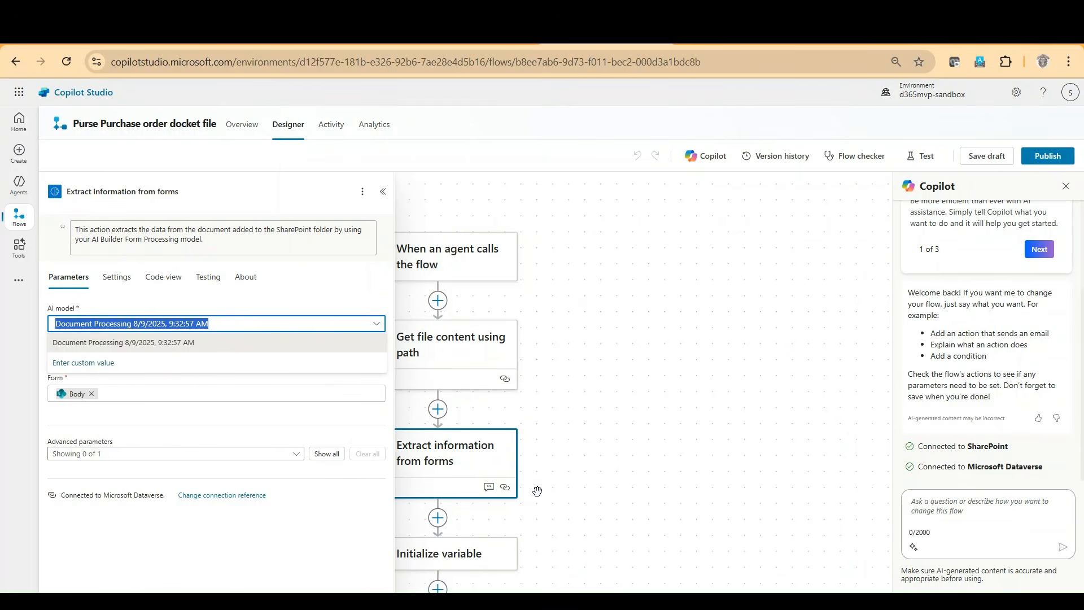
left_click(134, 414)
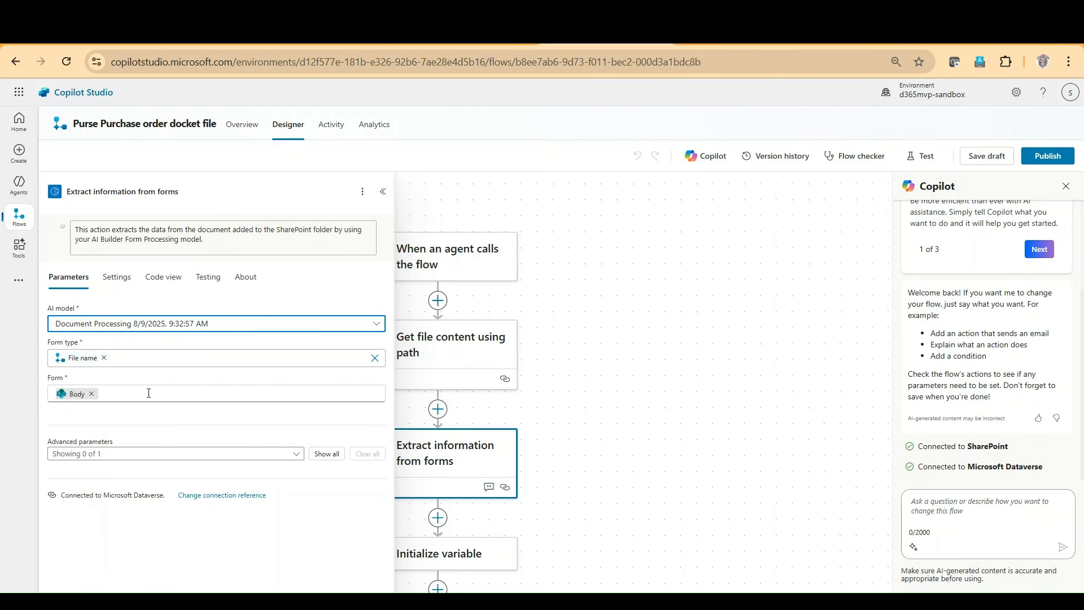
left_click(445, 362)
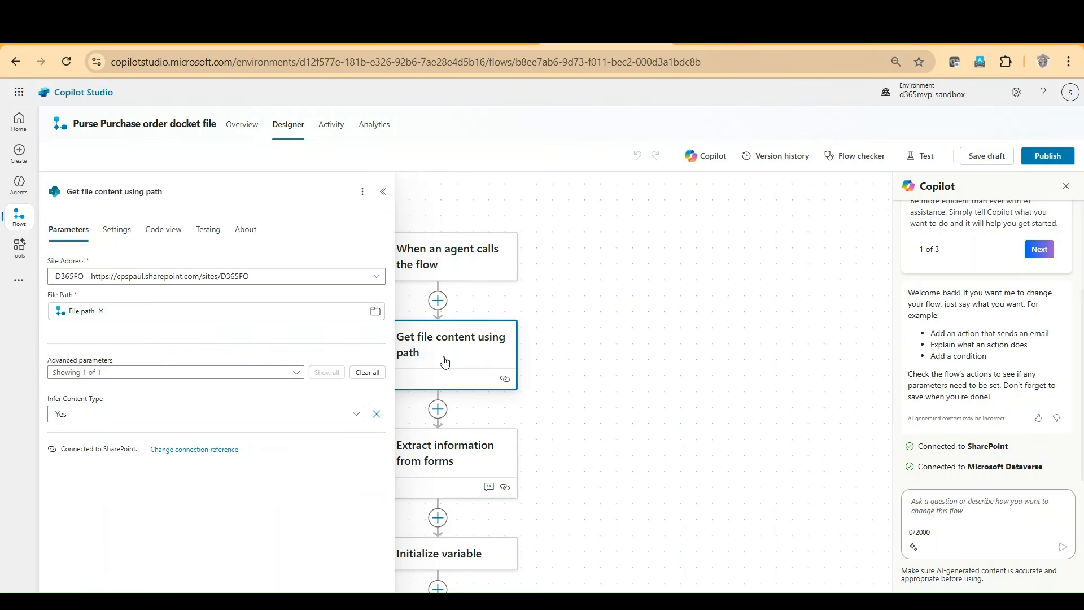
left_click(383, 192)
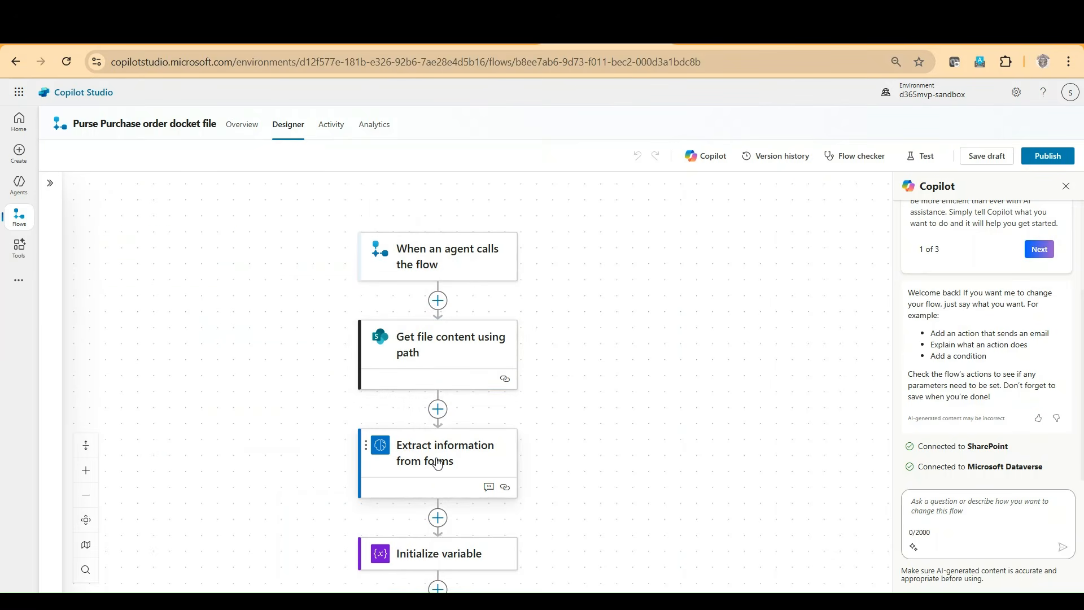
left_click(438, 465)
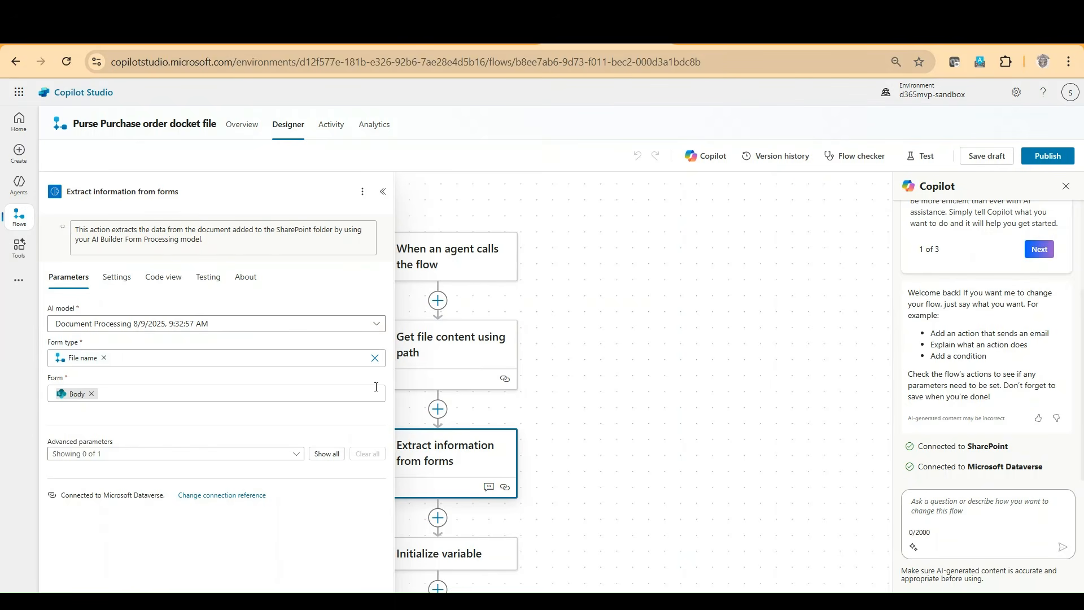
left_click(719, 418)
Step: Inspect the Initialize variable action's name, type and value, including the expression editor for its $content value
scroll(725, 416, "down", 2)
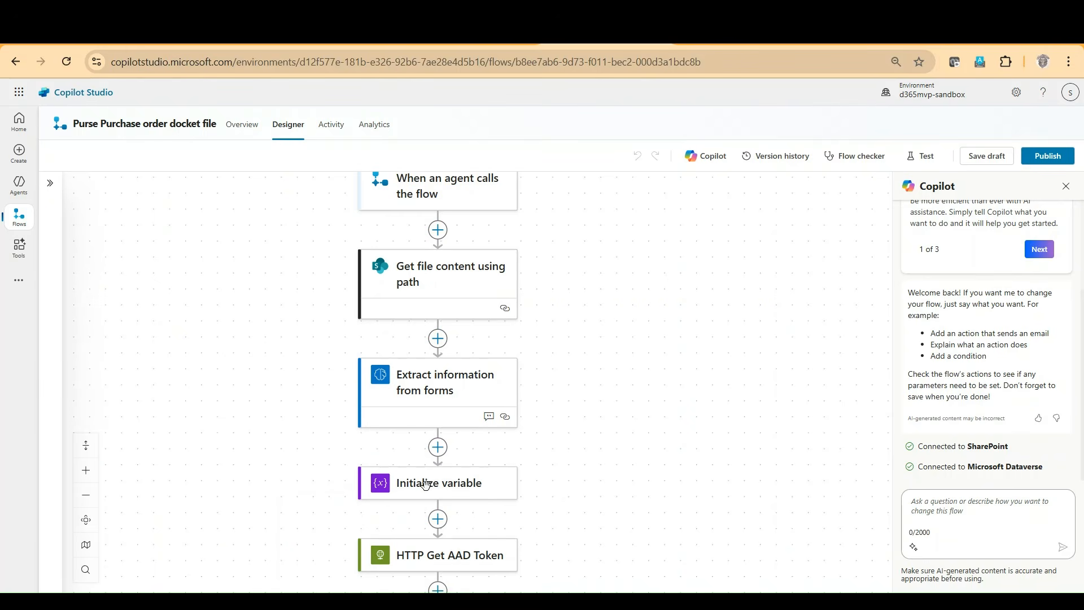
scroll(431, 485, "down", 1)
left_click(442, 497)
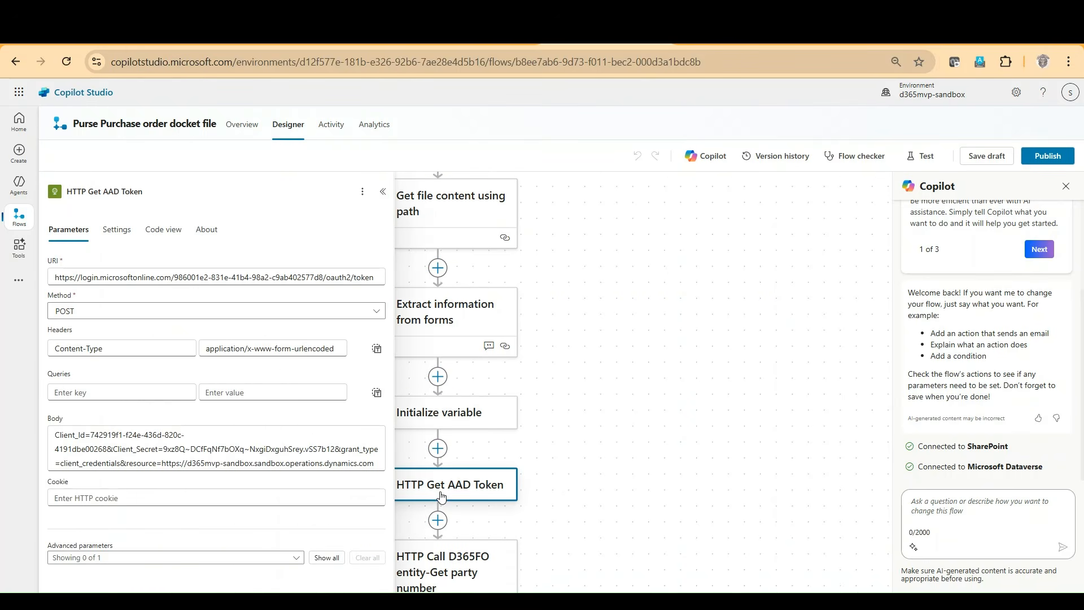
left_click(474, 423)
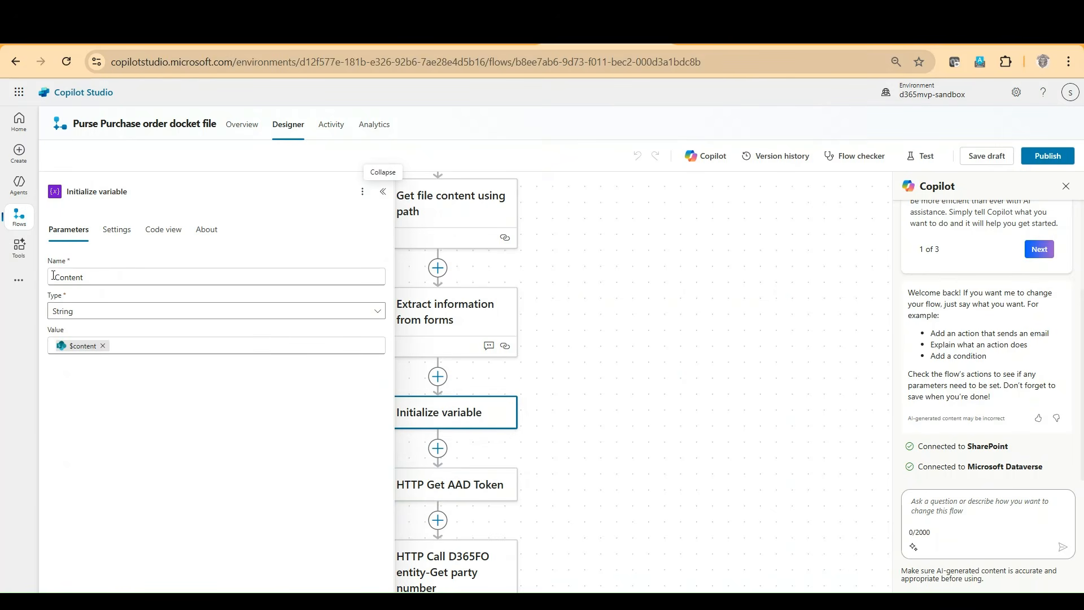
mouse_move(72, 351)
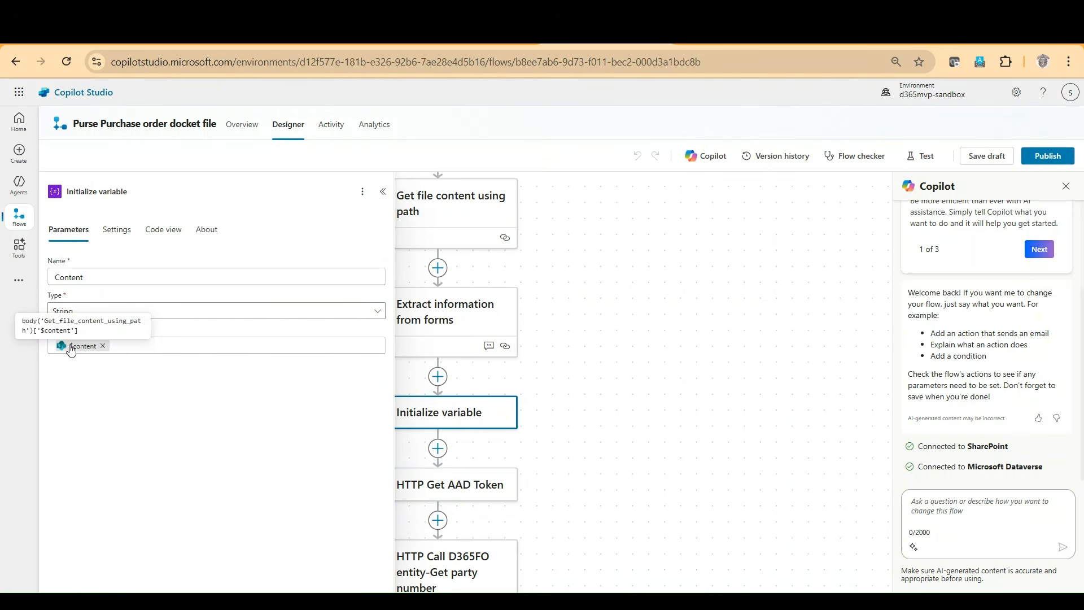
left_click(71, 350)
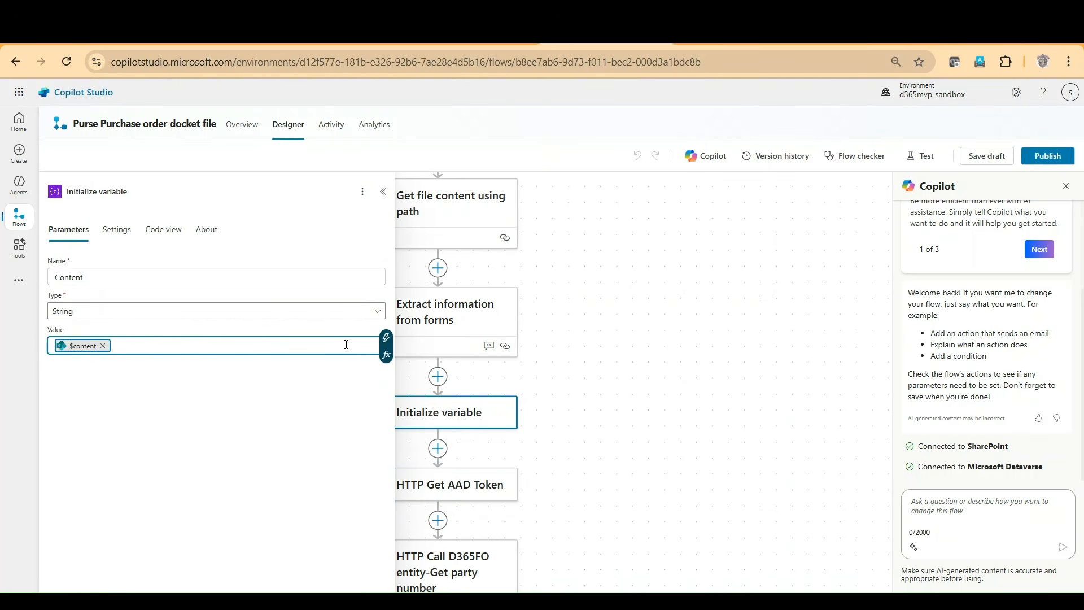
left_click(386, 356)
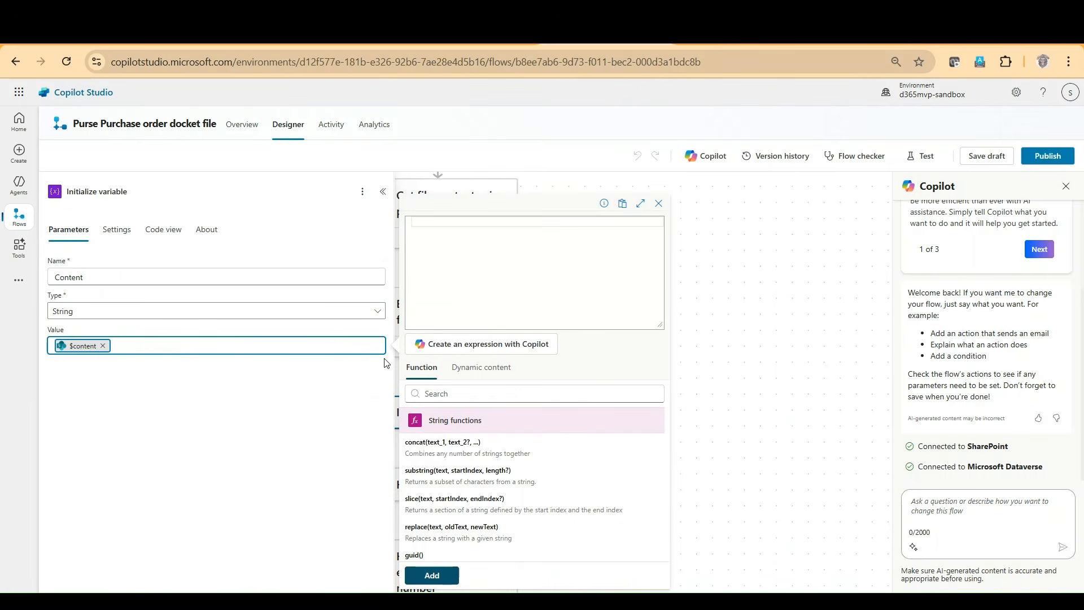
mouse_move(85, 353)
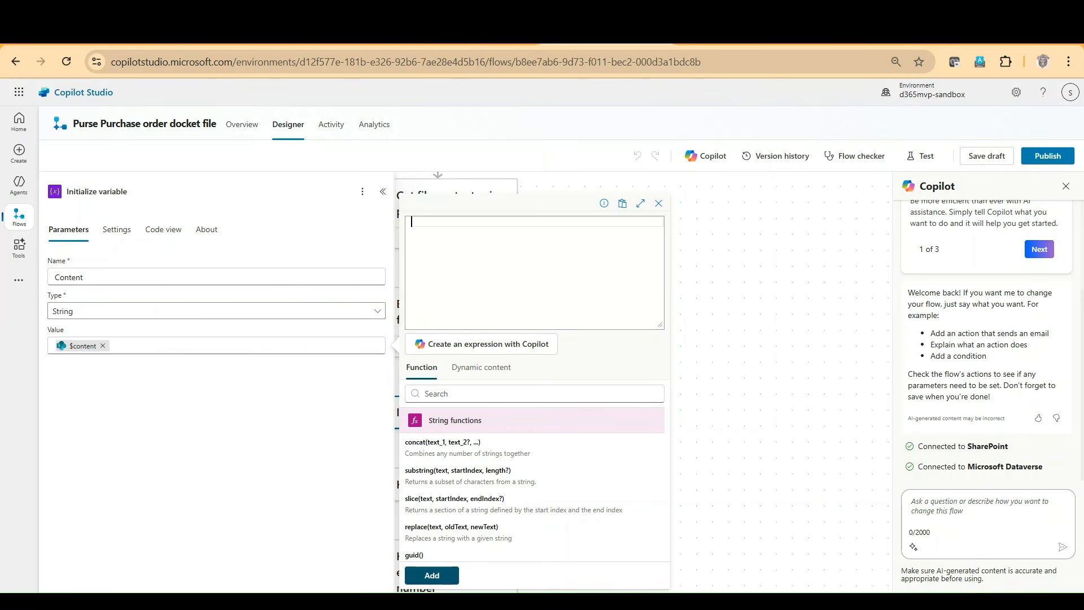
left_click(645, 154)
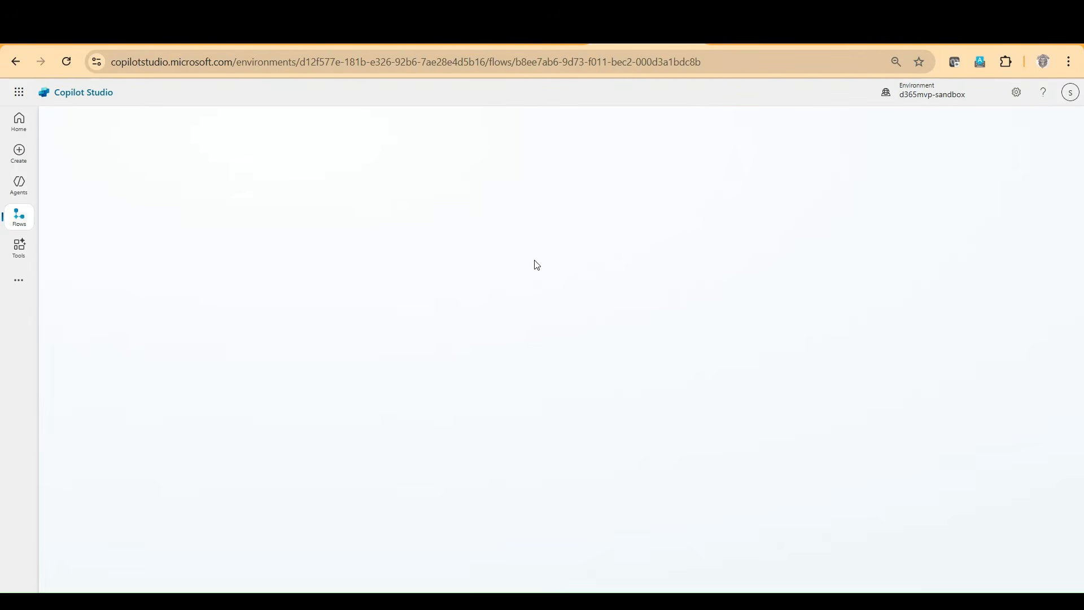
Step: Open the flow's 8/10/25, 8:23 PM run and review the inputs and outputs of Get file content using path
left_click(239, 128)
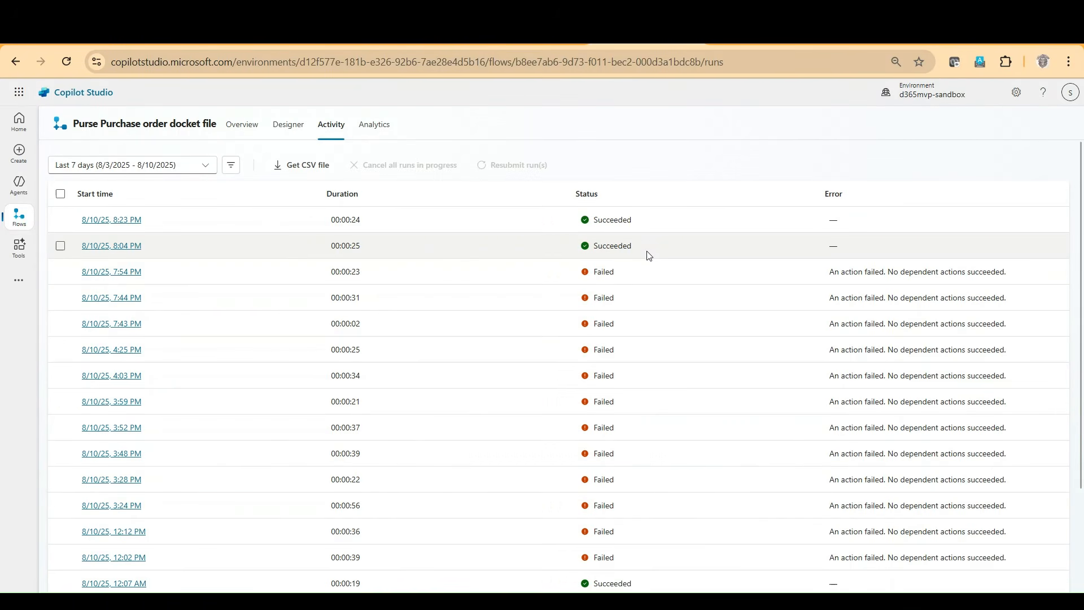
left_click(122, 220)
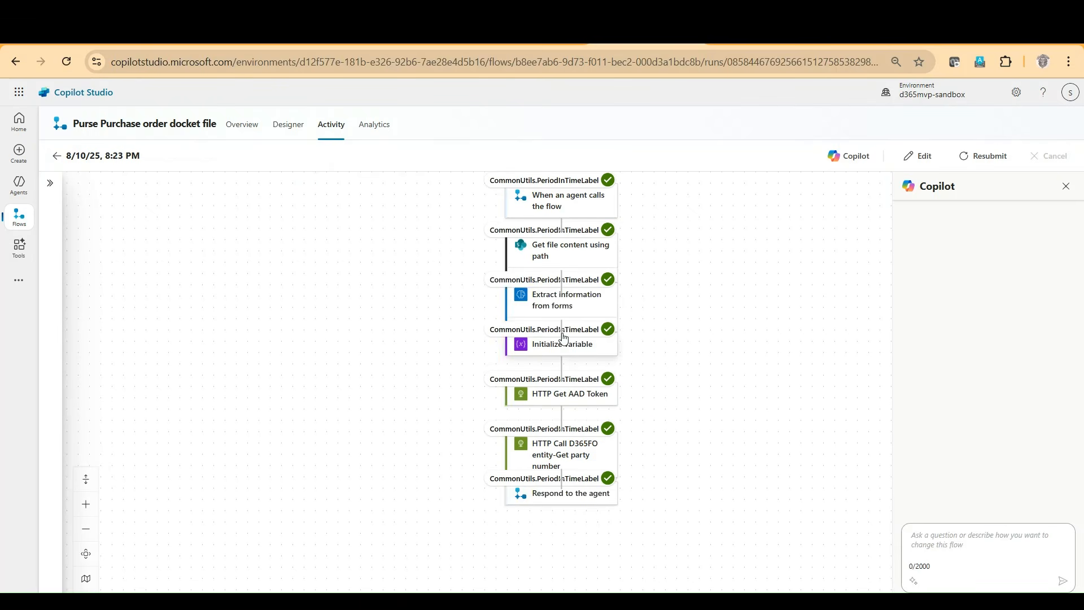
left_click(561, 268)
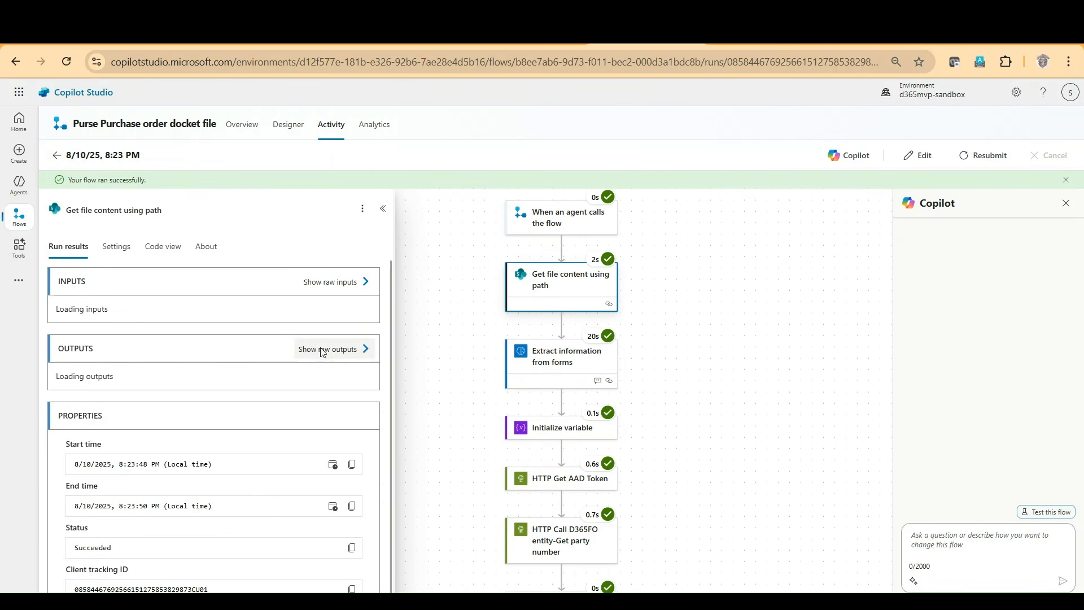
scroll(339, 427, "down", 3)
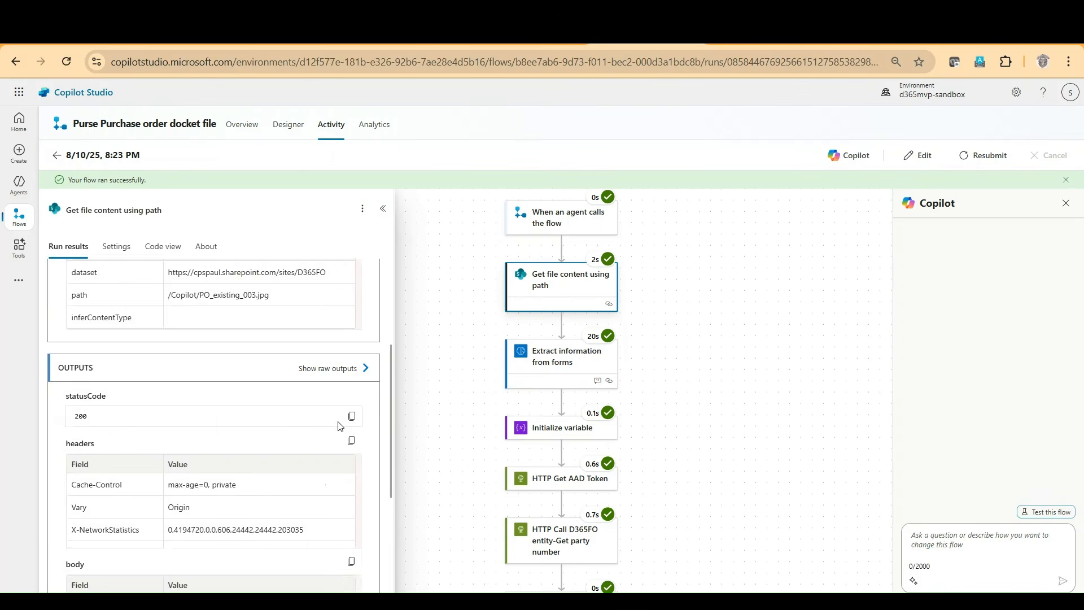
scroll(339, 427, "down", 2)
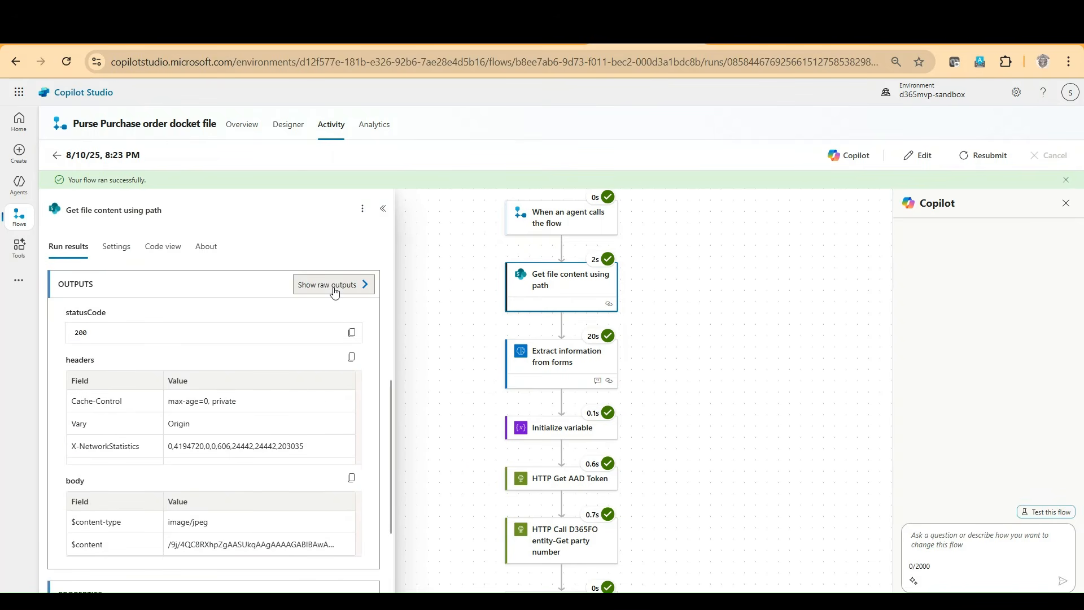
Step: Show the raw outputs of Get file content using path and examine the $content-type and $content entries in the body
left_click(335, 287)
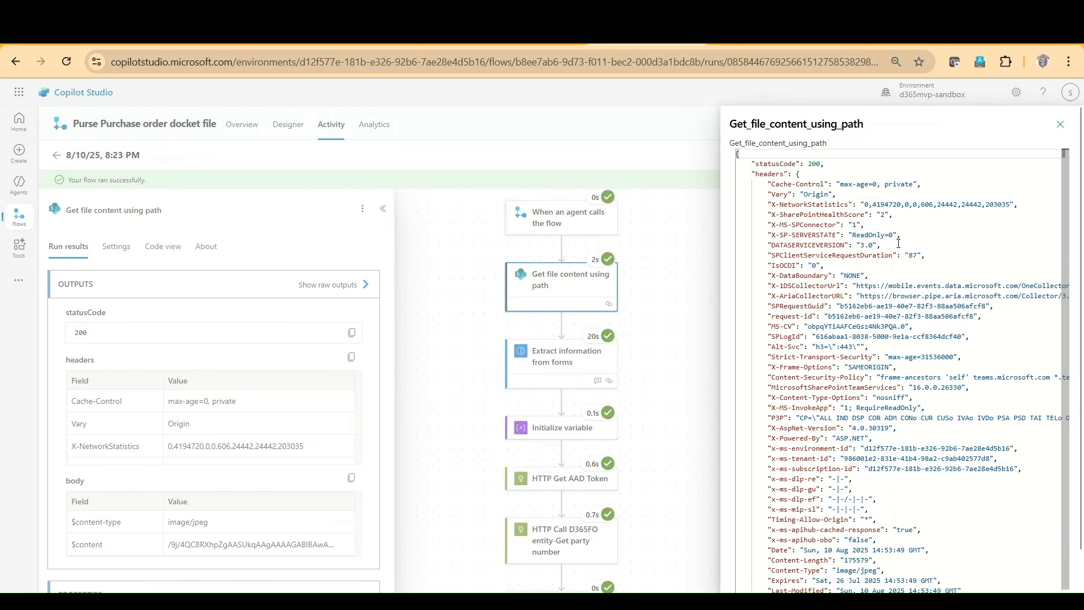
scroll(897, 247, "down", 1)
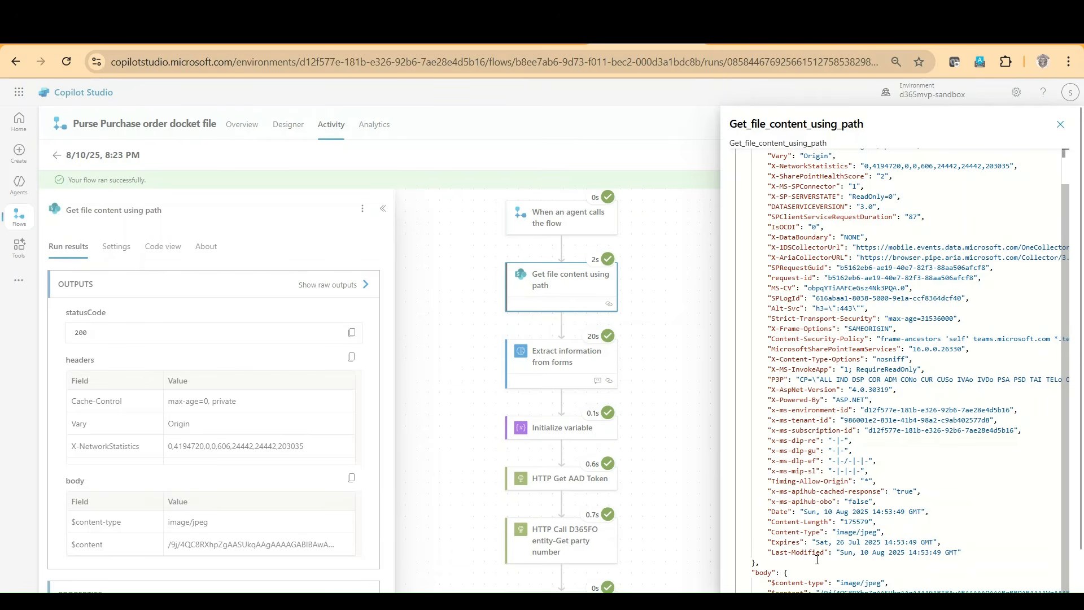
left_click(753, 574)
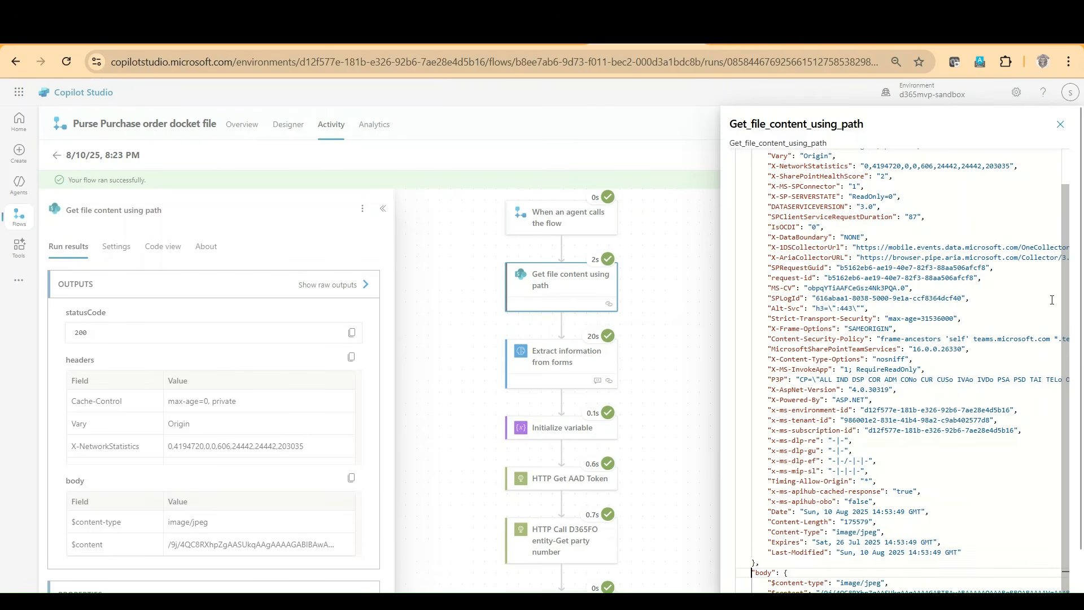
scroll(903, 424, "down", 1)
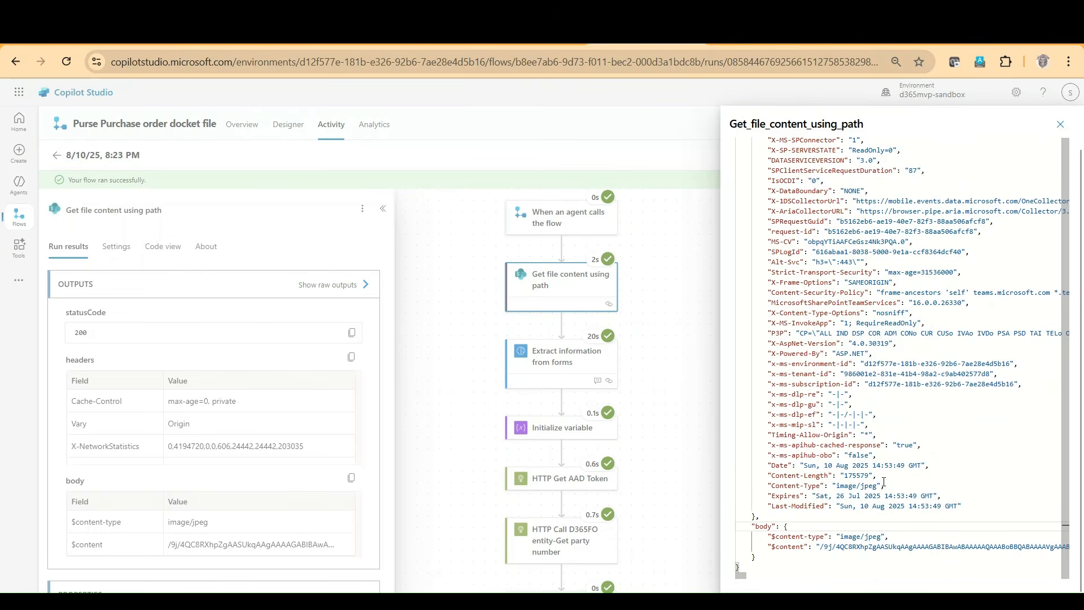
Step: Examine the $content-type and $content entries in the raw outputs body, highlighting the start of the encoded $content string
scroll(887, 482, "up", 1)
scroll(887, 482, "down", 1)
left_click_drag(738, 575, 735, 575)
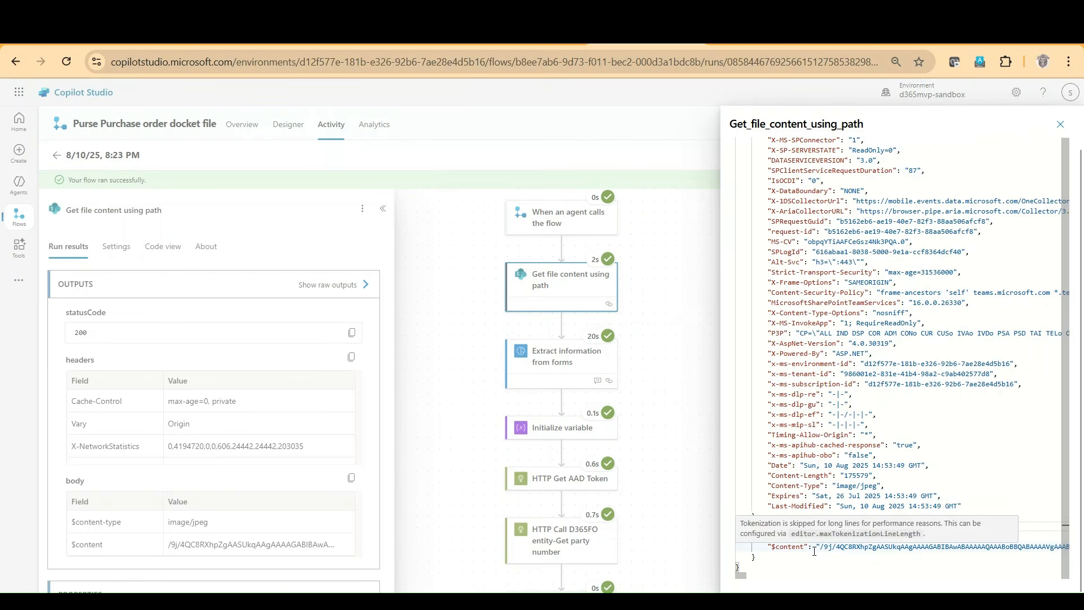
left_click_drag(819, 549, 1042, 548)
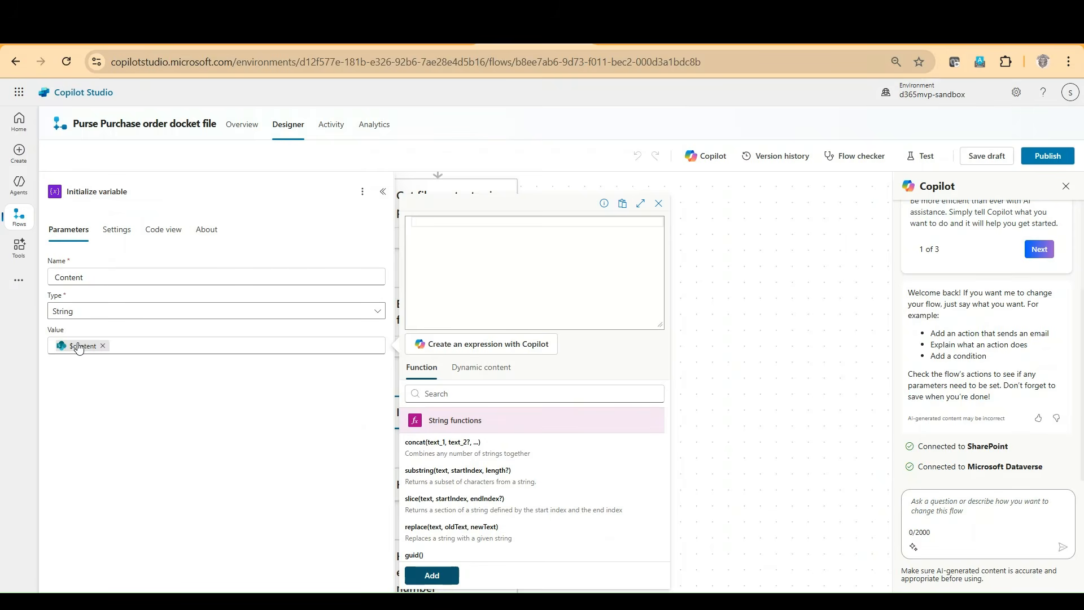
Step: Check the expression behind the $content token in the Initialize variable value, and close the action's details
mouse_move(78, 349)
key("ctrl+plus")
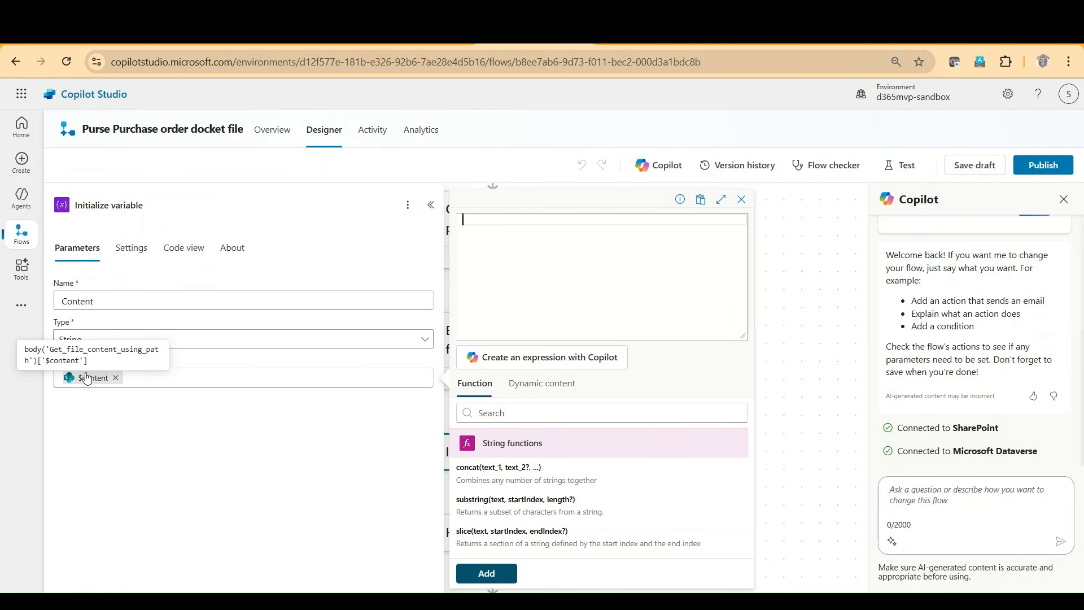
left_click(821, 366)
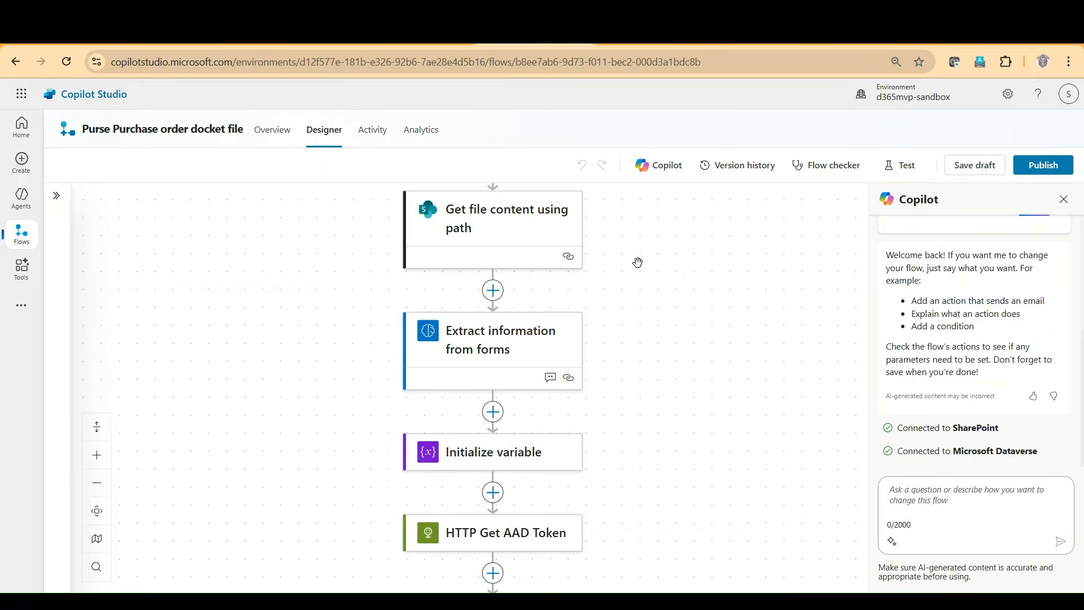
Step: Open the HTTP Get AAD Token action and review the client ID, client secret and resource URL in its body
scroll(682, 428, "down", 4)
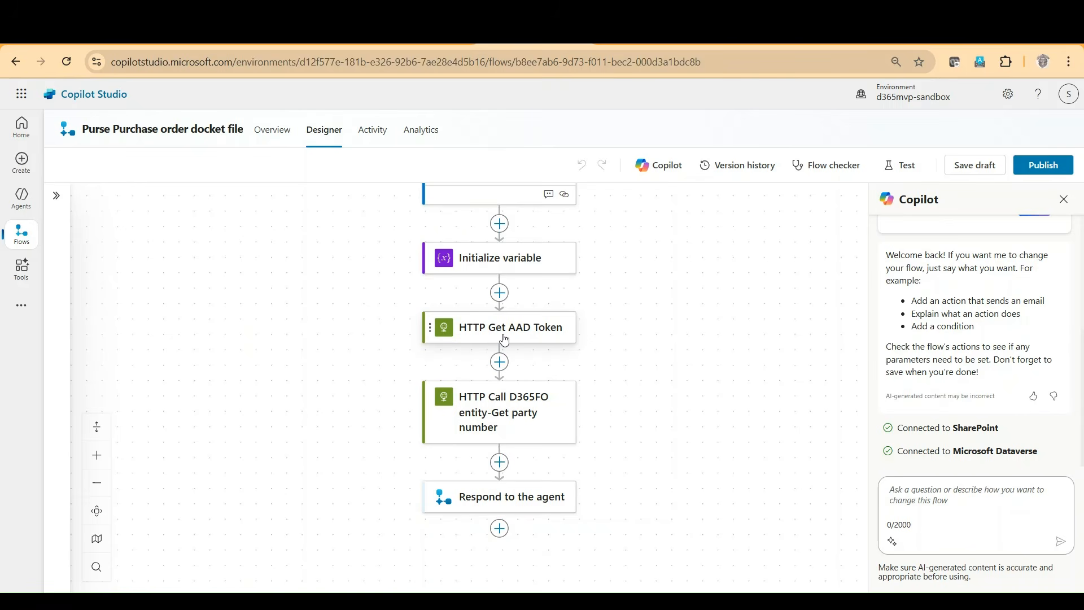
left_click(504, 340)
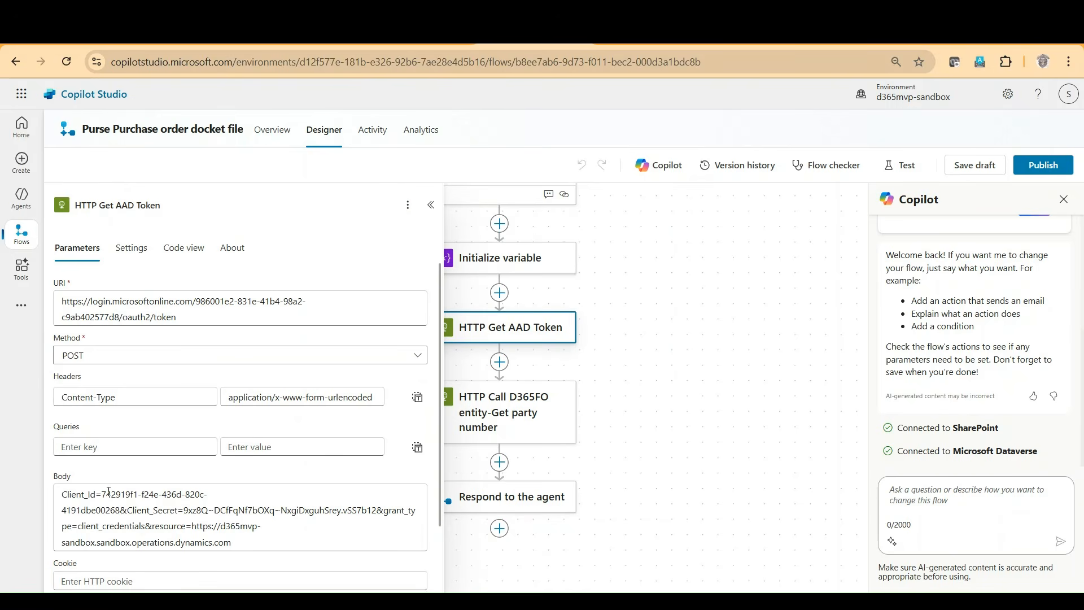
left_click_drag(102, 495, 117, 507)
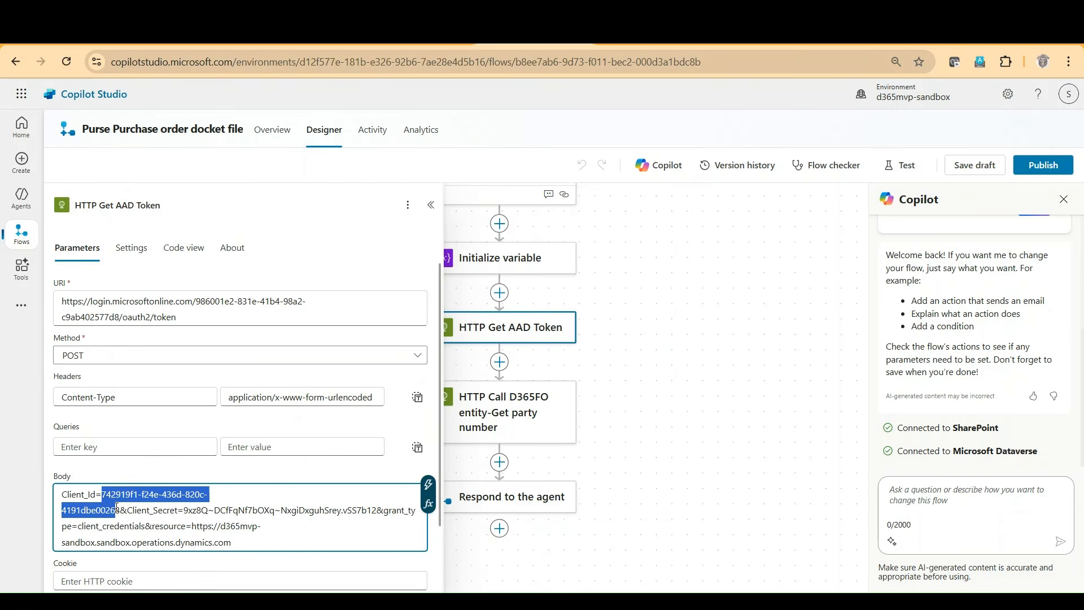
left_click(190, 511)
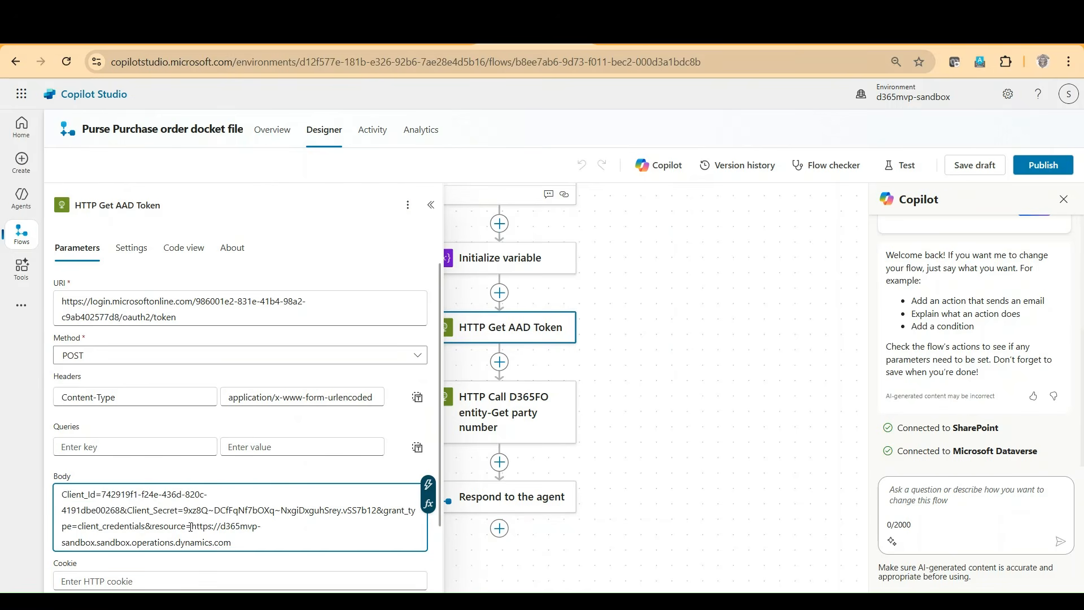
left_click_drag(193, 526, 232, 543)
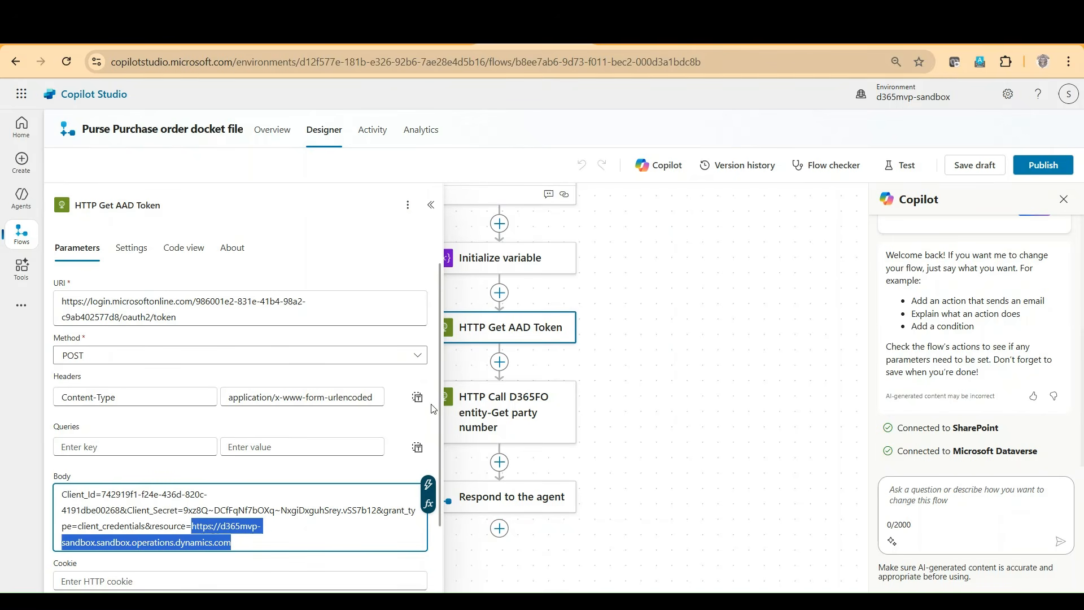
Step: Rename the HTTP Call D365FO entity-Get party number action as HTTP Call D365FO entity-Attach to PO
left_click(509, 413)
left_click(258, 204)
left_click_drag(258, 205, 177, 206)
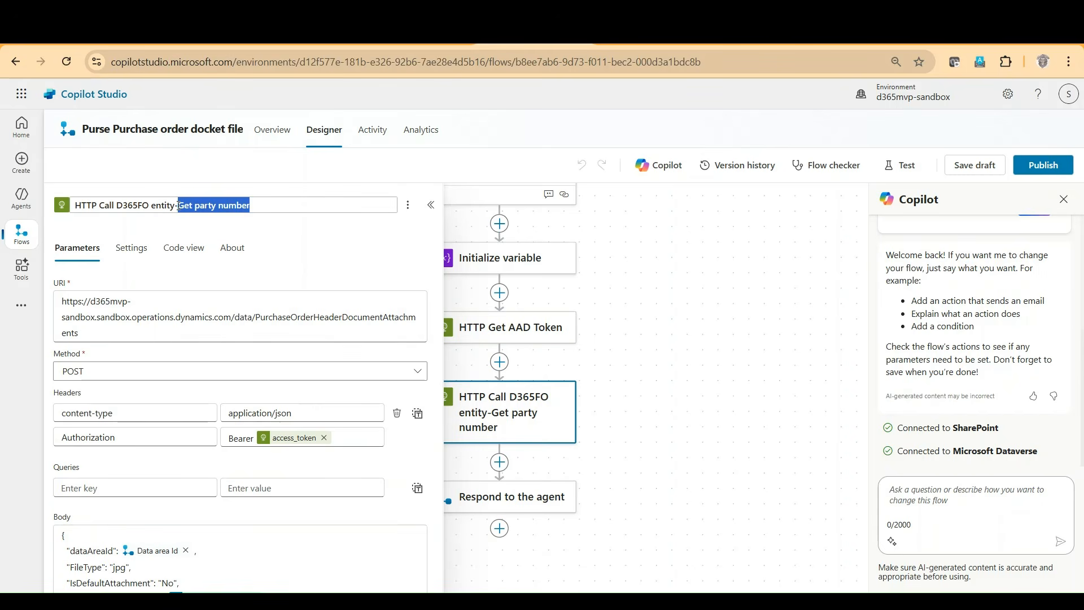
type("Attach to PO")
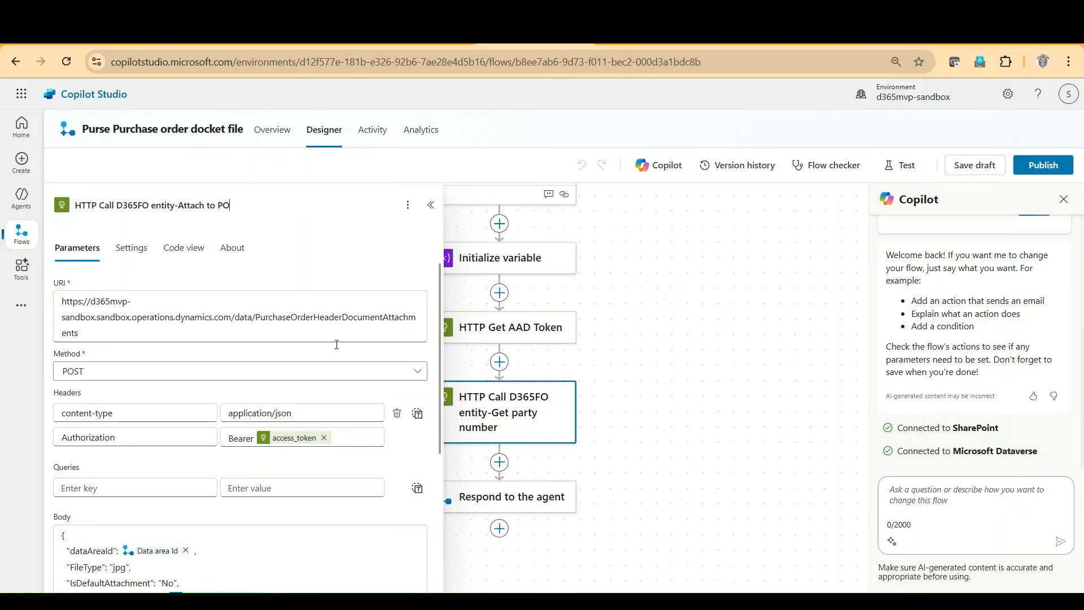
left_click(131, 309)
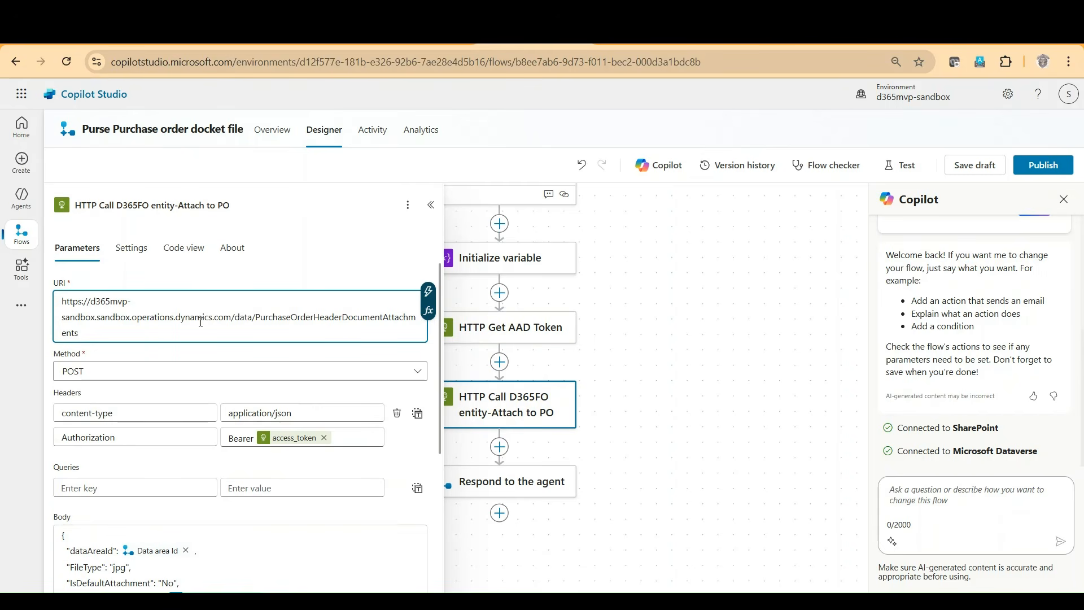
Step: Review the PurchaseOrderHeaderDocumentAttachments entity in the URI, the Authorization header's access_token and the JSON body of the Attach to PO action
left_click(259, 321)
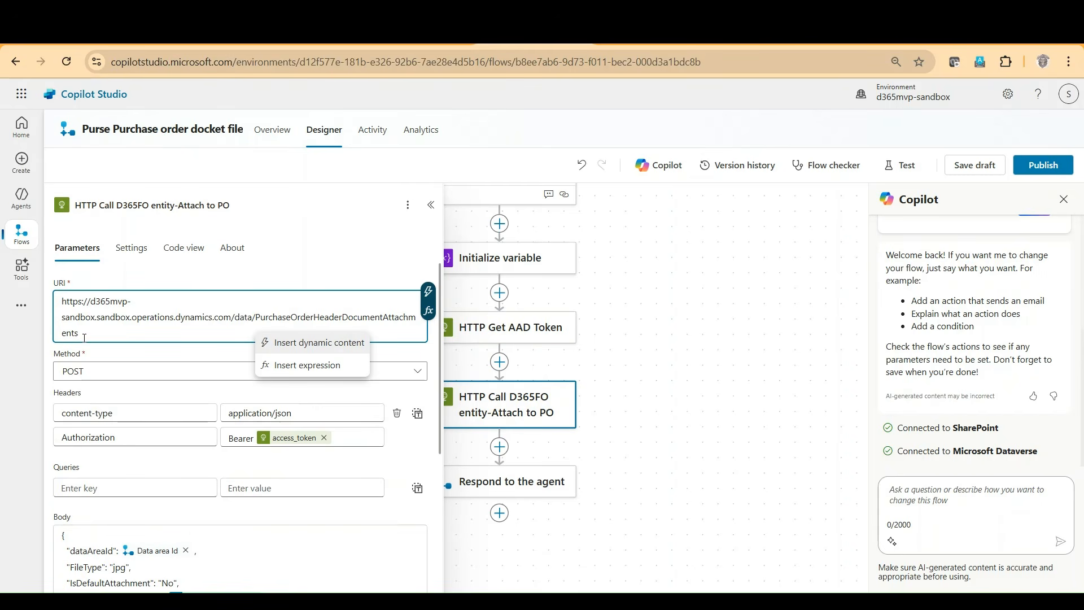
double_click(279, 314)
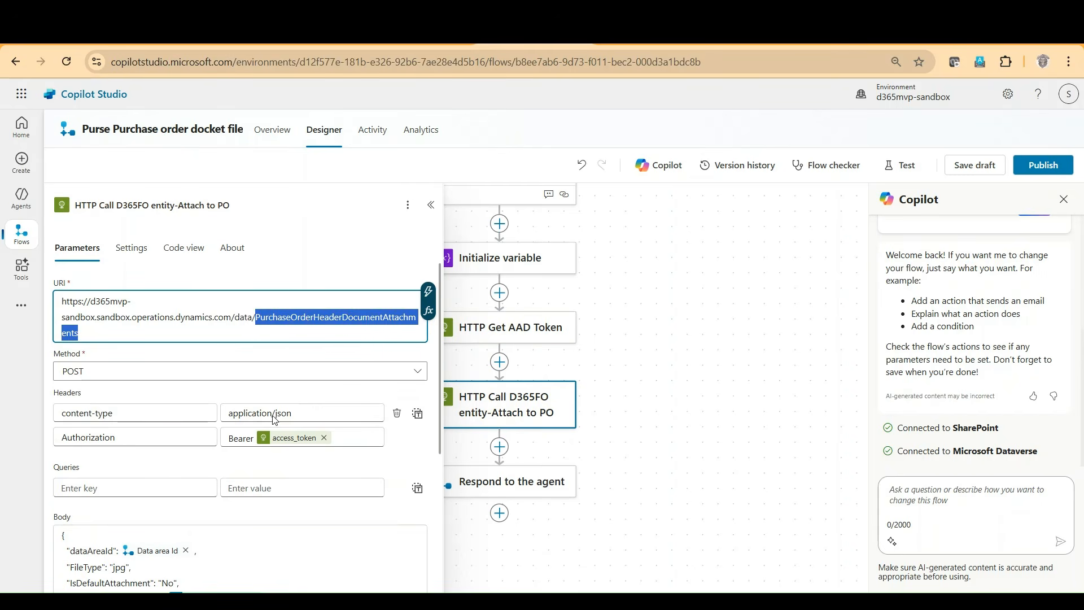
mouse_move(288, 449)
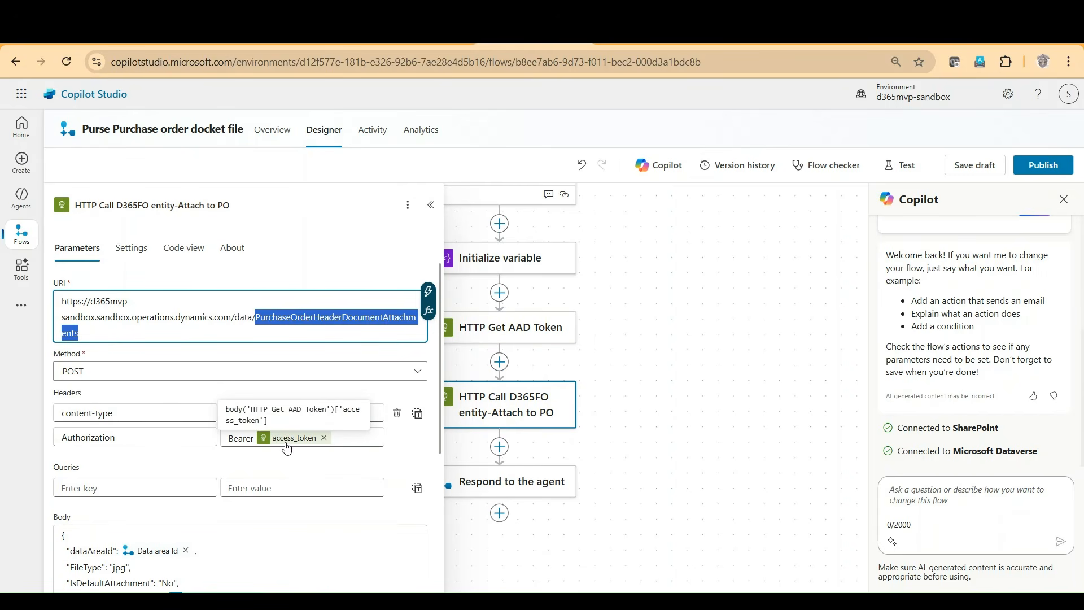
scroll(243, 508, "down", 3)
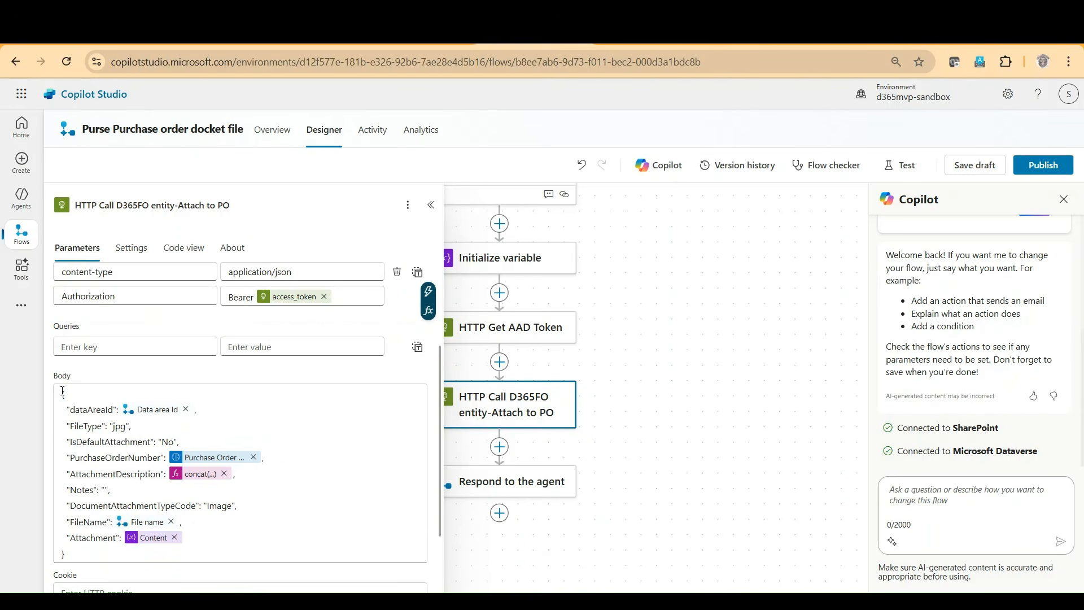
scroll(162, 343, "up", 3)
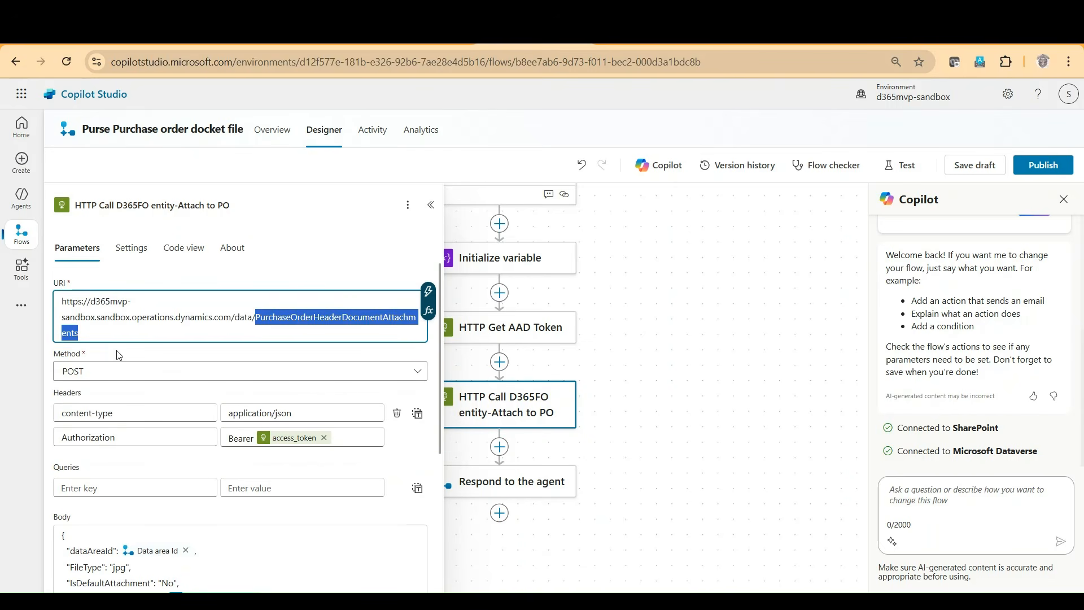
scroll(134, 556, "down", 5)
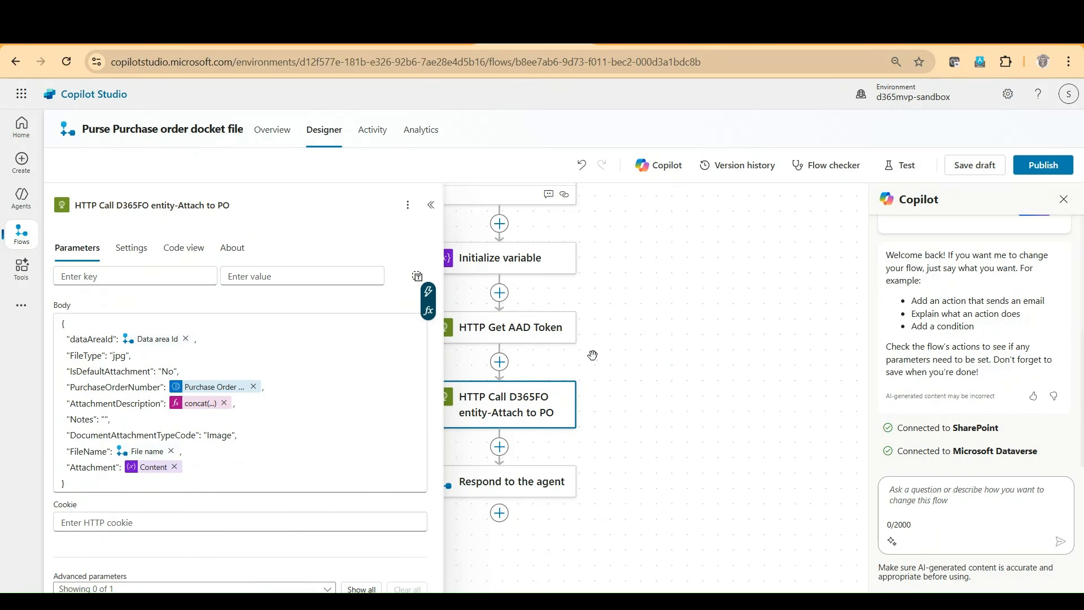
Step: Remove the Purchase Order token from PurchaseOrderNumber in the request body and open the expression editor in its place
left_click(268, 389)
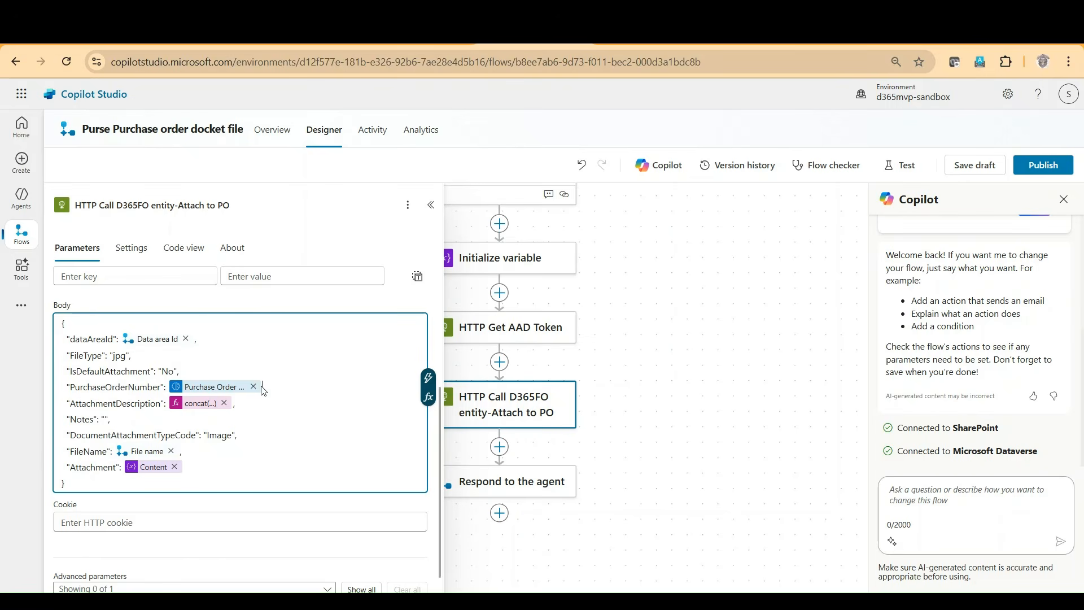
left_click(254, 387)
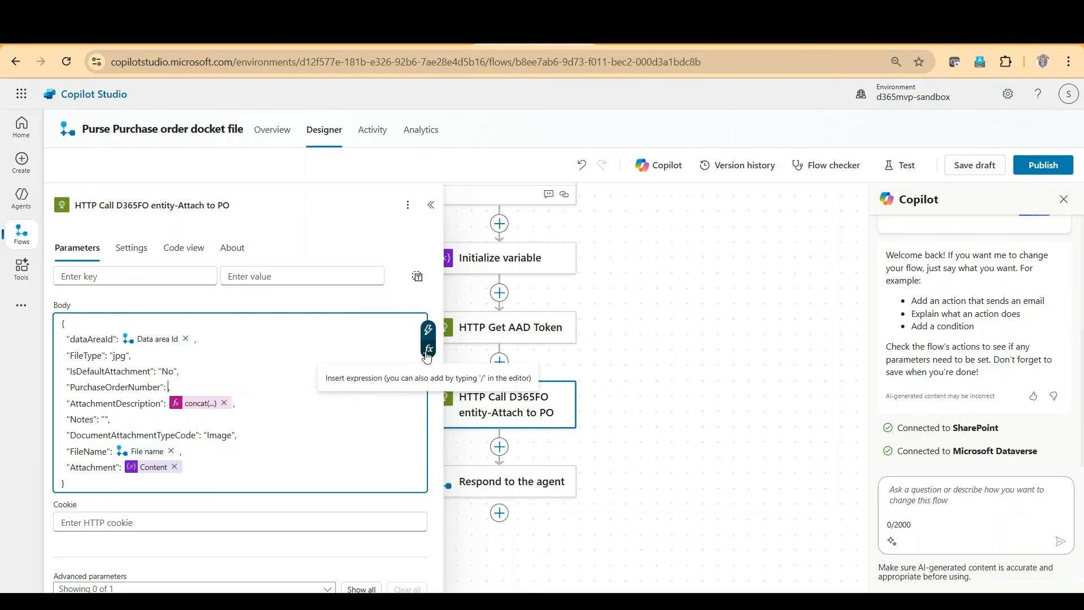
left_click(429, 350)
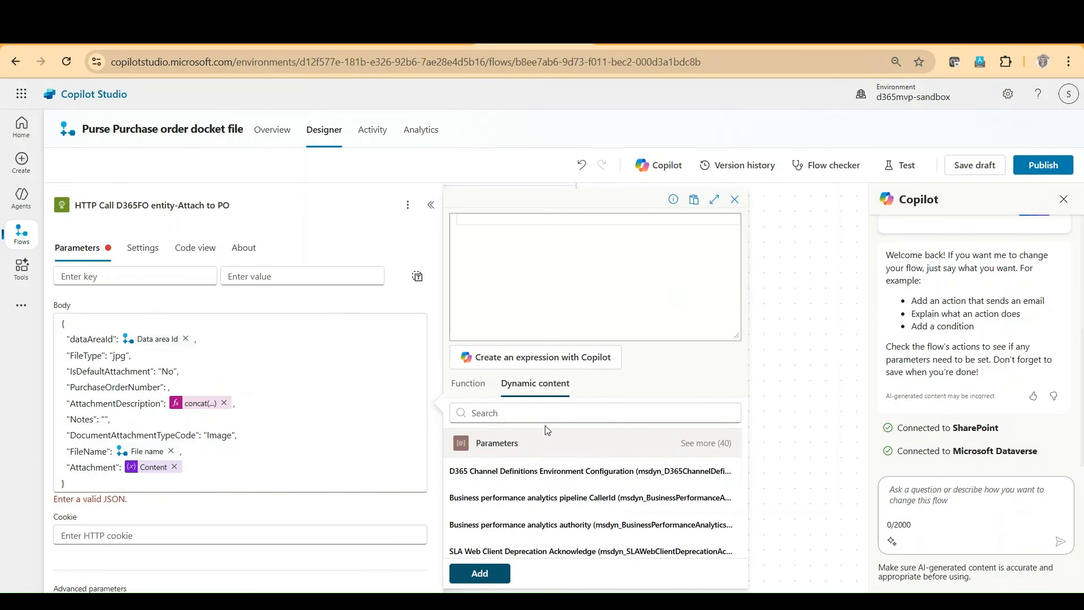
Step: Search the dynamic content for "purchase" and for "vend" to browse the fields from Extract information from forms
left_click(546, 409)
scroll(569, 509, "down", 5)
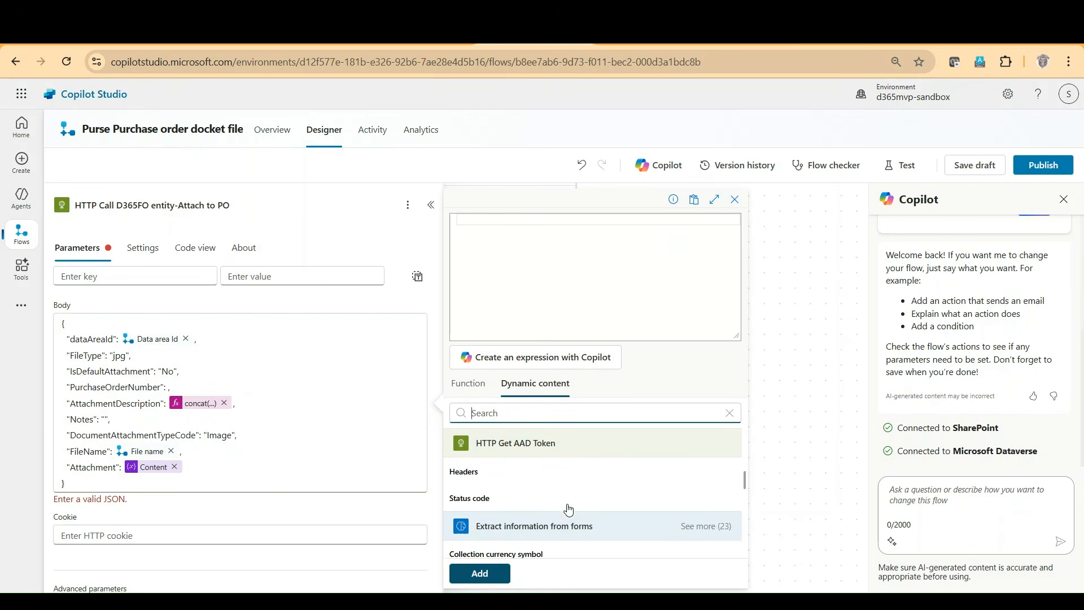
scroll(570, 486, "up", 5)
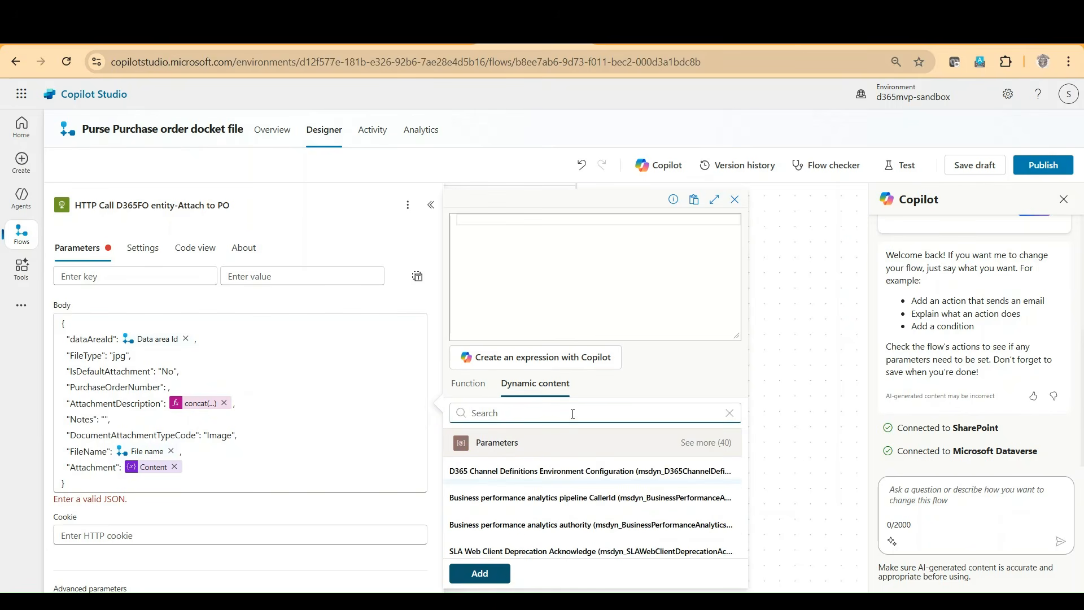
type("purch")
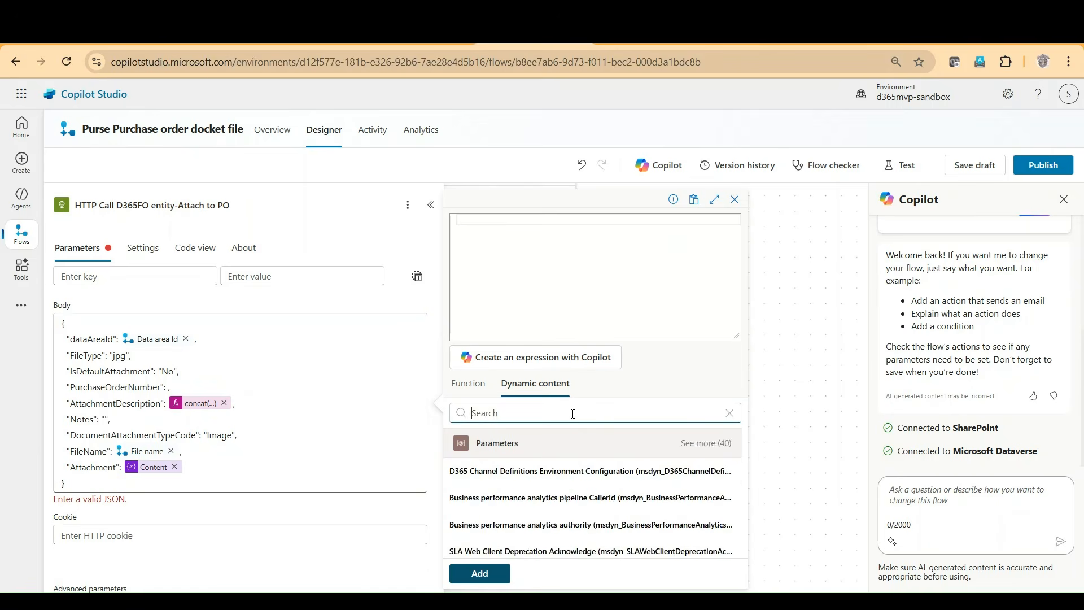
type("ase")
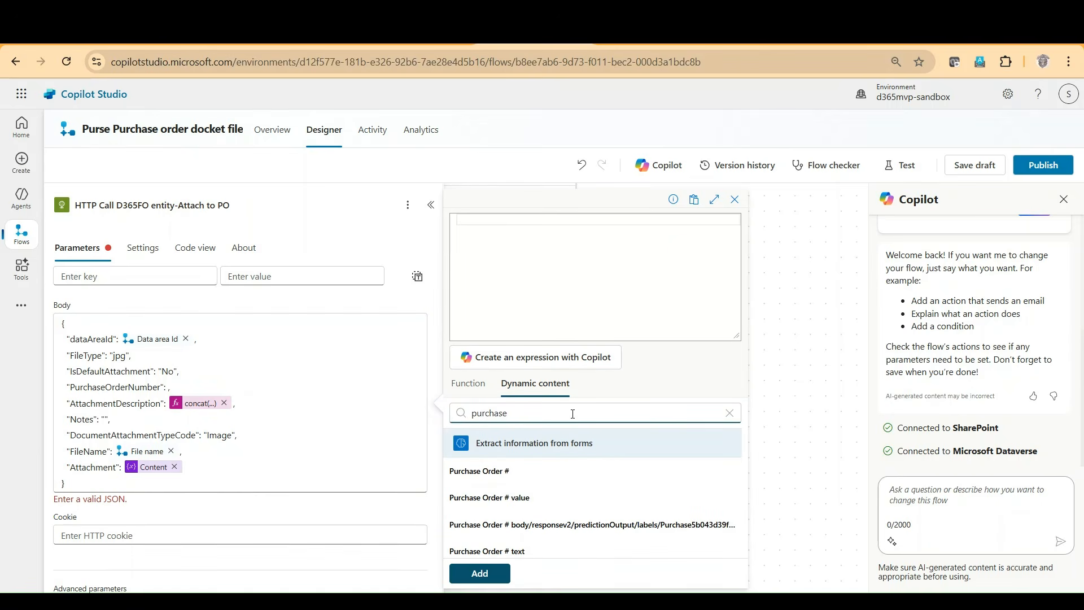
left_click(512, 502)
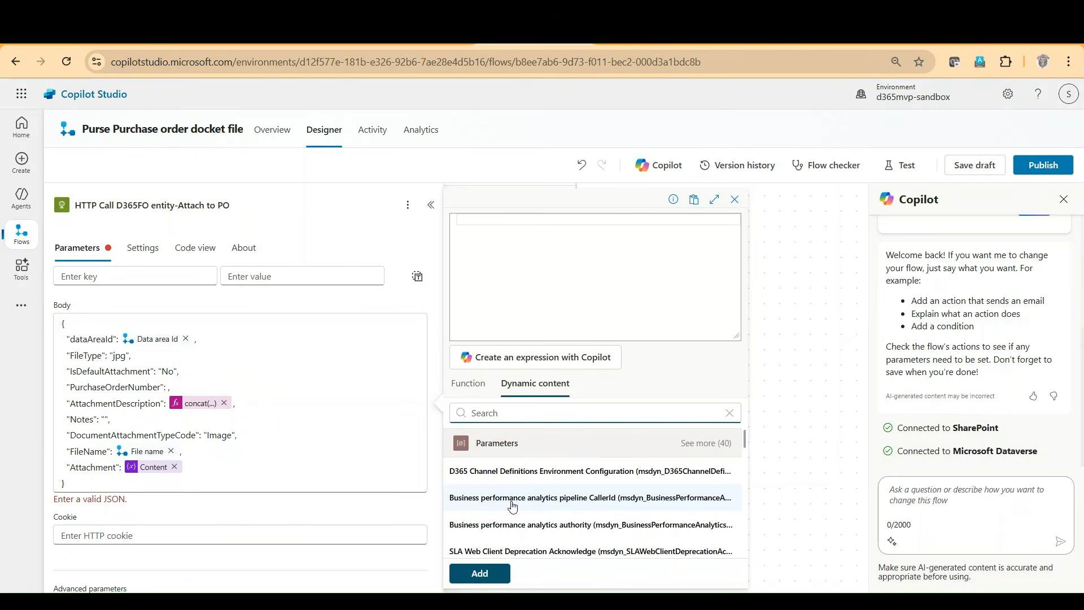
type("vend")
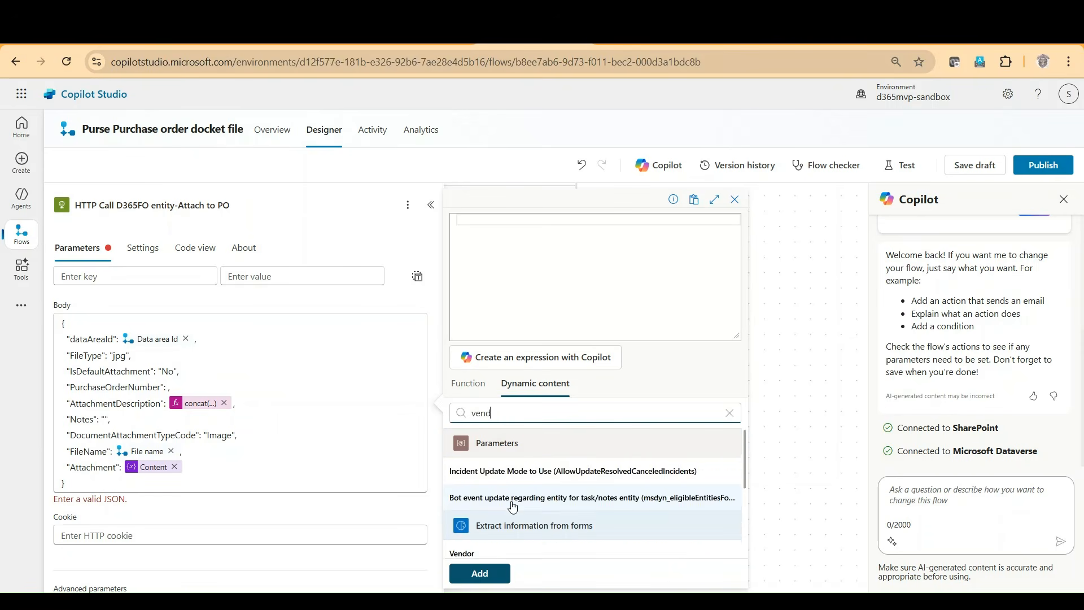
scroll(513, 507, "down", 2)
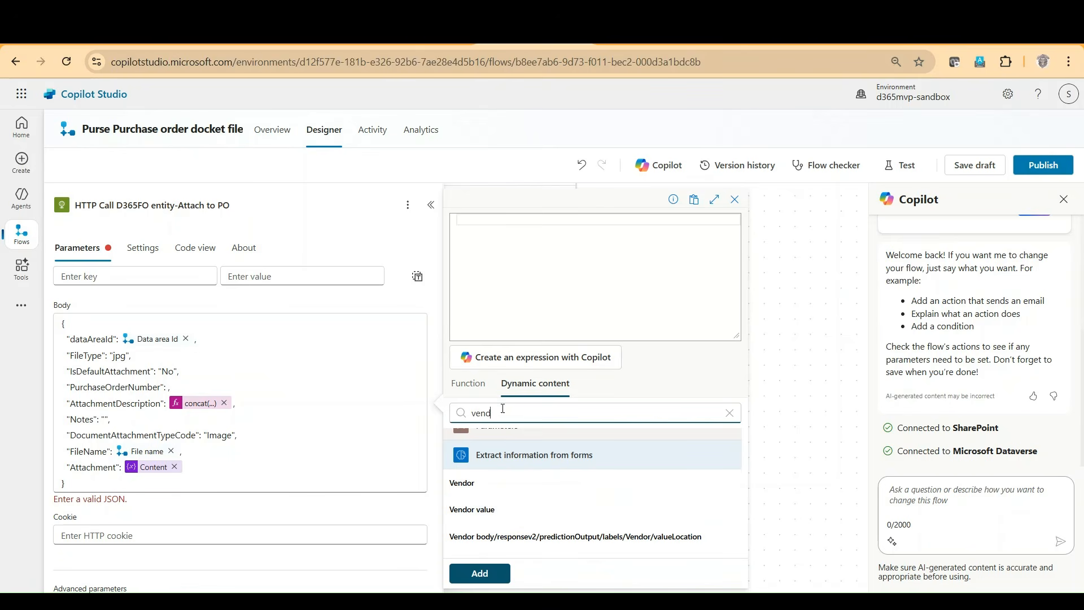
Step: Try the Purchase Order # text field as the PurchaseOrderNumber expression, and clear the expression
left_click_drag(496, 413, 469, 417)
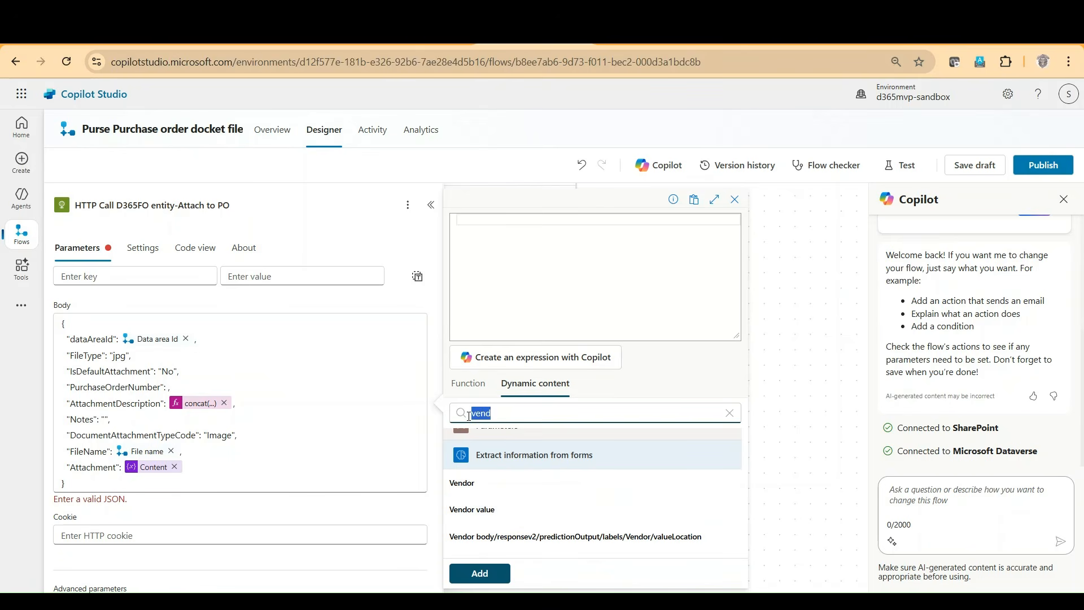
type("pur0chase")
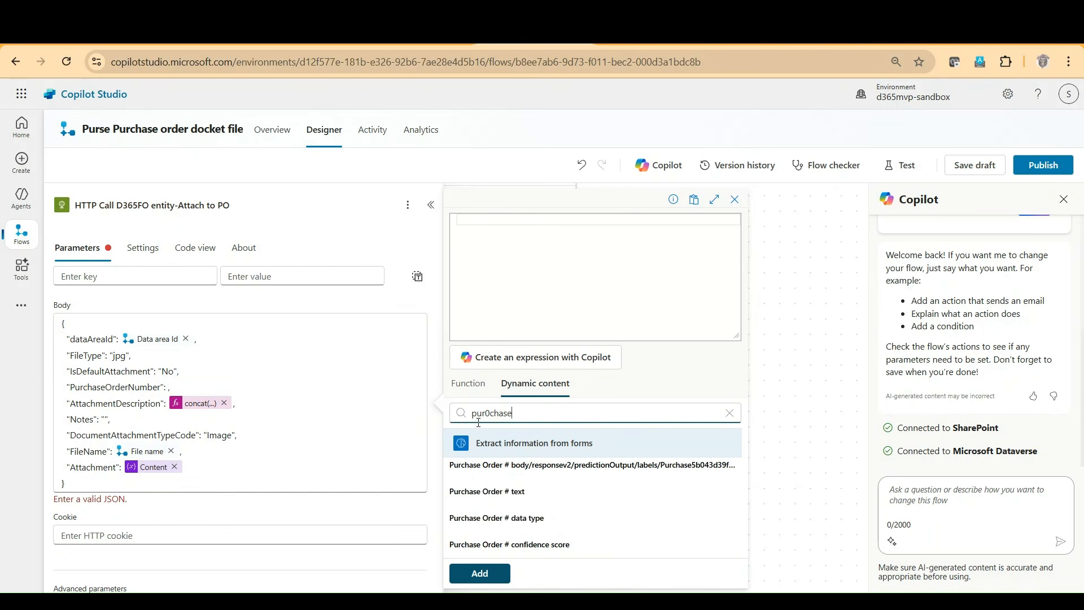
left_click(516, 492)
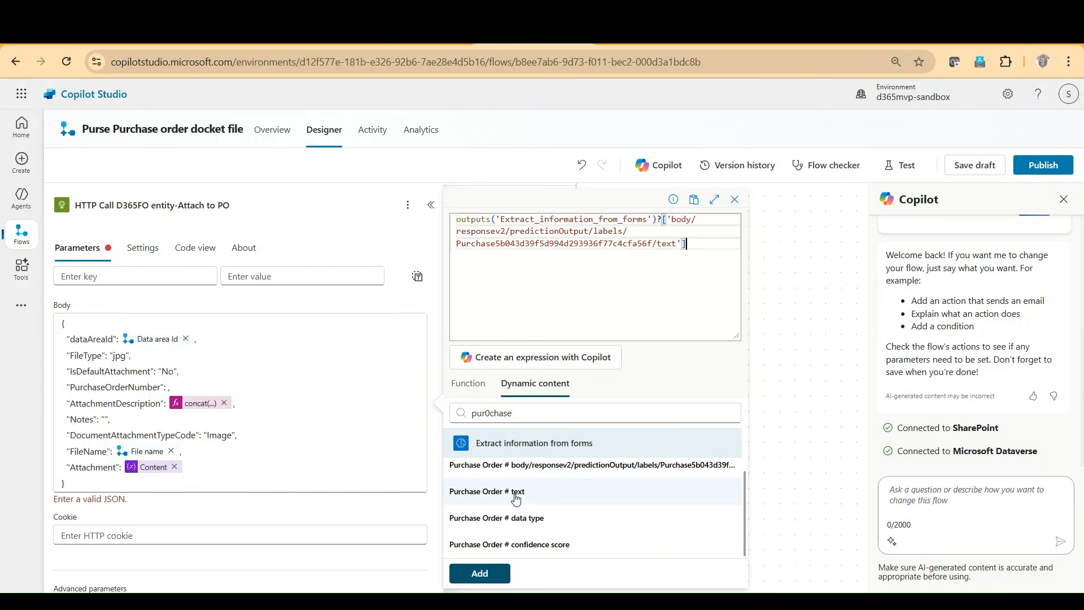
left_click_drag(690, 243, 319, 212)
key("BackSpace")
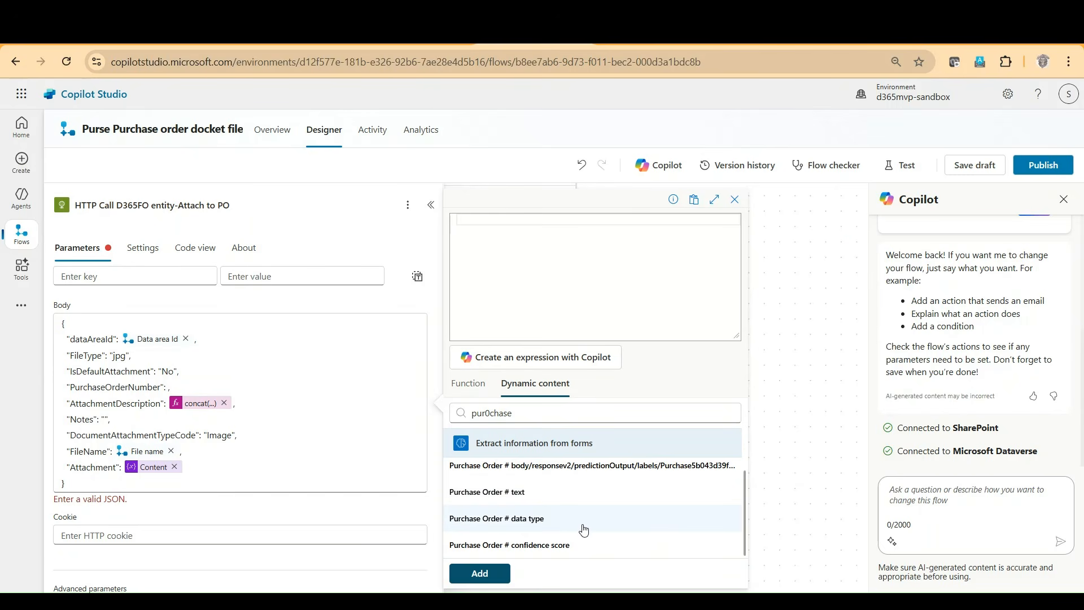
Step: Insert the Purchase Order # value from Extract information from forms as the body's PurchaseOrderNumber
scroll(585, 530, "up", 1)
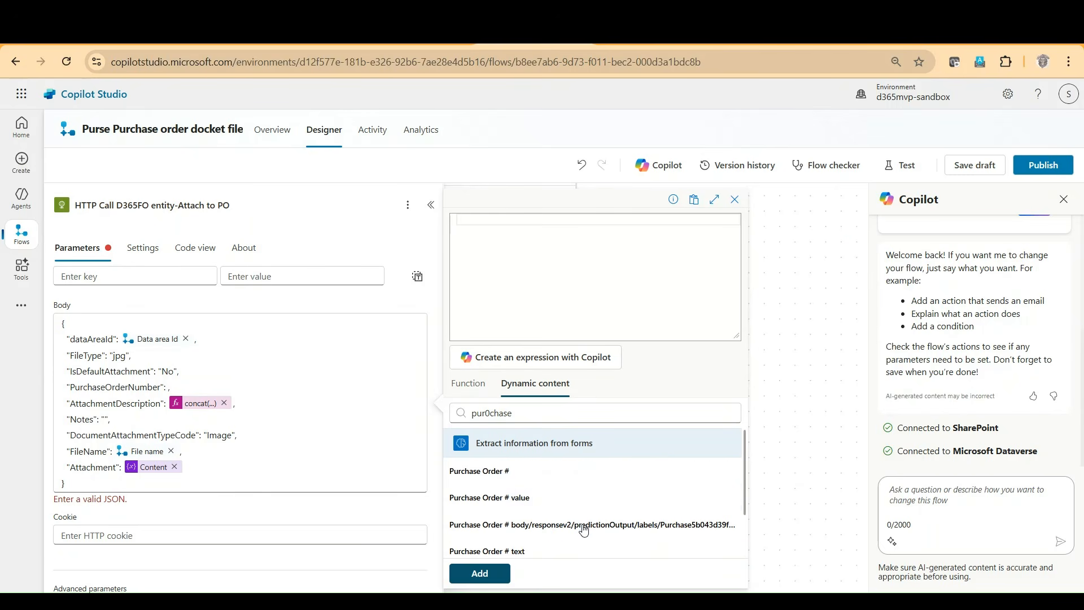
left_click(532, 502)
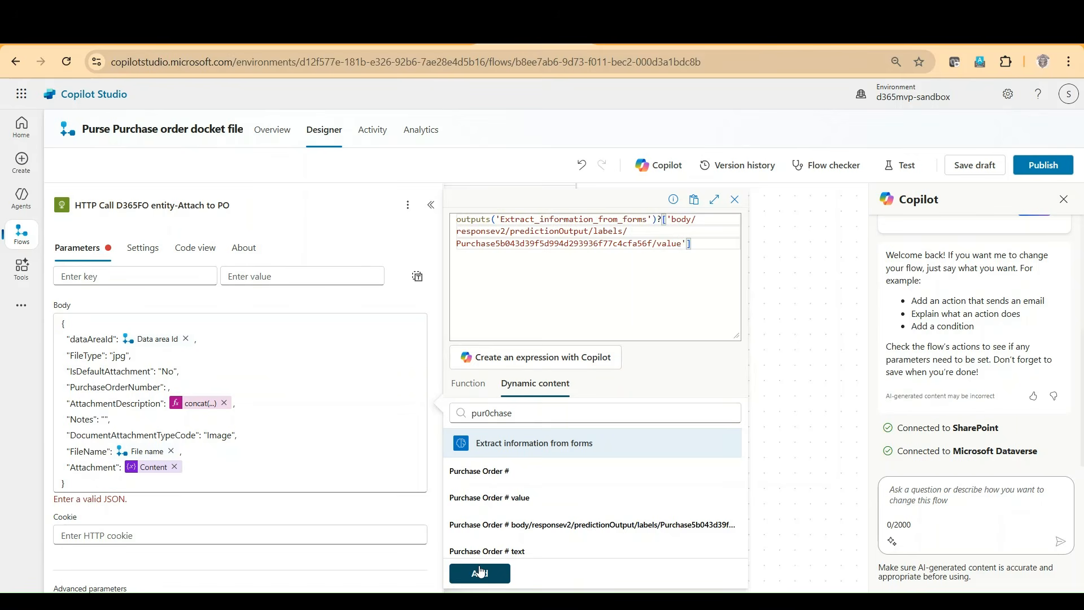
left_click(478, 569)
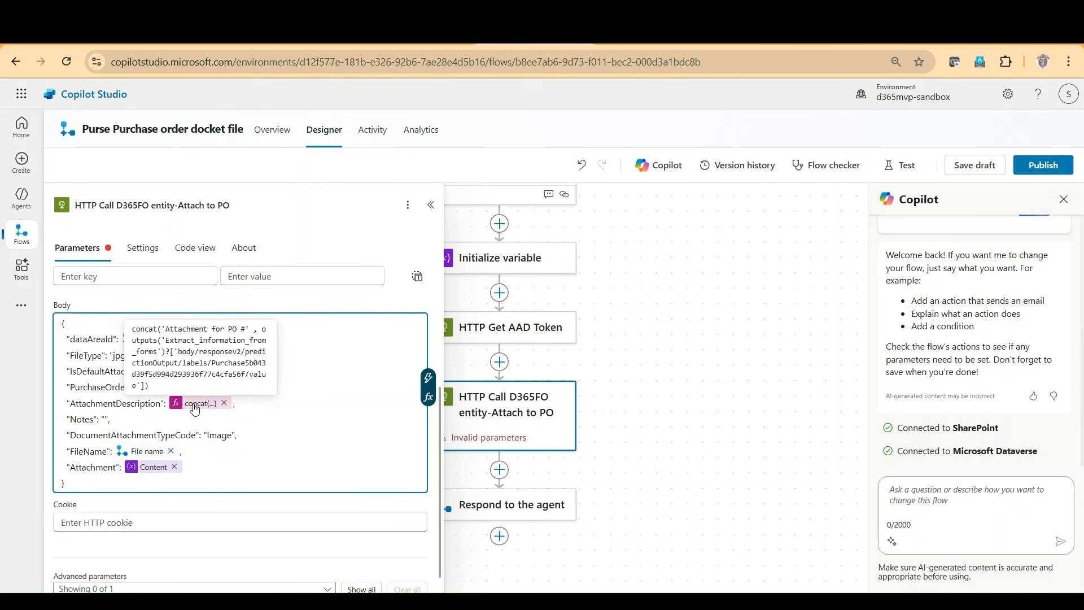
Step: Review the AttachmentDescription concat expression in the request body and the PO number output of Respond to the agent
left_click(195, 404)
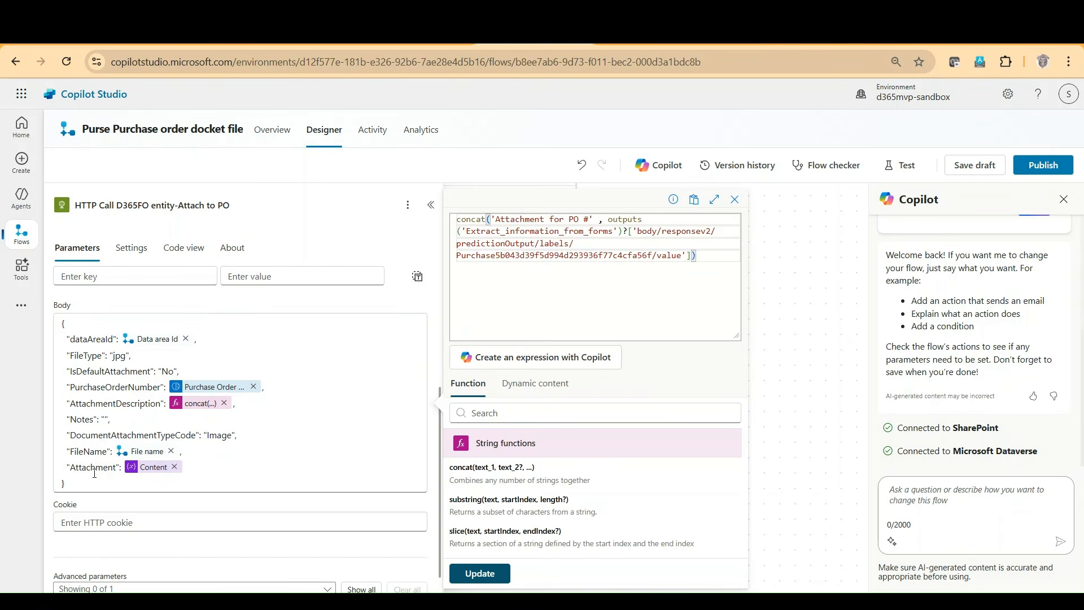
left_click(782, 460)
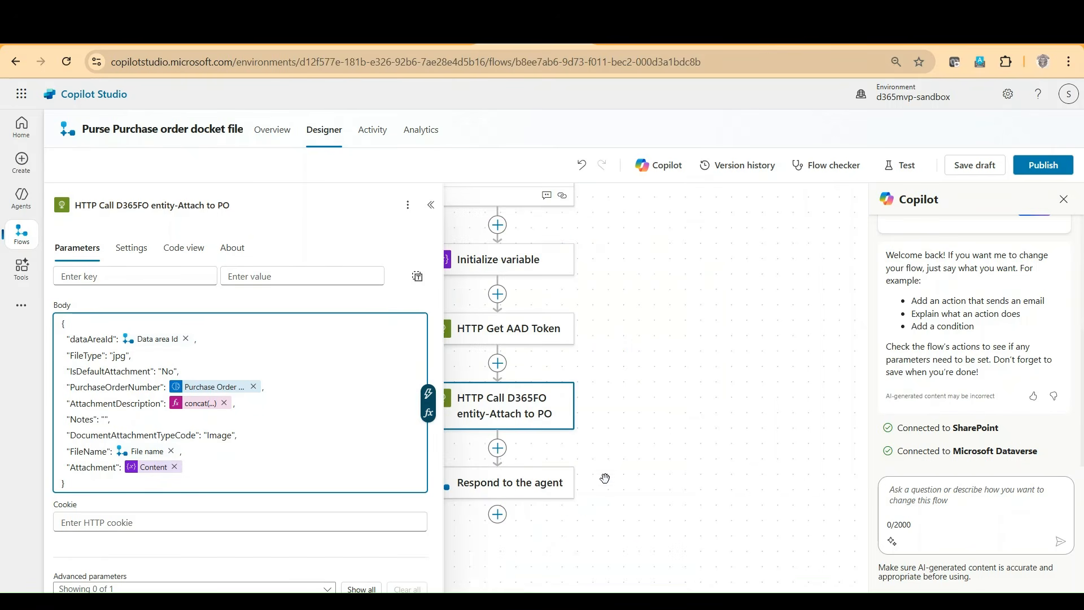
left_click(518, 497)
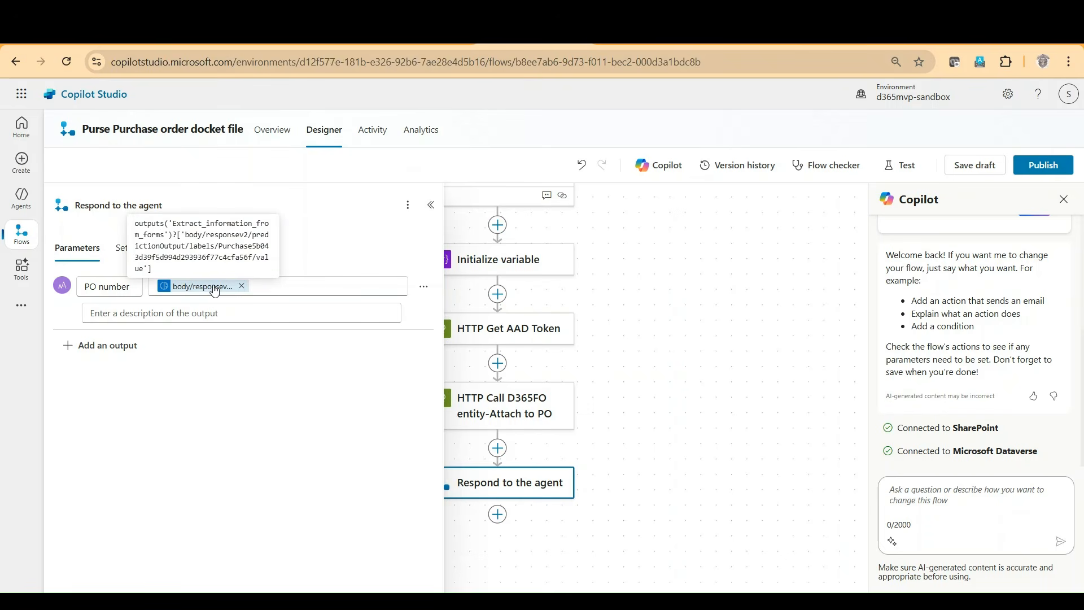
left_click(684, 404)
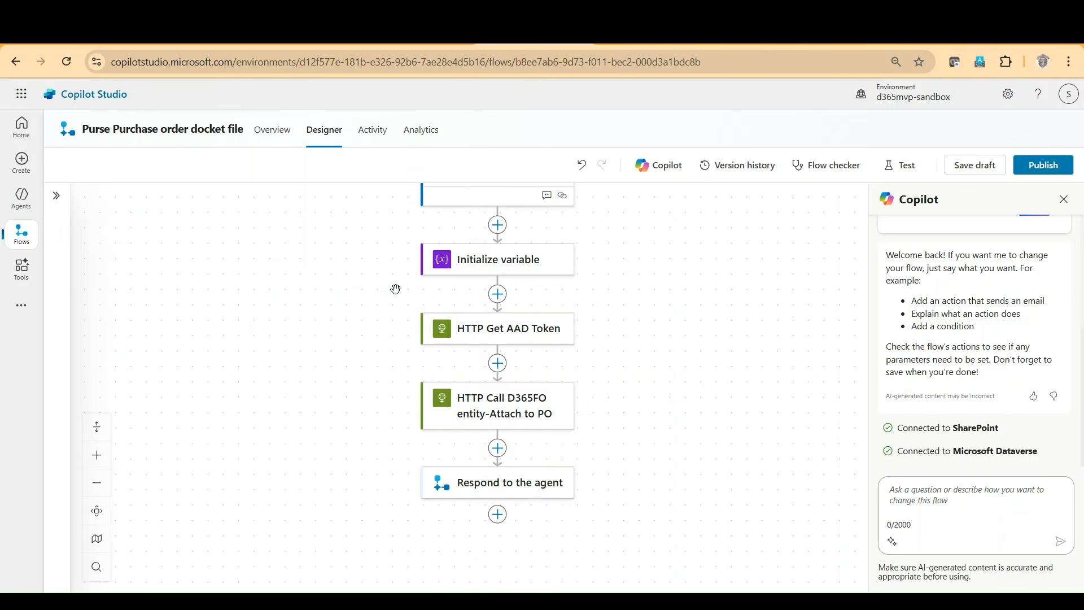
Step: Search the actions for "finance" and "fin" between Initialize variable and HTTP Get AAD Token, and leave without adding one
left_click(498, 294)
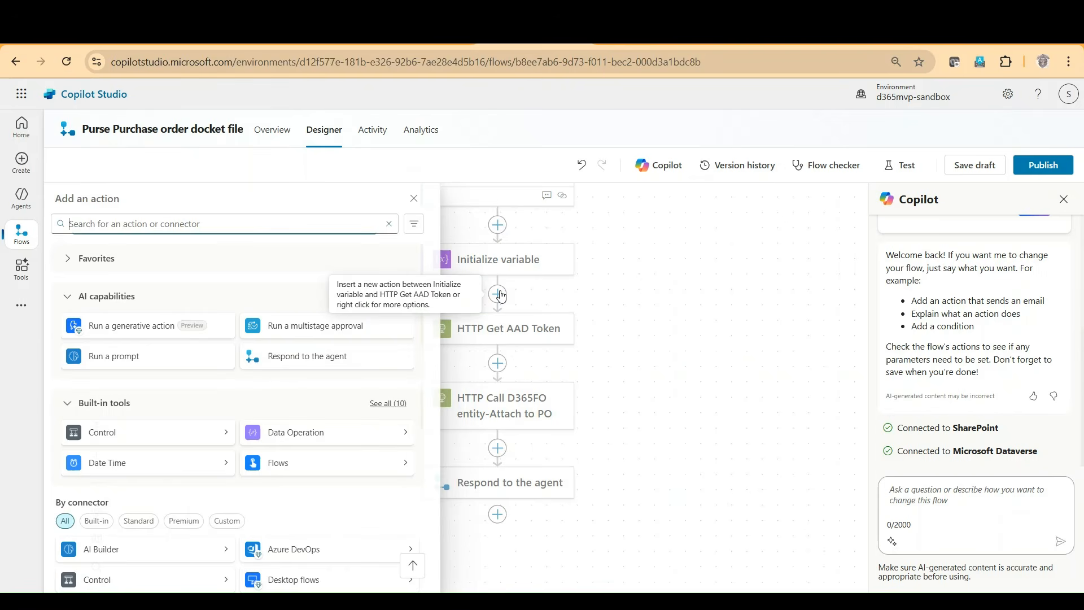
type("finance")
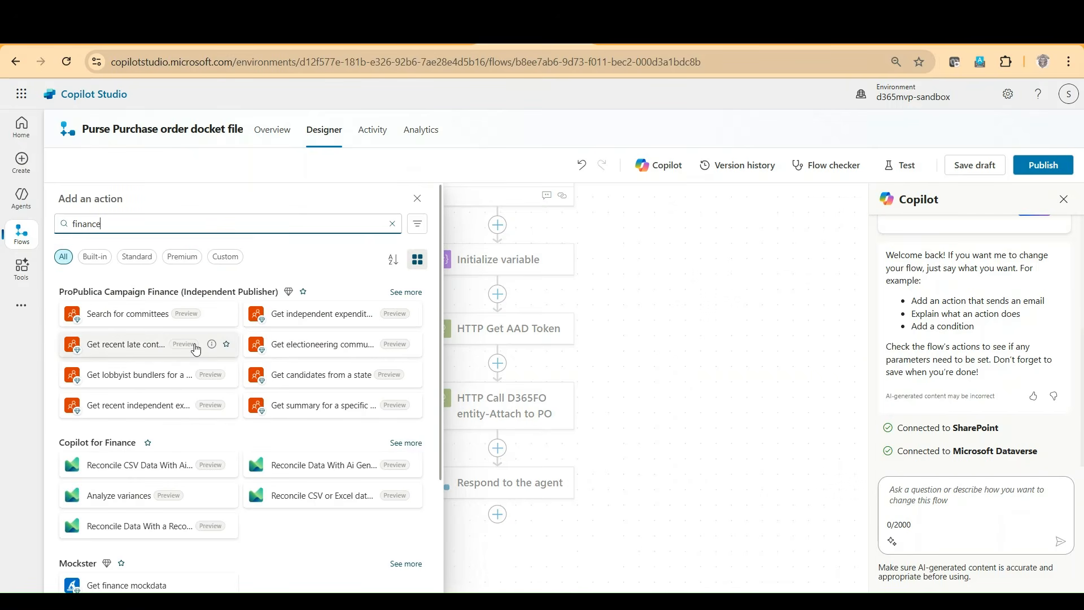
key("BackSpace")
key("BackSpace")
key("BackSpace")
key("BackSpace")
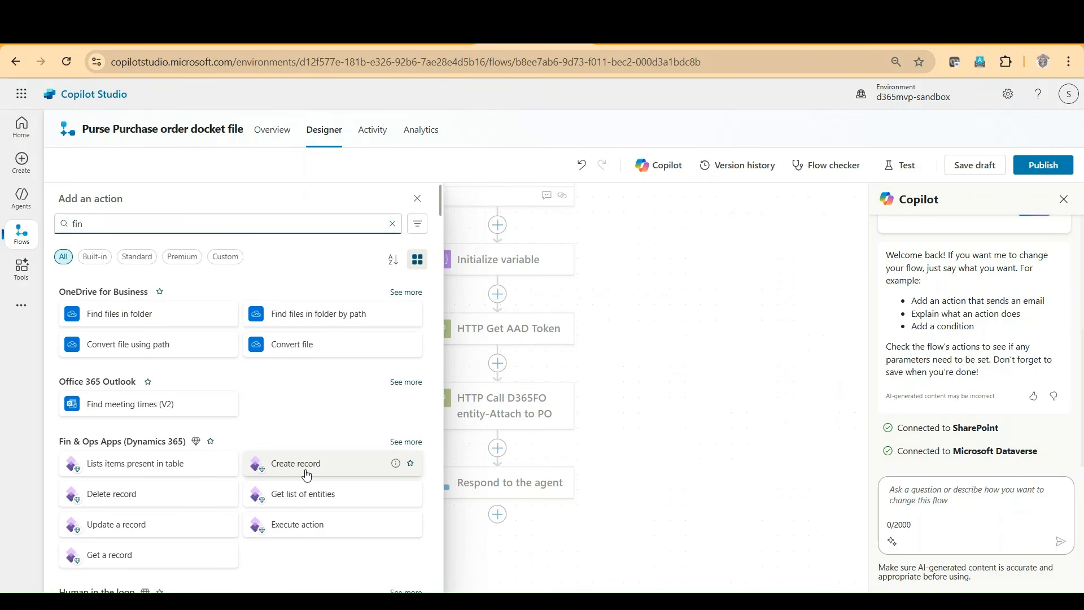
left_click(640, 409)
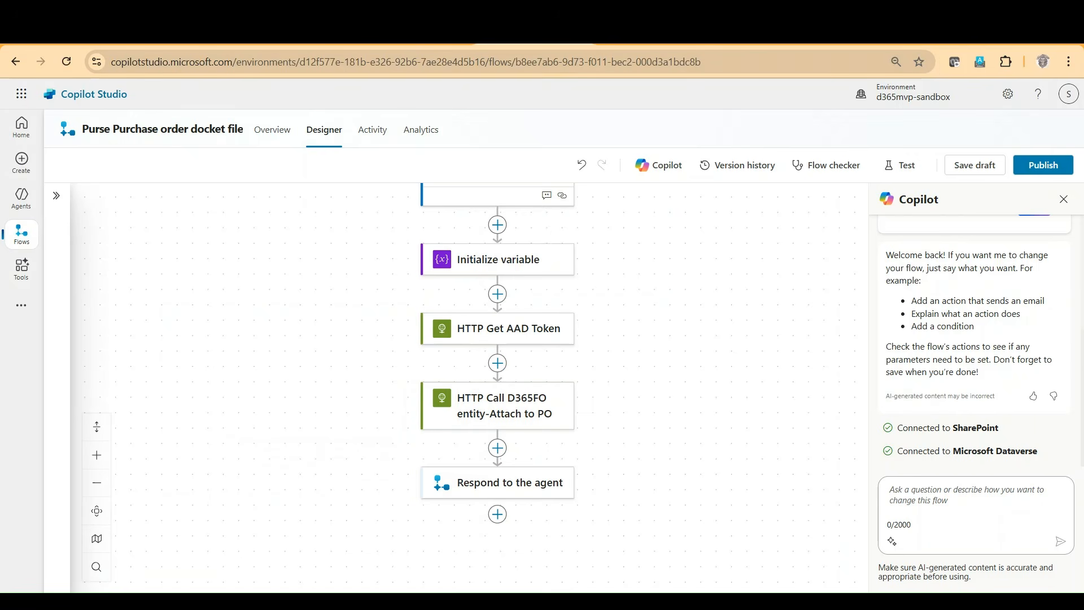
Step: Switch to the PO docket upload topic and examine the flow action's inputs and output and the SharePoint Create file node
left_click(421, 34)
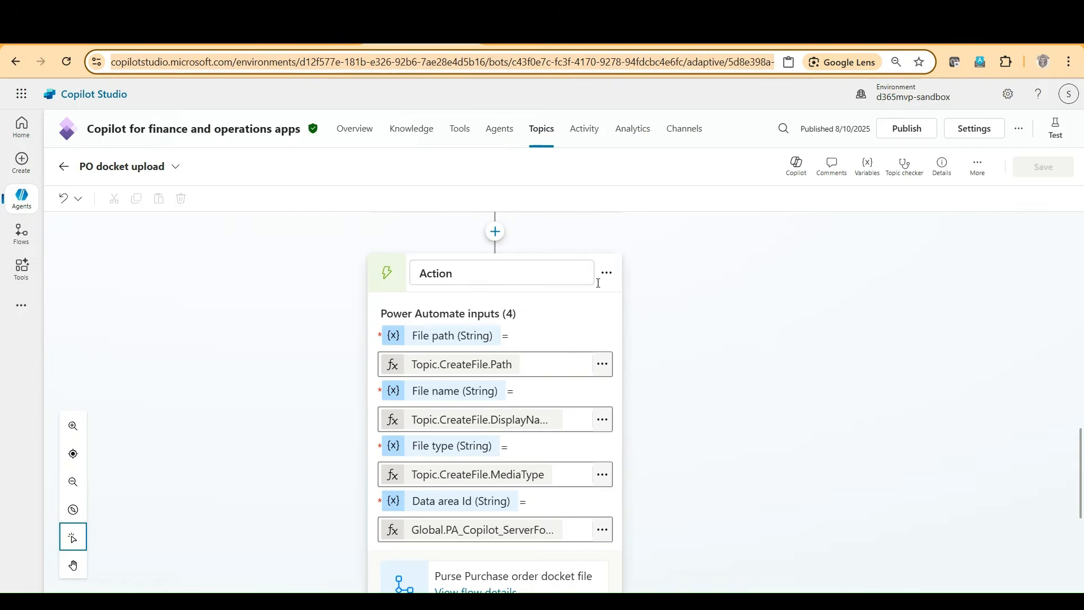
scroll(514, 319, "down", 3)
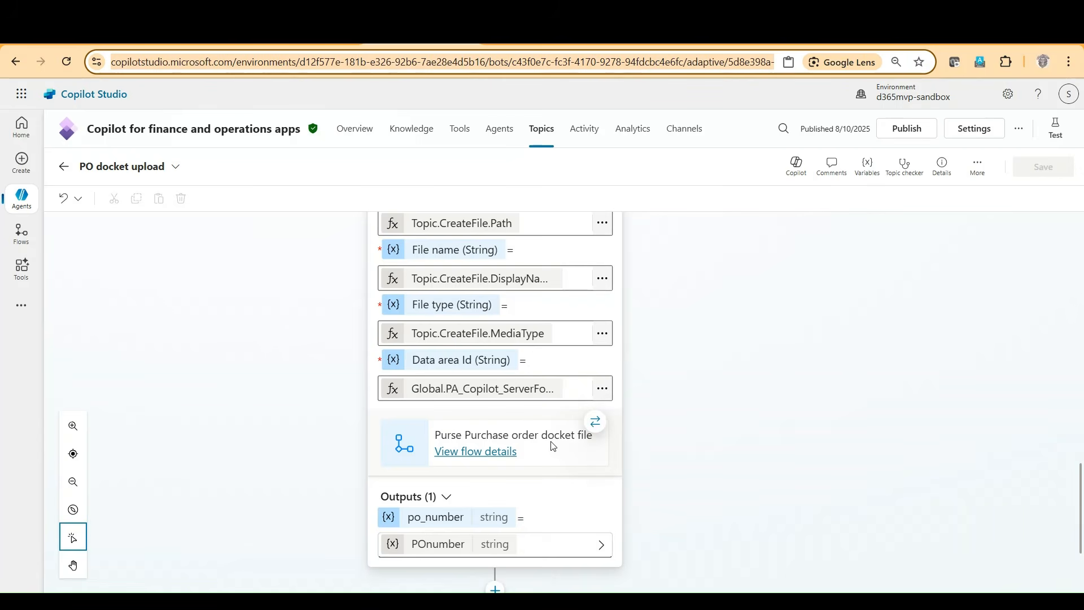
scroll(633, 412, "up", 1)
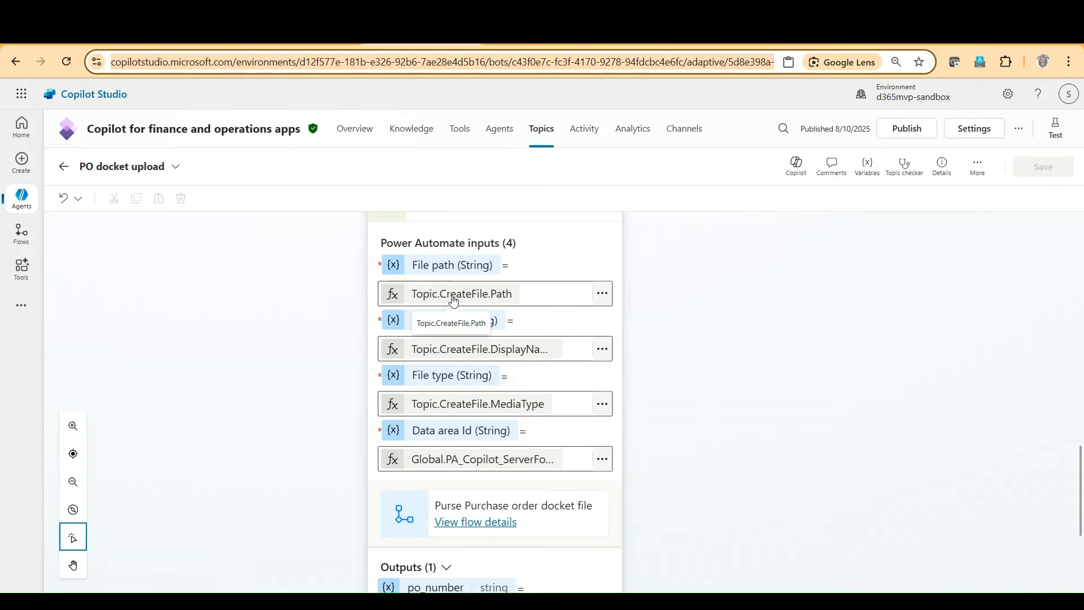
scroll(543, 303, "up", 4)
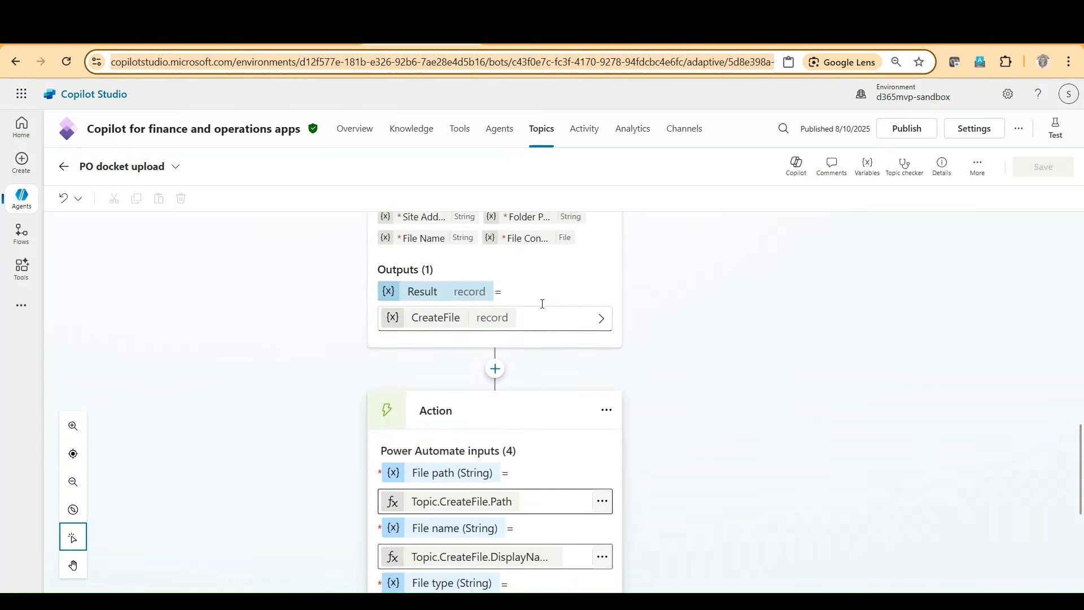
scroll(543, 303, "up", 1)
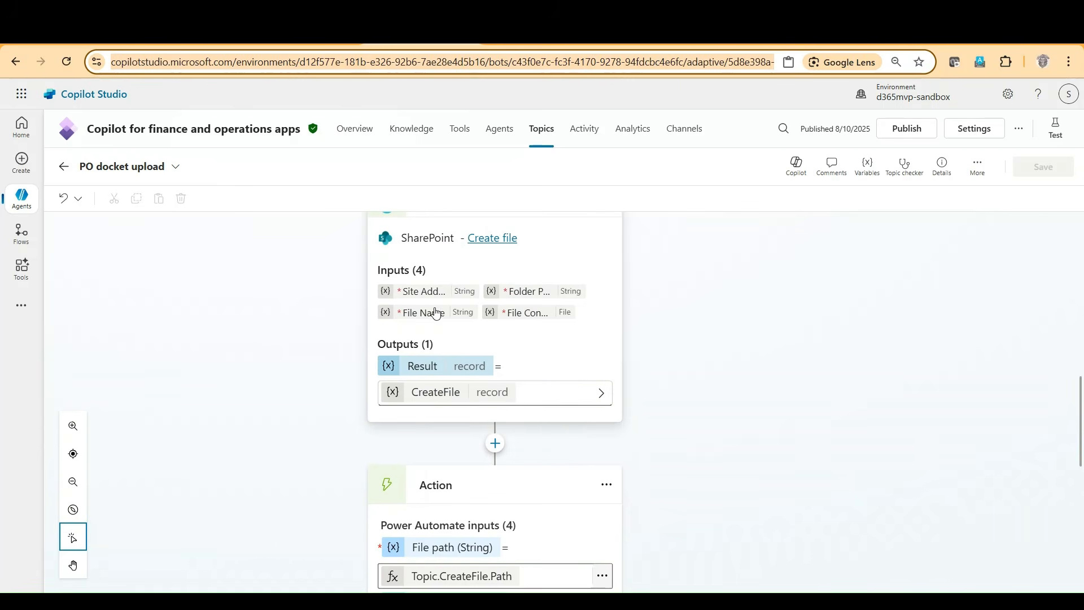
scroll(522, 528, "down", 2)
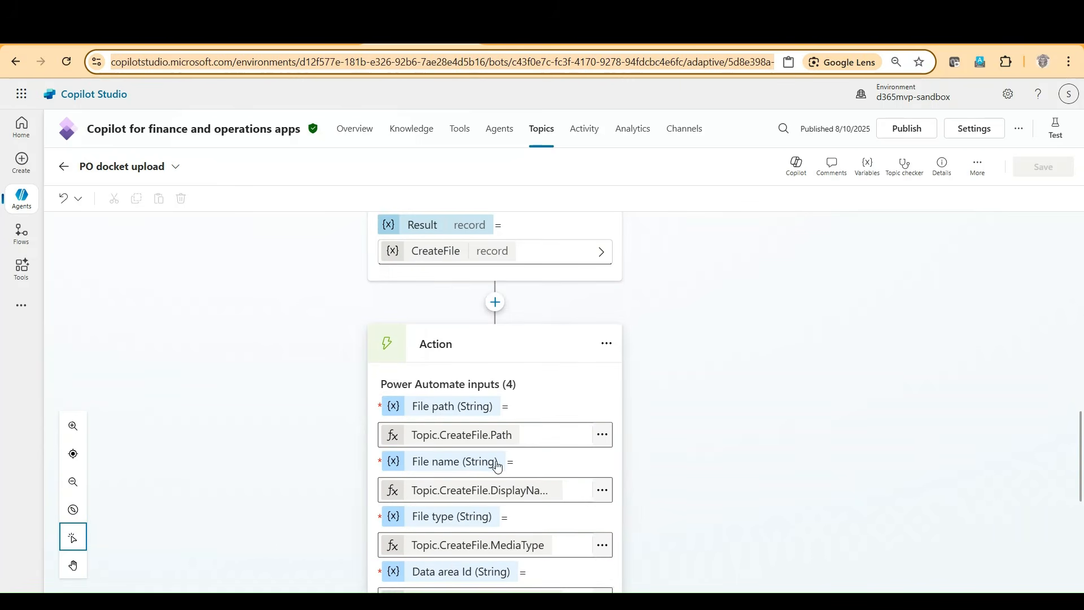
Step: Re-enter the formula of the flow action's File path input as Topic.CreateFile.Path and insert it
left_click(603, 438)
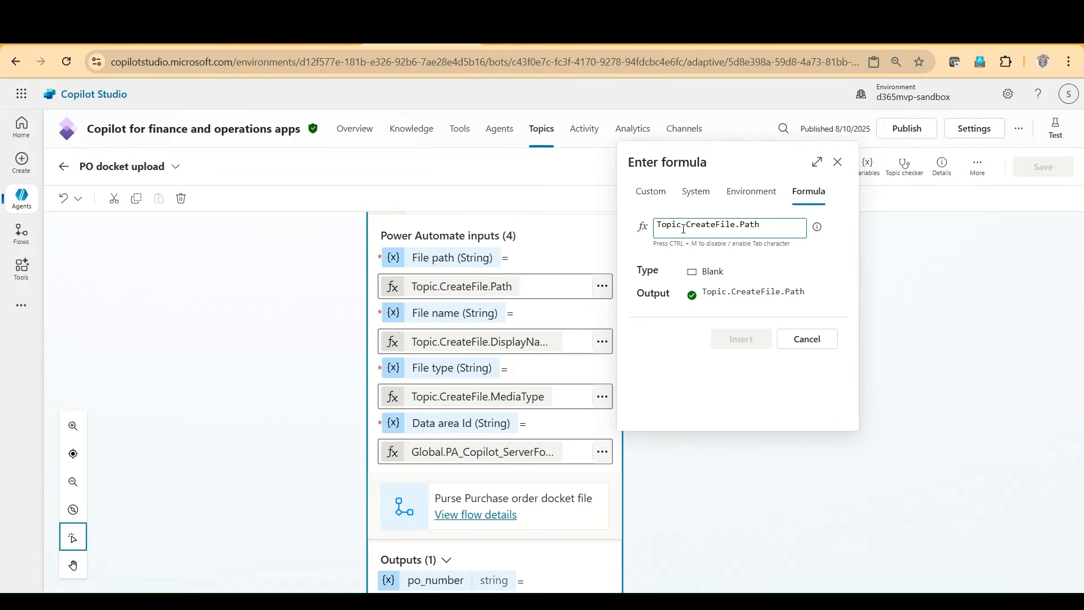
key("ctrl+shift+Left")
key("BackSpace")
key("BackSpace")
key("BackSpace")
key("BackSpace")
key("BackSpace")
key("BackSpace")
key("BackSpace")
key("BackSpace")
key("BackSpace")
key("BackSpace")
key("BackSpace")
key("BackSpace")
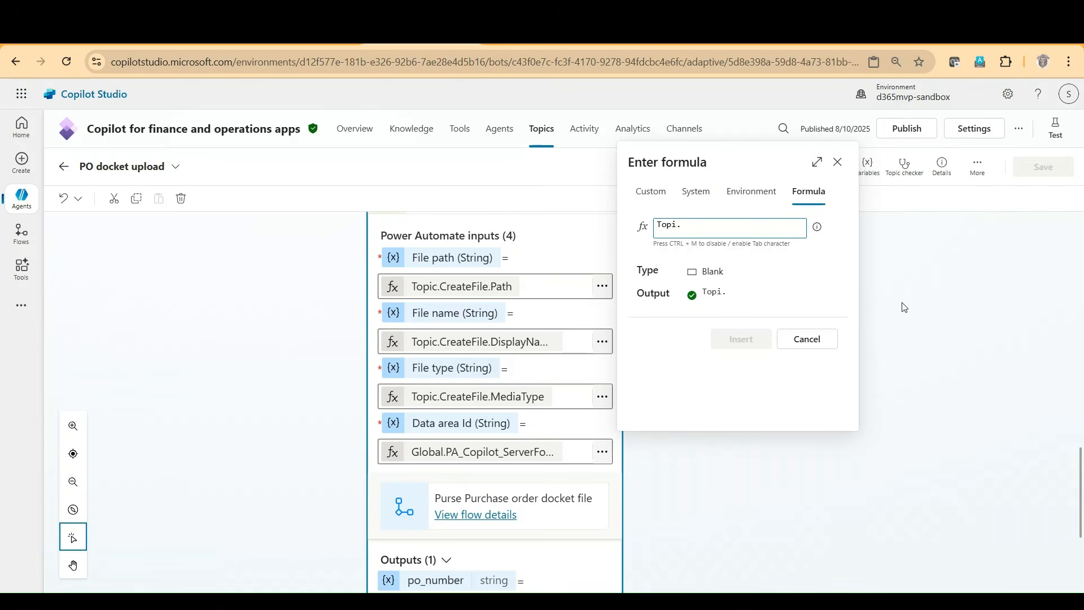
key("BackSpace")
type("c")
type(".Create")
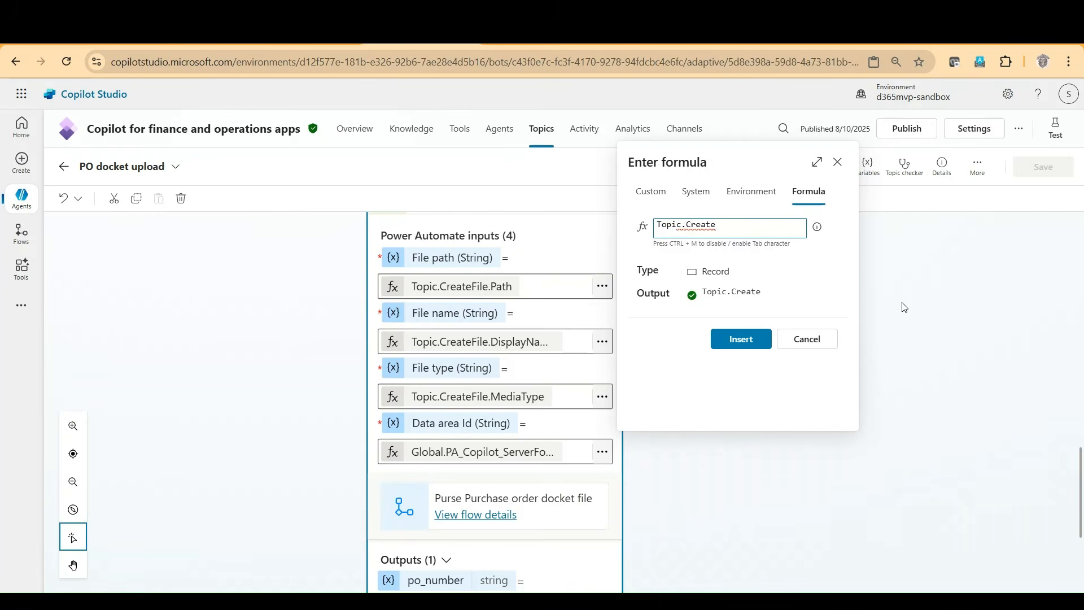
type("File.")
key("Down")
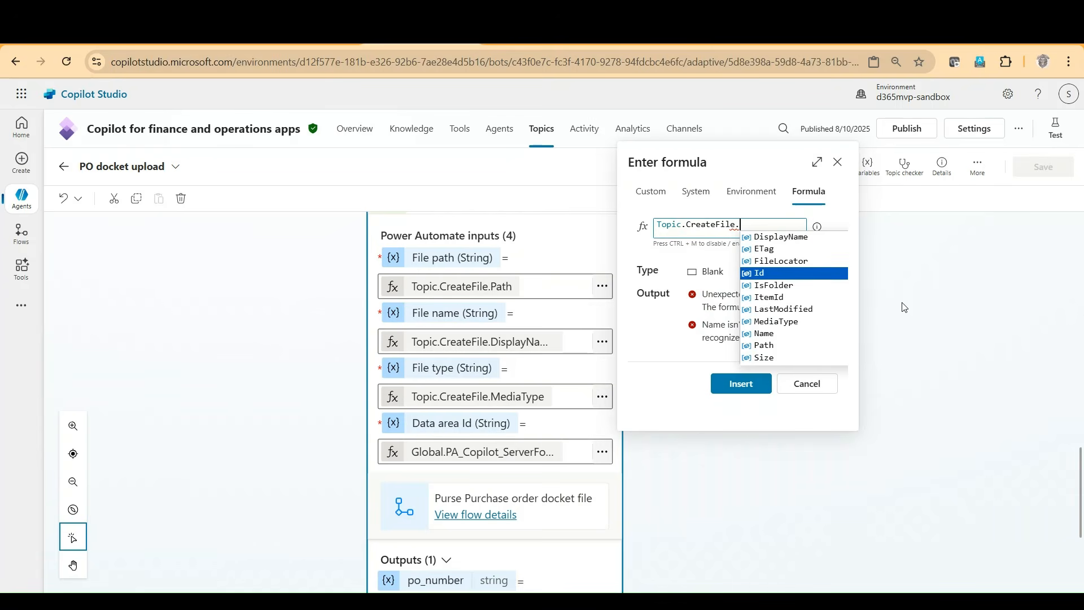
key("Down")
key("Down")
key("Down")
key("Down")
key("Down")
key("Down")
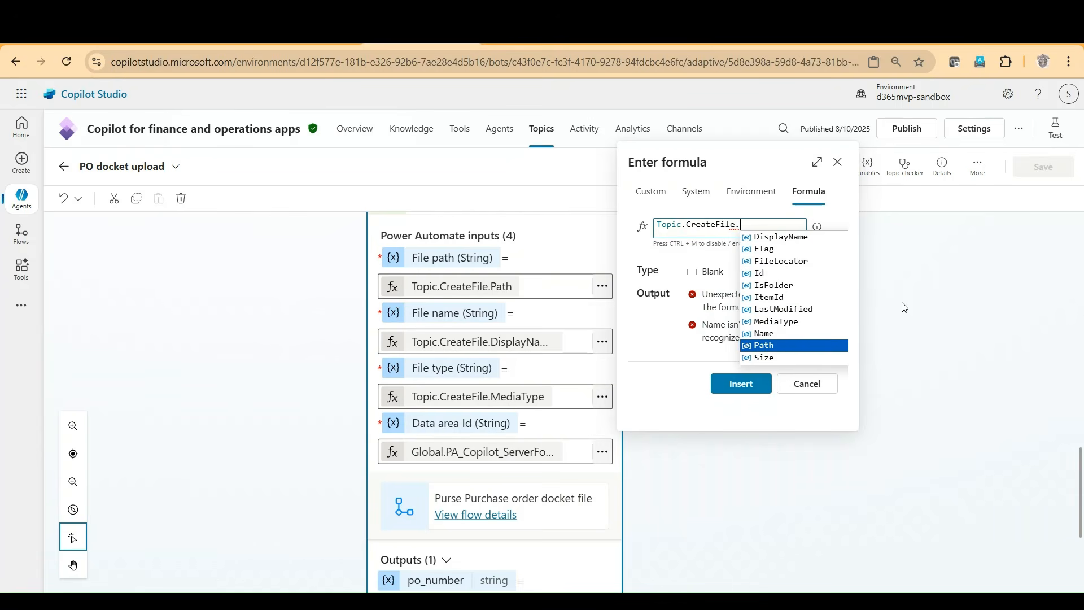
key("Return")
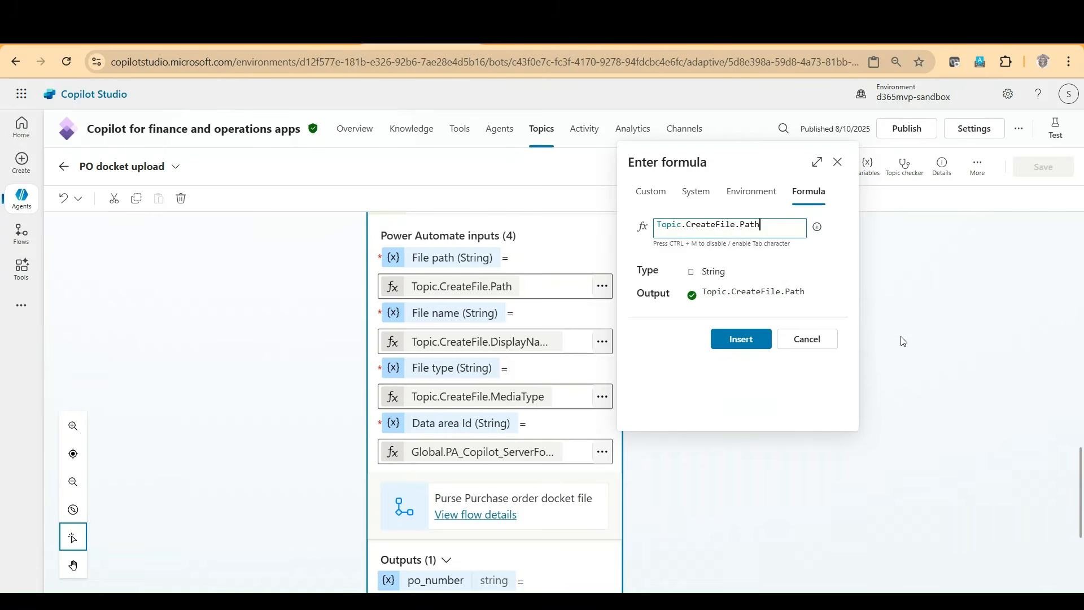
left_click(734, 340)
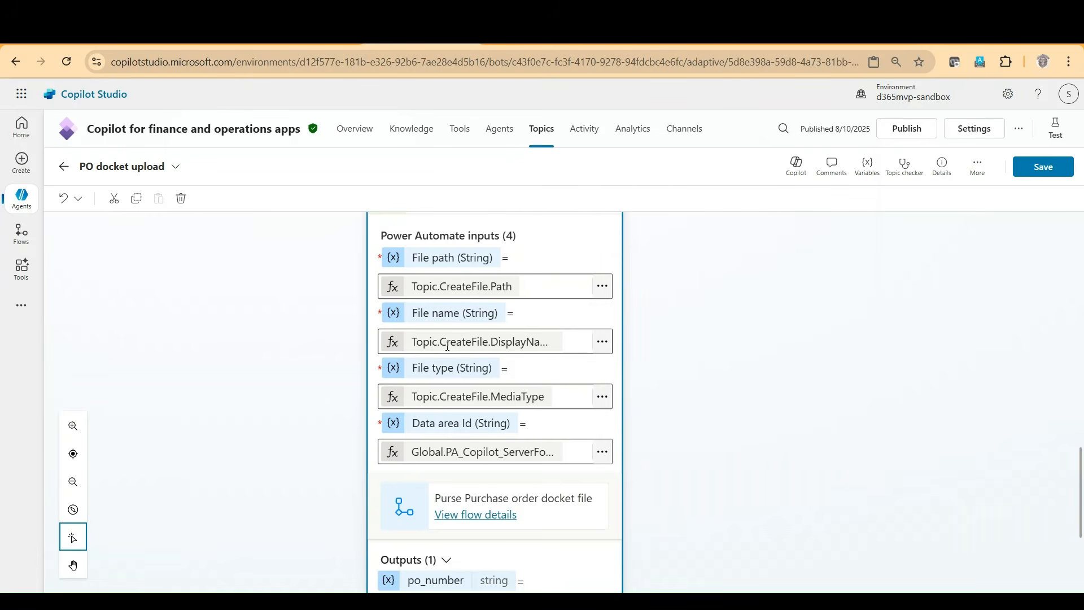
Step: Check the File name formula and reinsert Global.PA_Copilot_ServerForm_UserContext.dataAreaId as the Data area Id formula
left_click(603, 343)
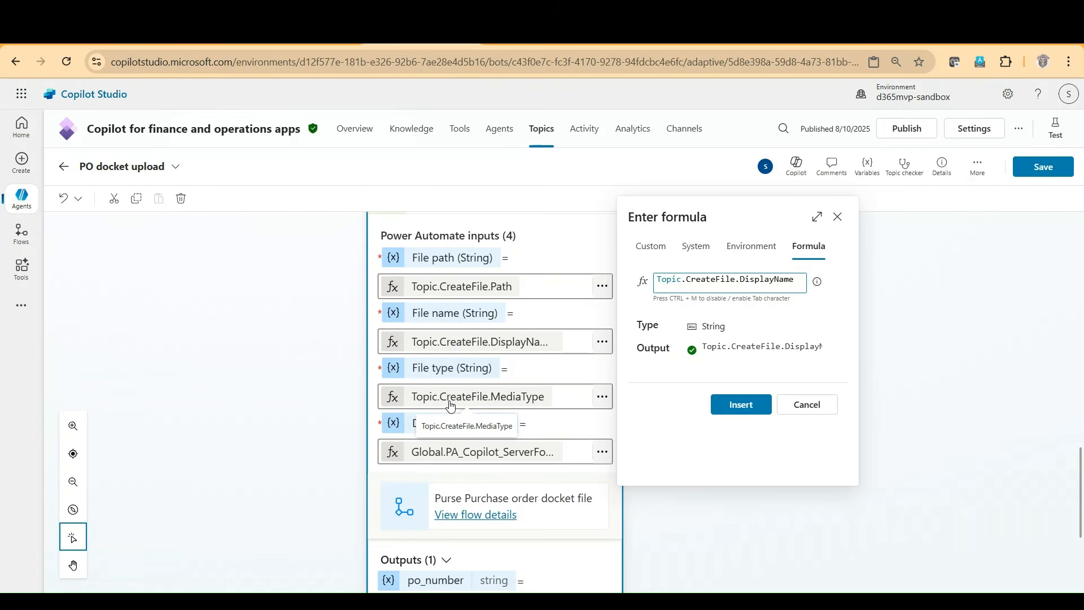
key("Escape")
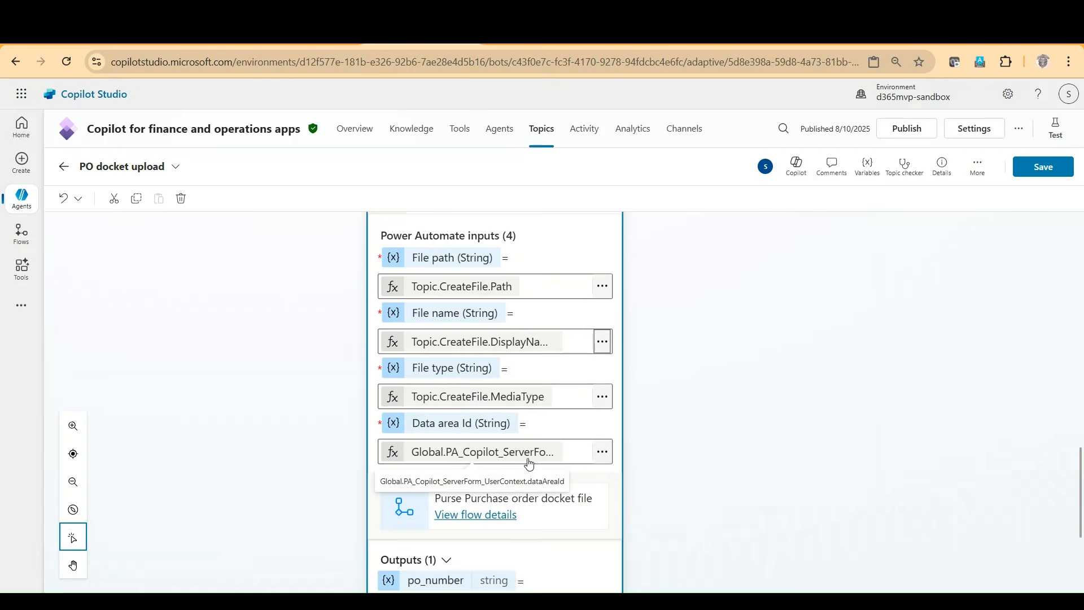
left_click(606, 458)
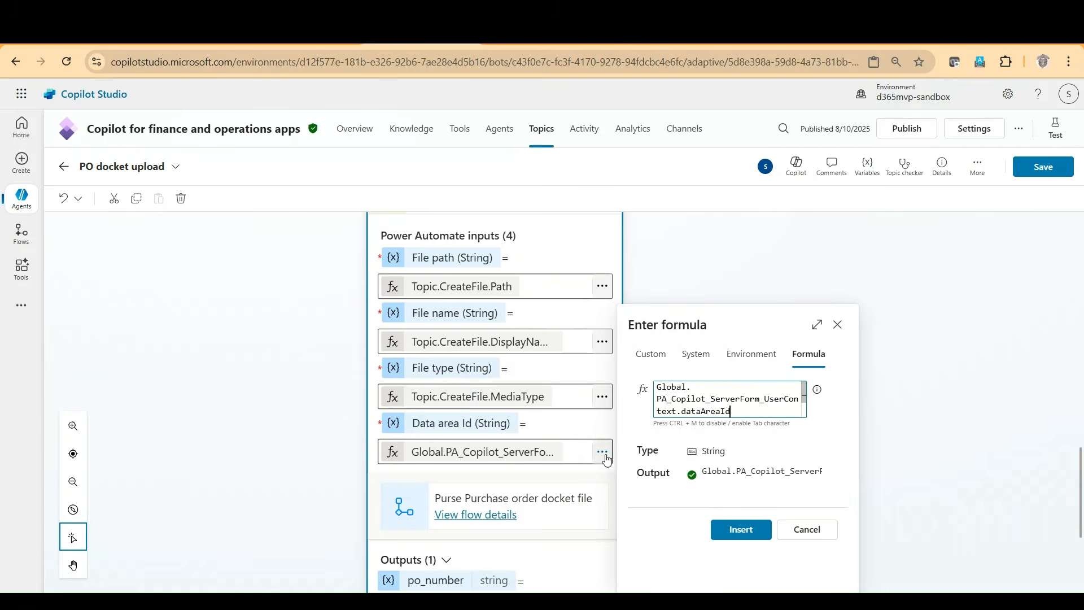
left_click_drag(734, 411, 653, 399)
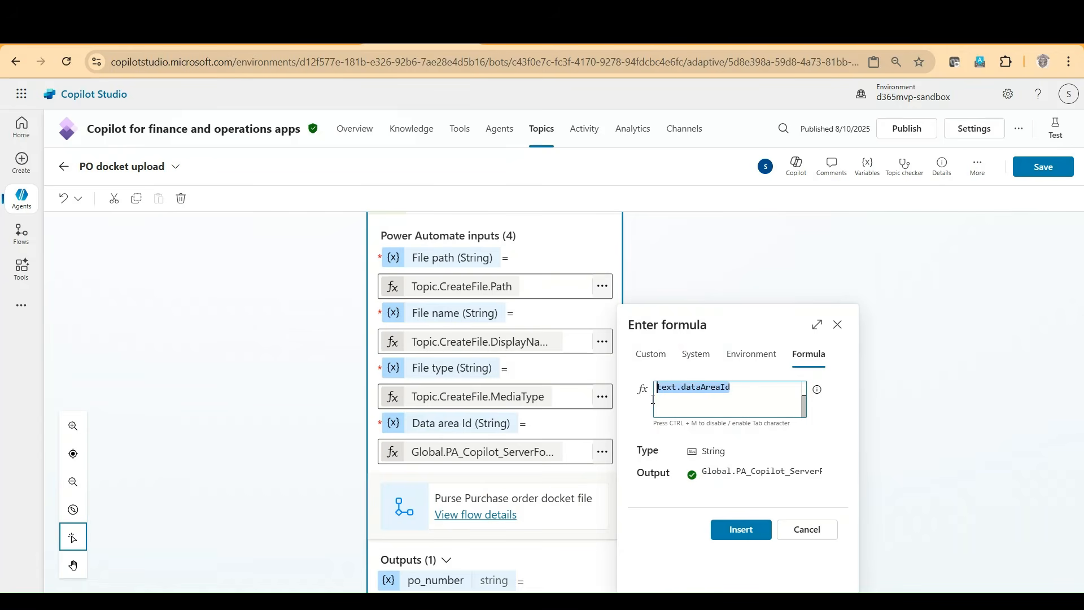
left_click(744, 411)
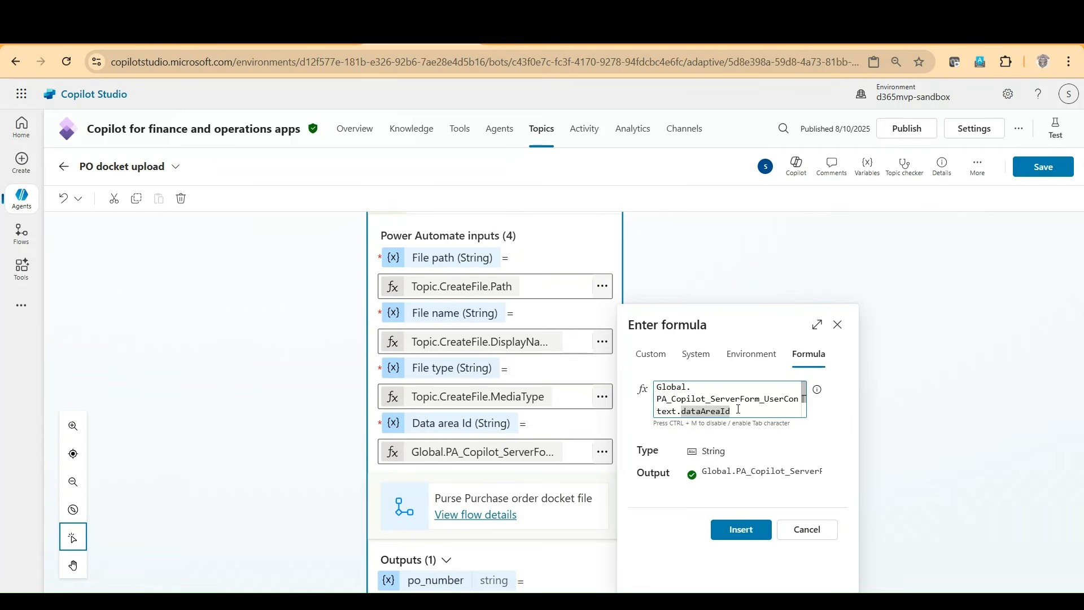
left_click_drag(731, 411, 657, 387)
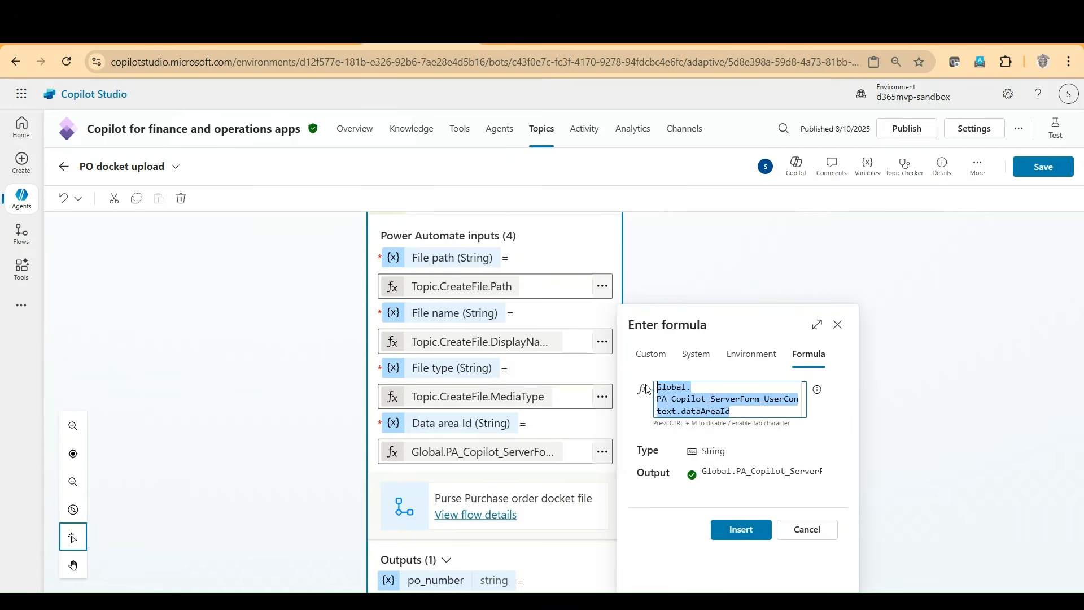
left_click(731, 537)
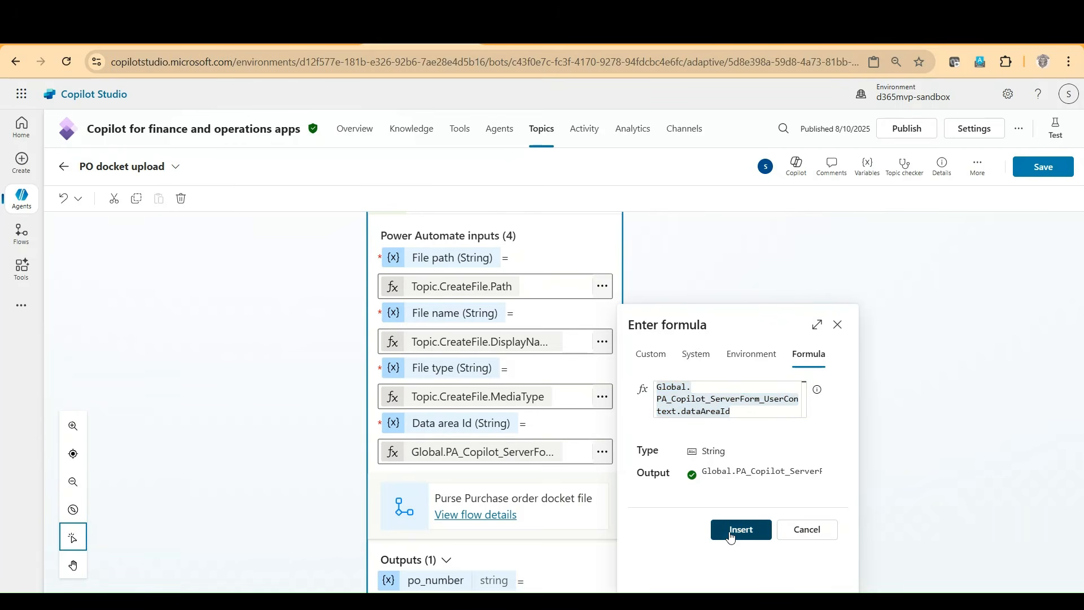
Step: Review the flow action's po_number output and open the message after it to examine its full text and variable
scroll(272, 450, "up", 3)
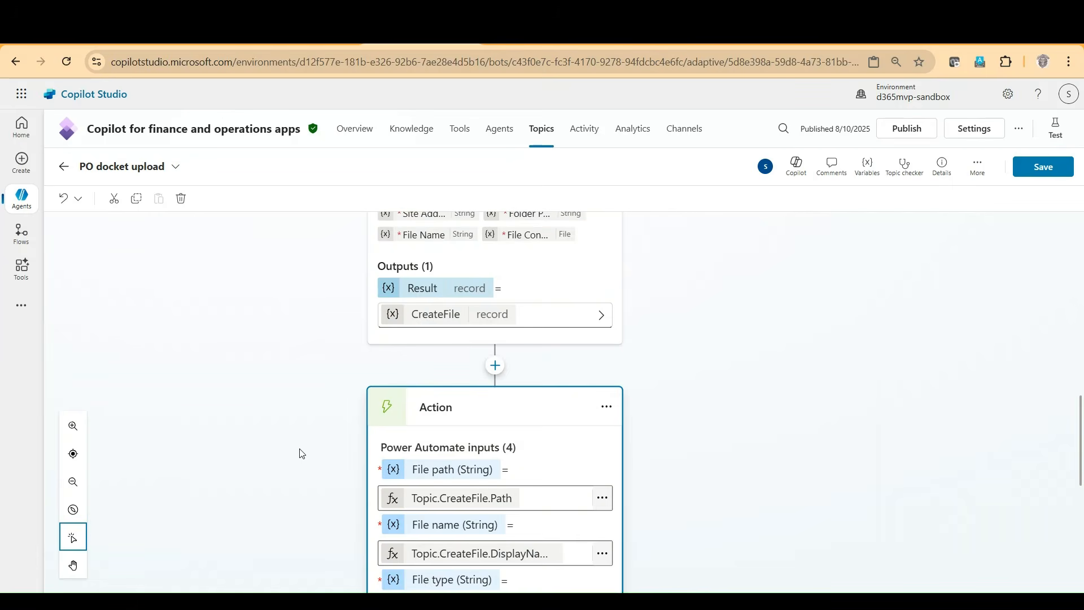
scroll(302, 453, "down", 5)
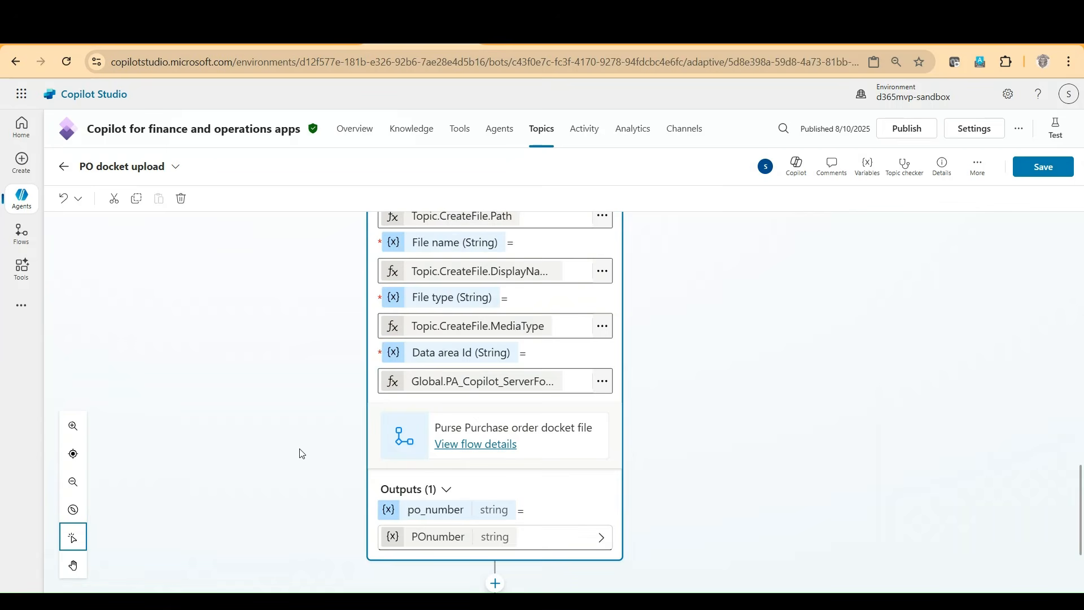
scroll(302, 453, "down", 3)
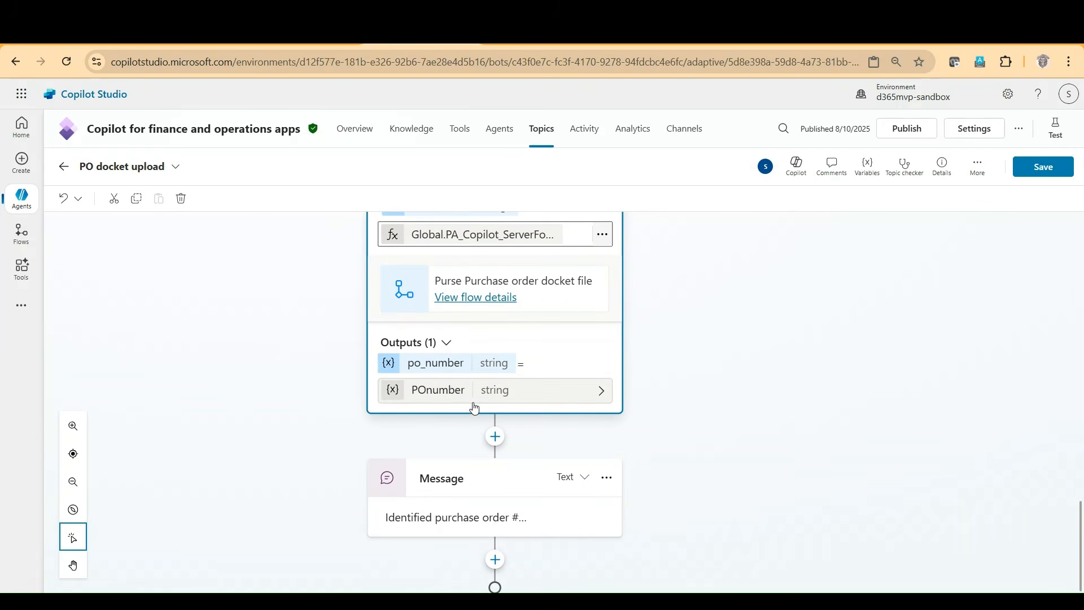
left_click(449, 528)
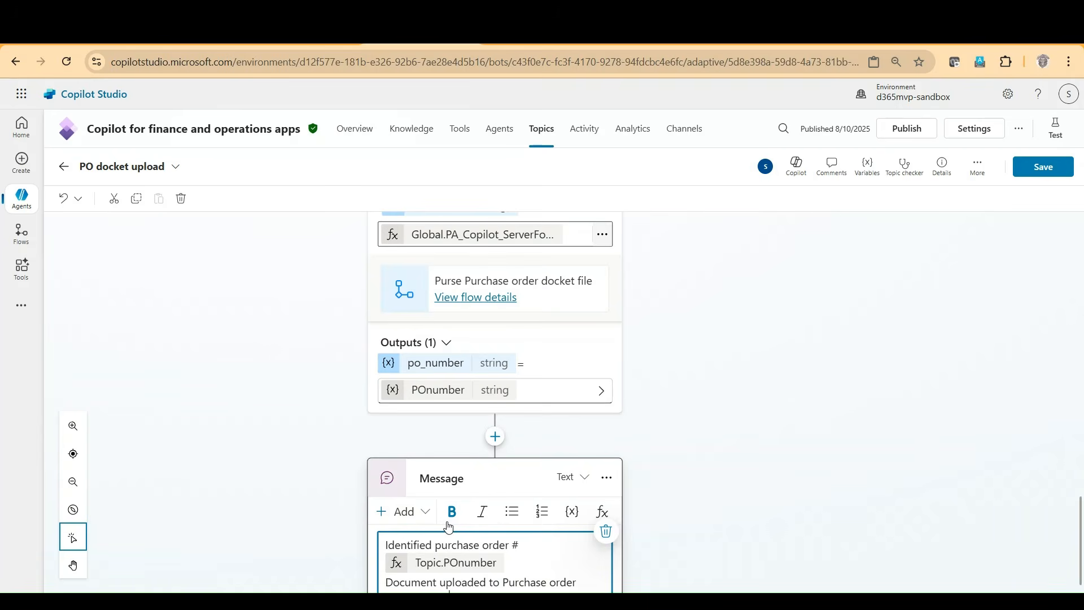
scroll(668, 538, "down", 2)
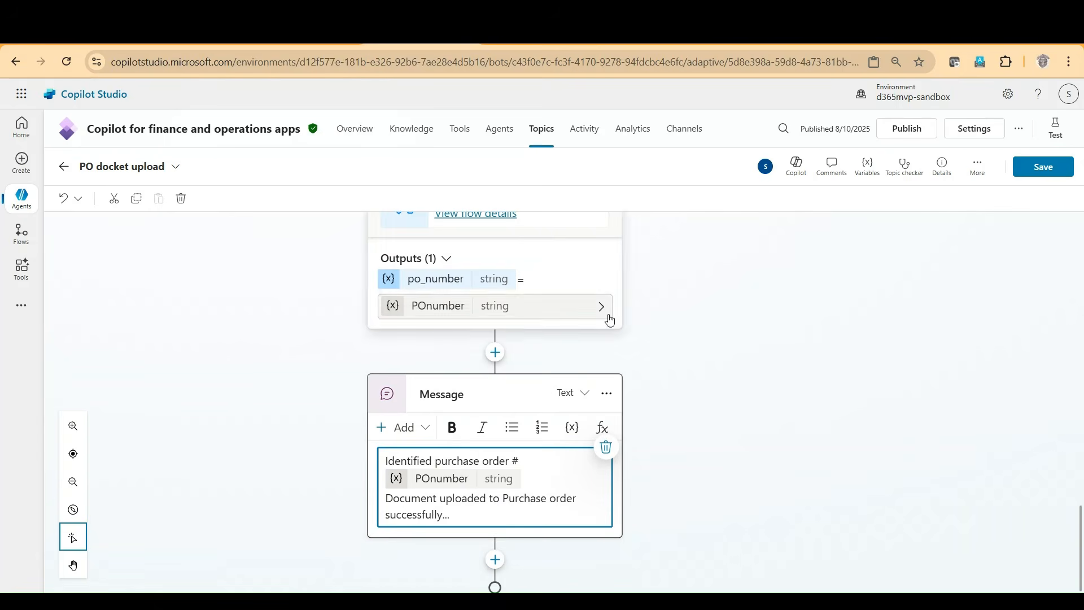
scroll(683, 366, "up", 5)
scroll(684, 366, "up", 2)
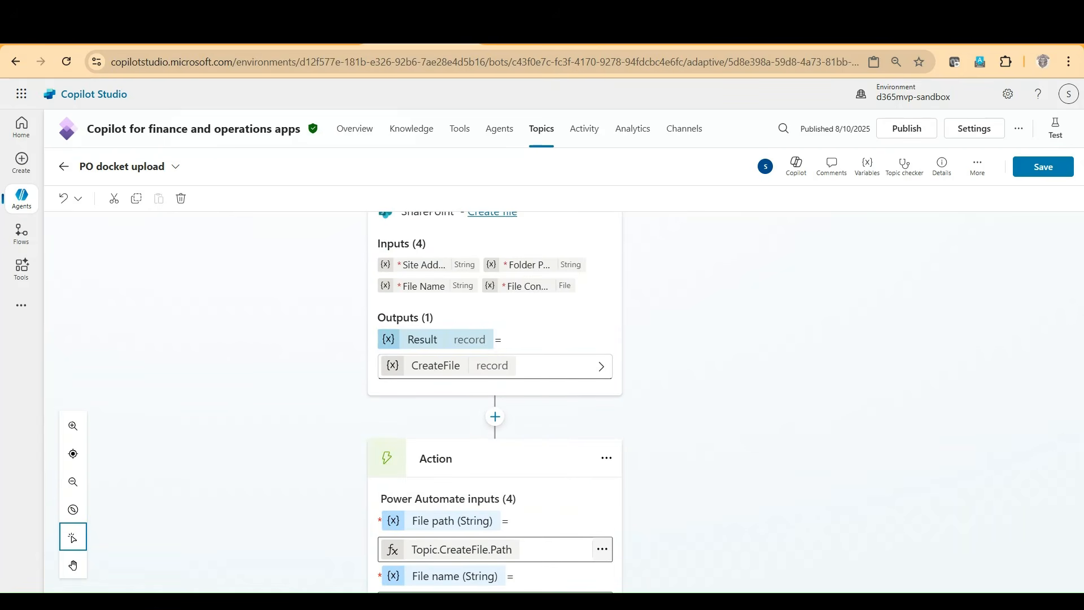